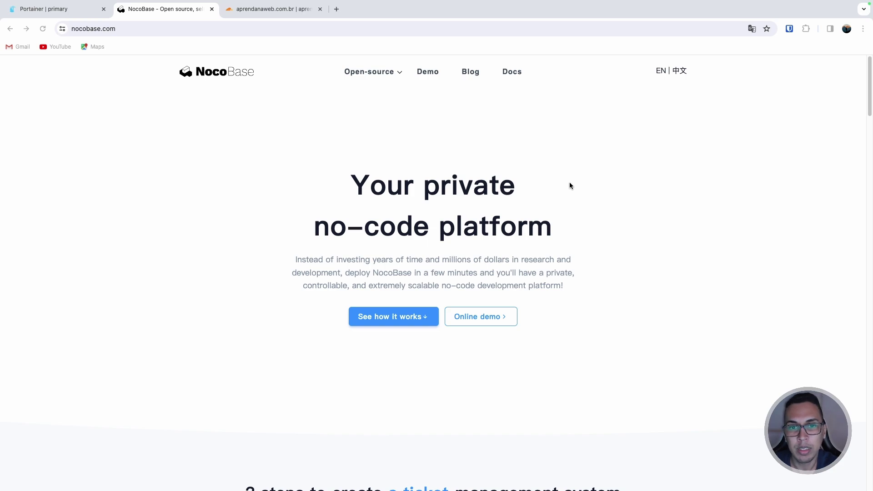
Step: Open docs.nocobase.com from the header and scroll the Introduction down to 'What is NocoBase'
click(512, 72)
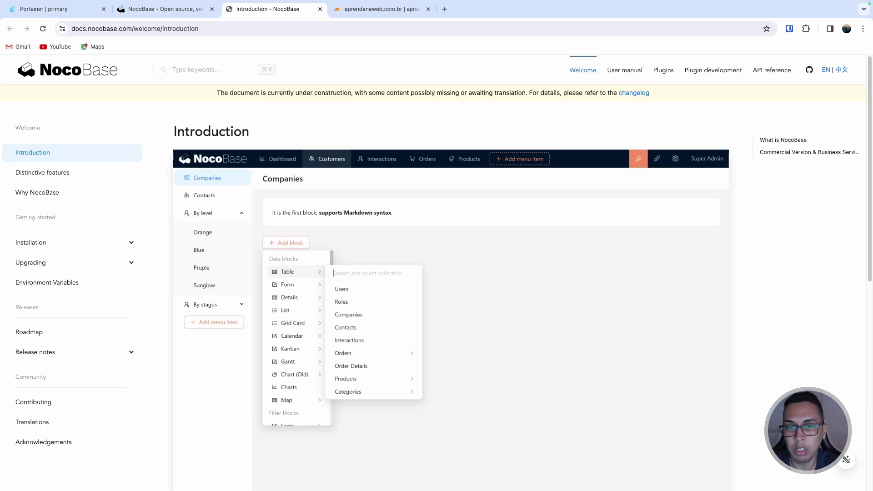
scroll(277, 111, down, 1)
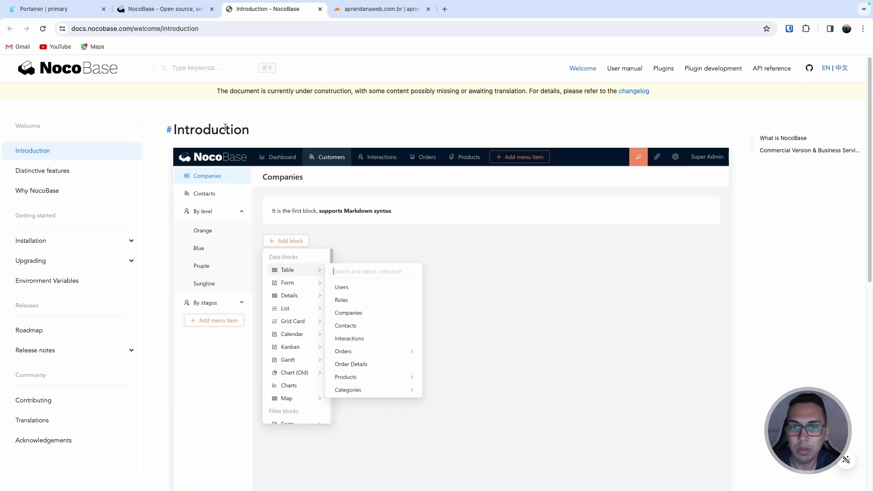
scroll(275, 169, down, 4)
scroll(273, 168, down, 5)
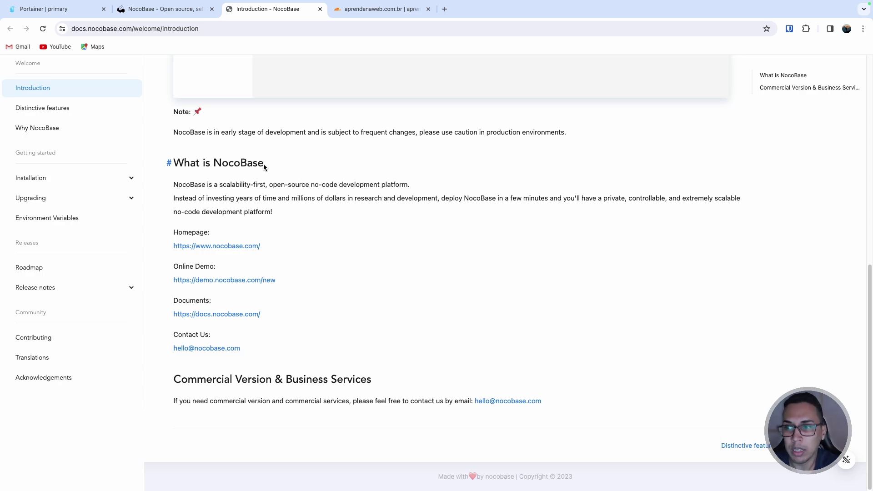
Step: Open the Docker (Recommended) guide under Installation in the docs sidebar
click(113, 181)
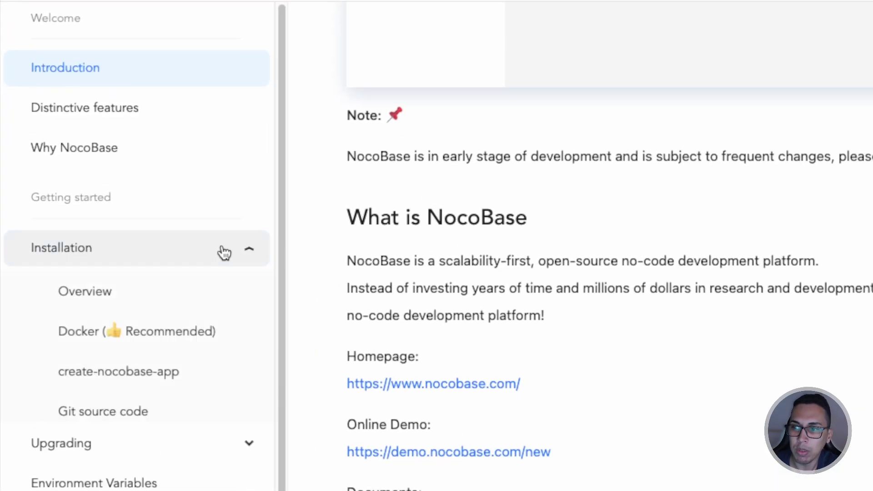
click(185, 340)
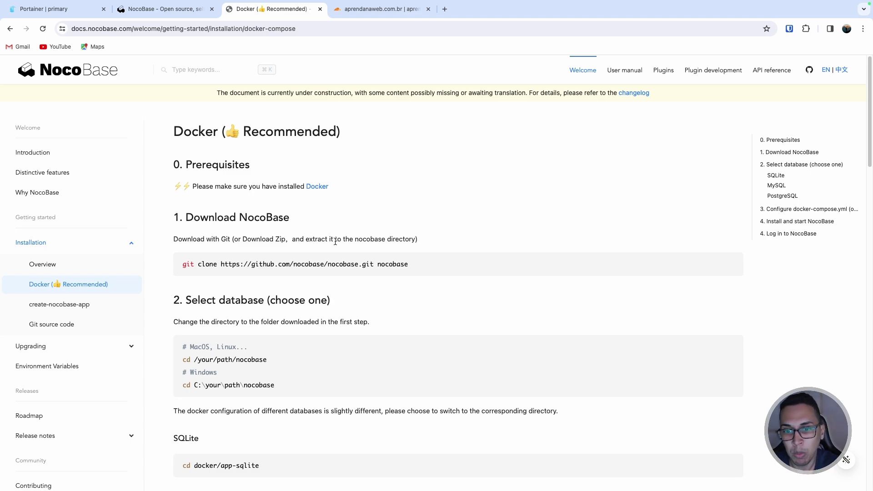
scroll(329, 220, down, 4)
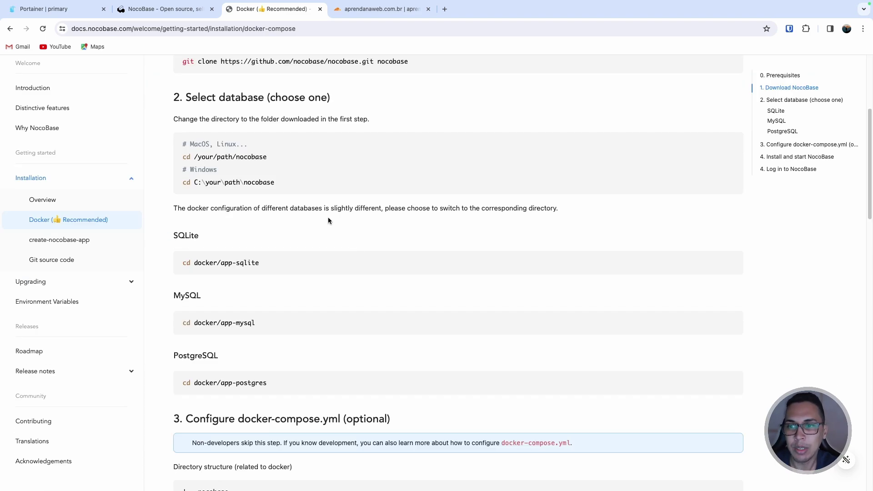
Step: Highlight the '2. Select database' choices: SQLite, MySQL and PostgreSQL
double_click(238, 100)
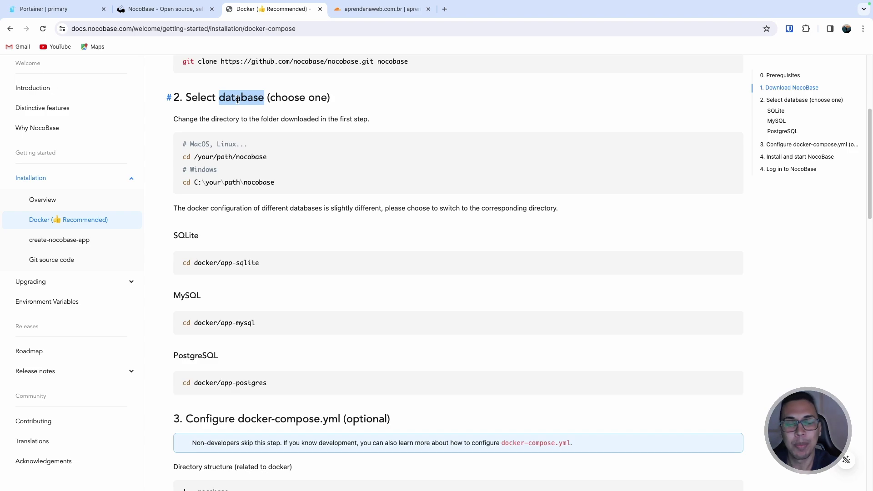
scroll(236, 136, down, 2)
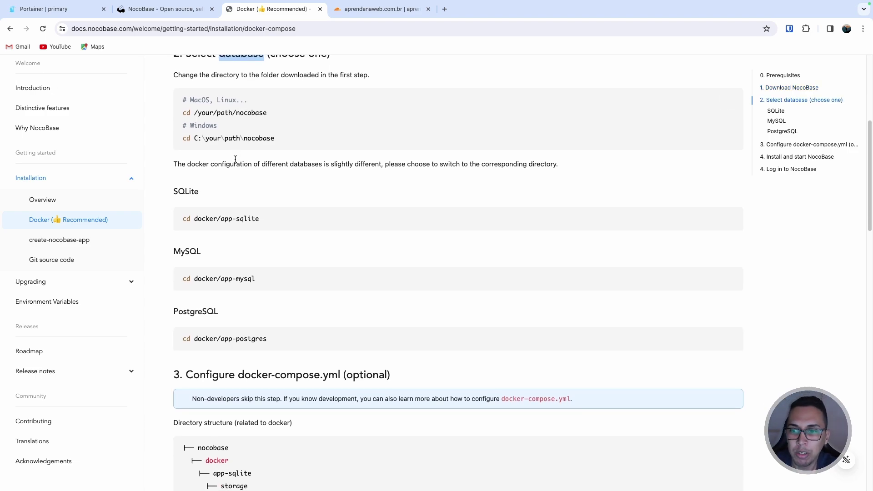
double_click(181, 175)
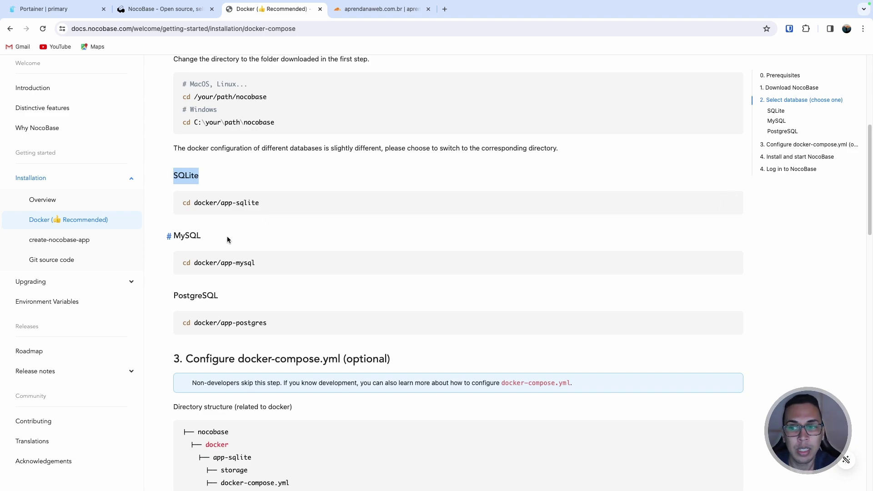
double_click(190, 236)
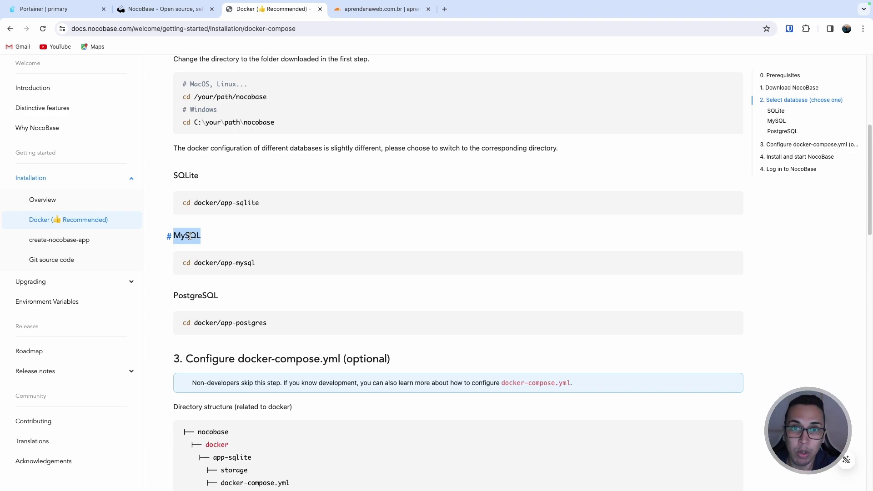
scroll(190, 236, down, 3)
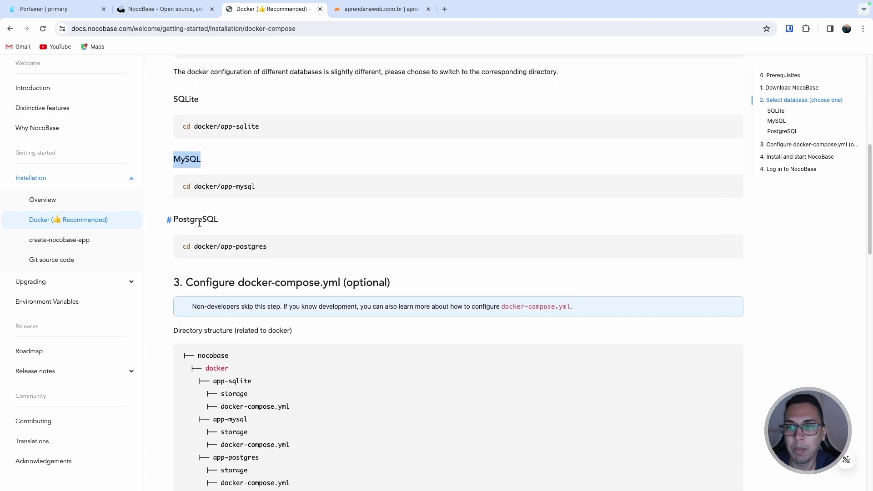
double_click(199, 221)
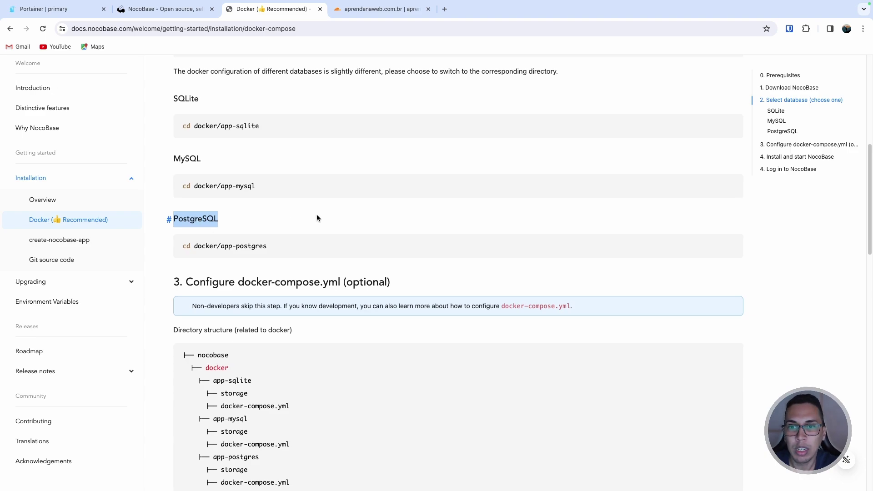
scroll(317, 212, down, 3)
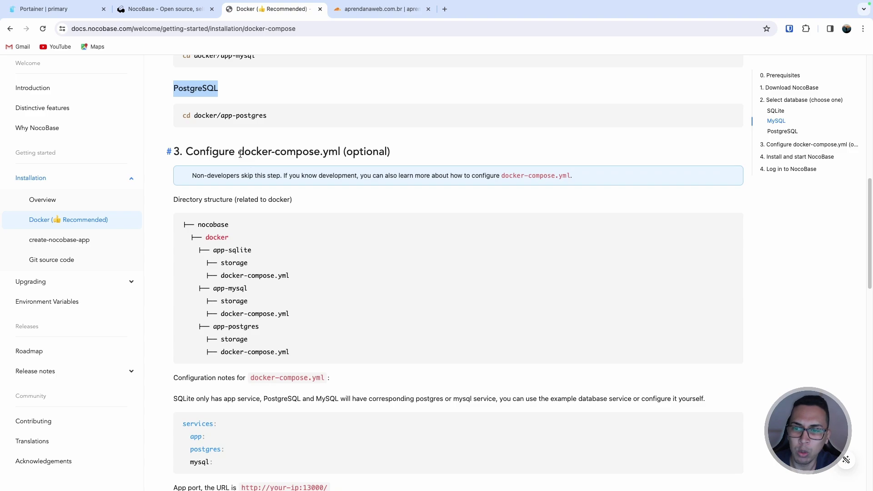
drag(238, 152, 339, 152)
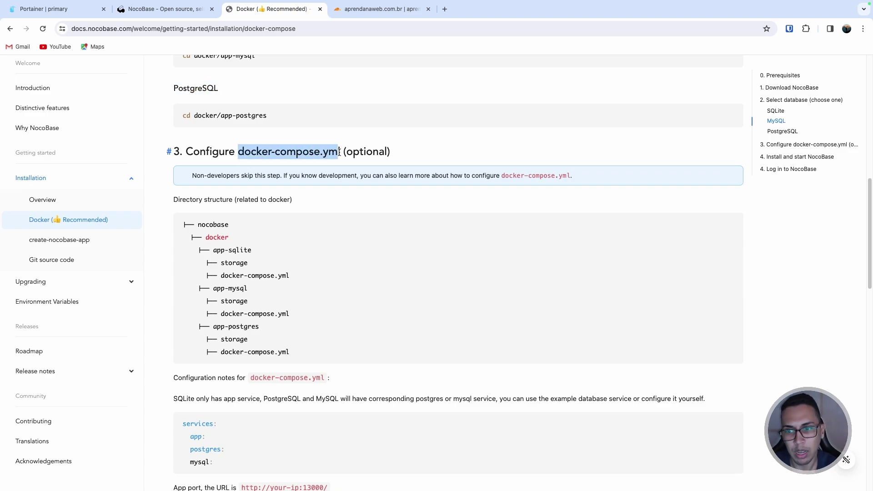
click(221, 237)
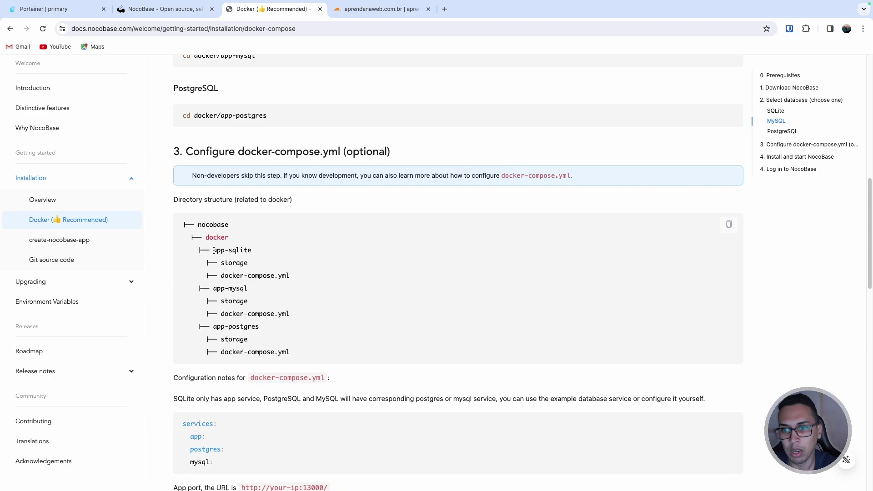
double_click(219, 250)
drag(221, 275, 288, 277)
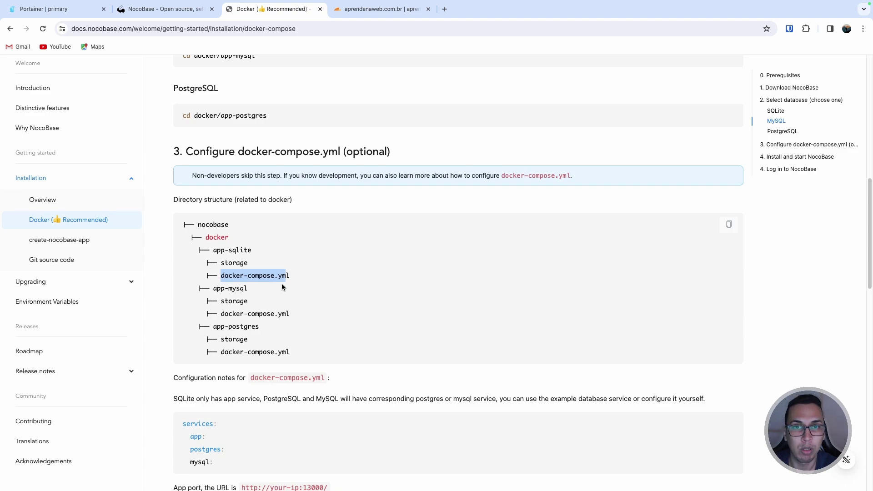
scroll(288, 282, down, 4)
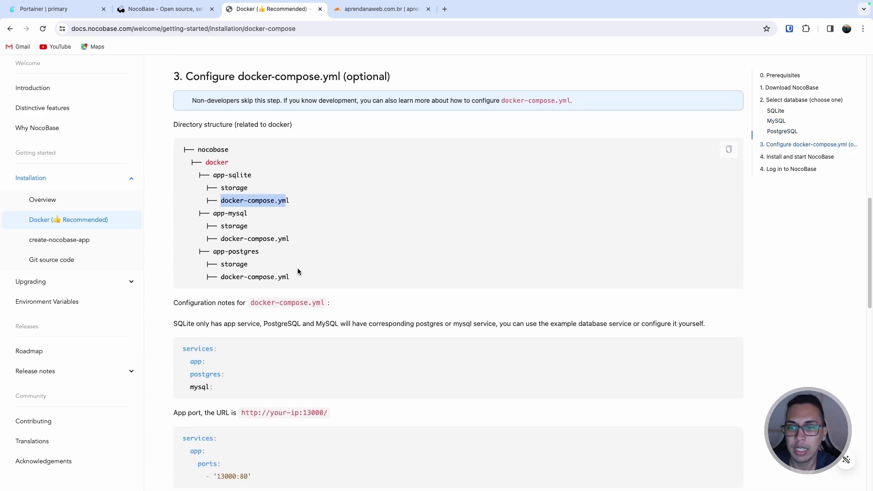
double_click(183, 251)
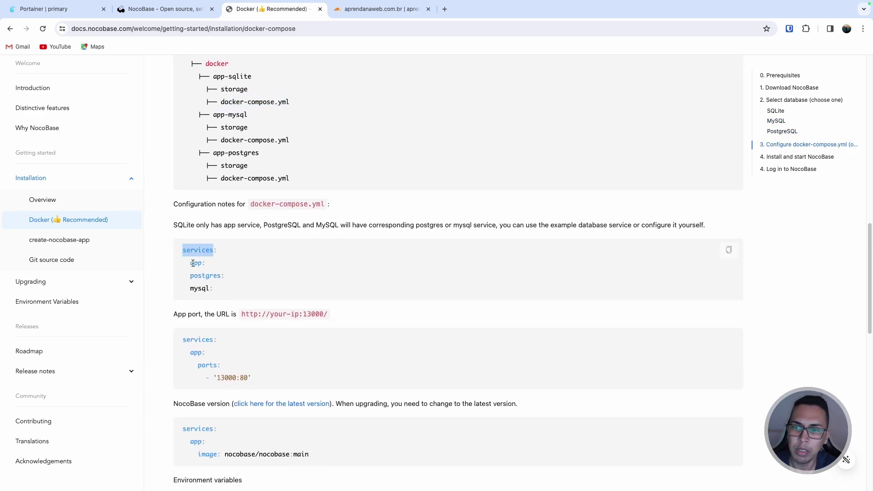
double_click(193, 263)
click(230, 277)
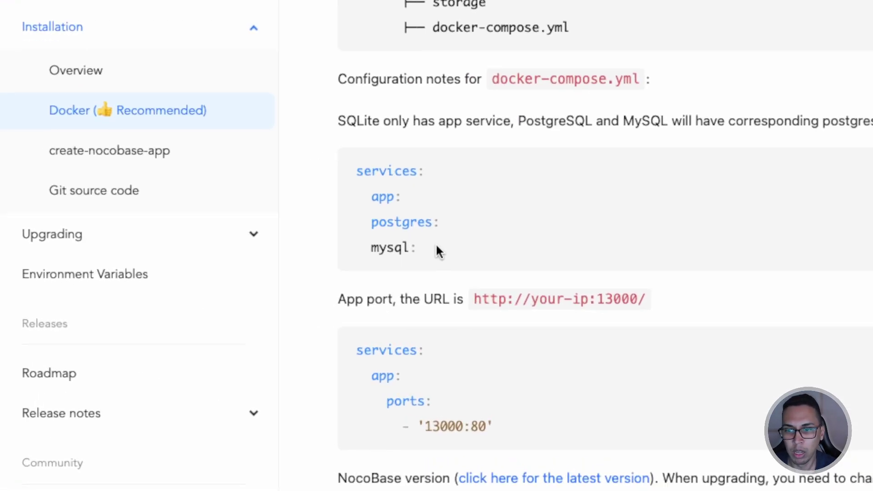
double_click(389, 199)
double_click(397, 220)
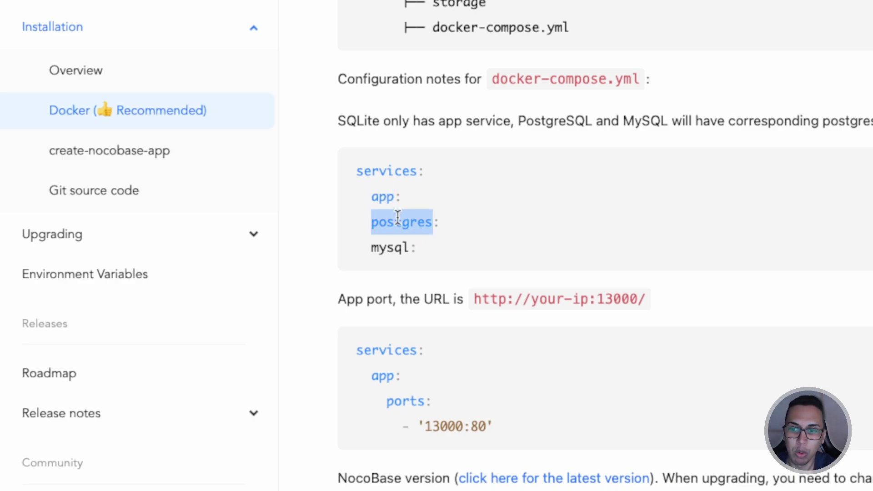
click(384, 244)
double_click(389, 245)
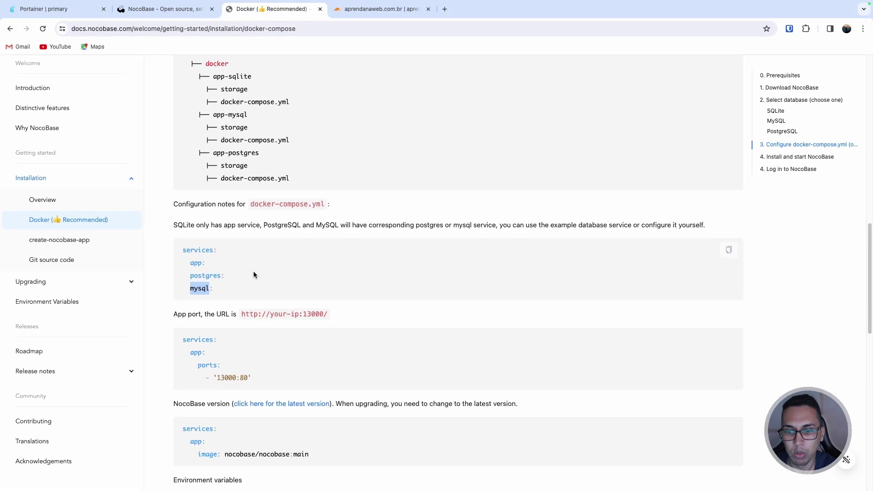
scroll(258, 269, down, 3)
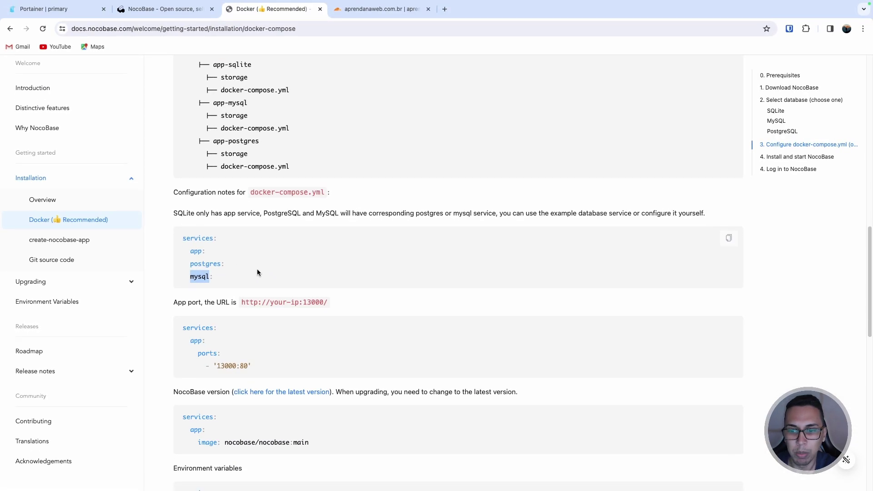
scroll(267, 263, down, 3)
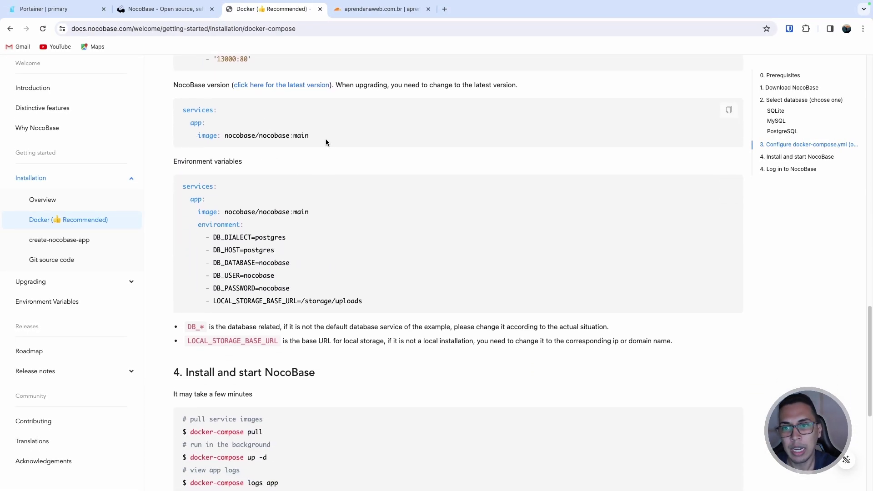
Step: Highlight the example's services, app, nocobase/nocobase:main image and environment key
drag(325, 139, 293, 136)
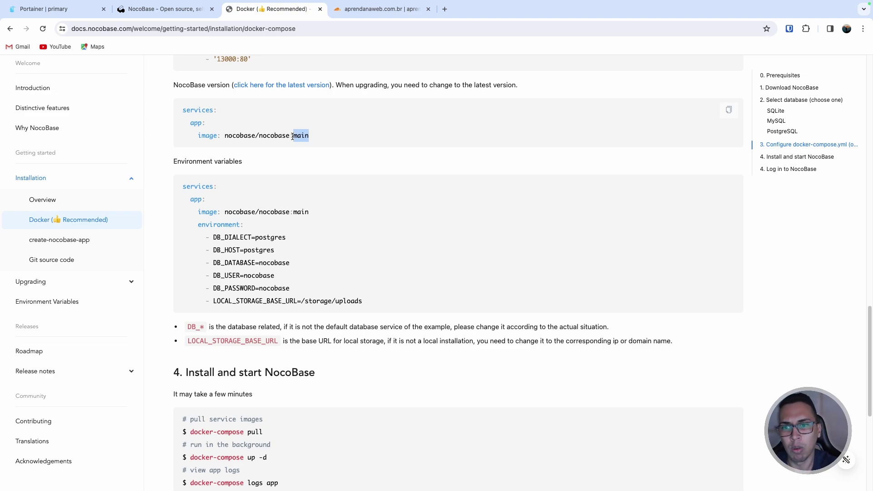
double_click(196, 200)
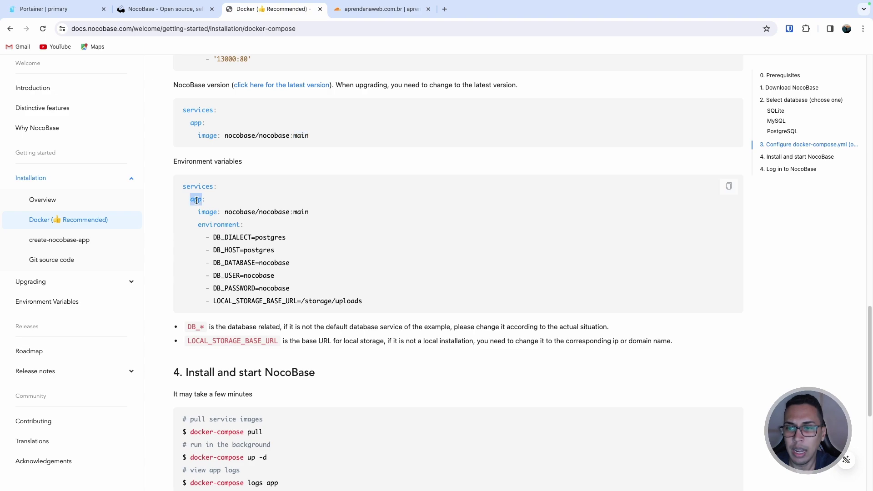
double_click(200, 212)
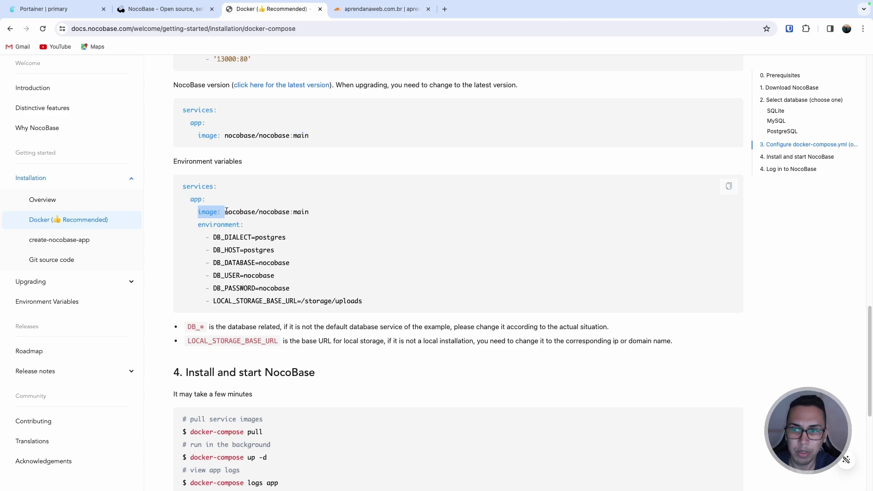
double_click(196, 187)
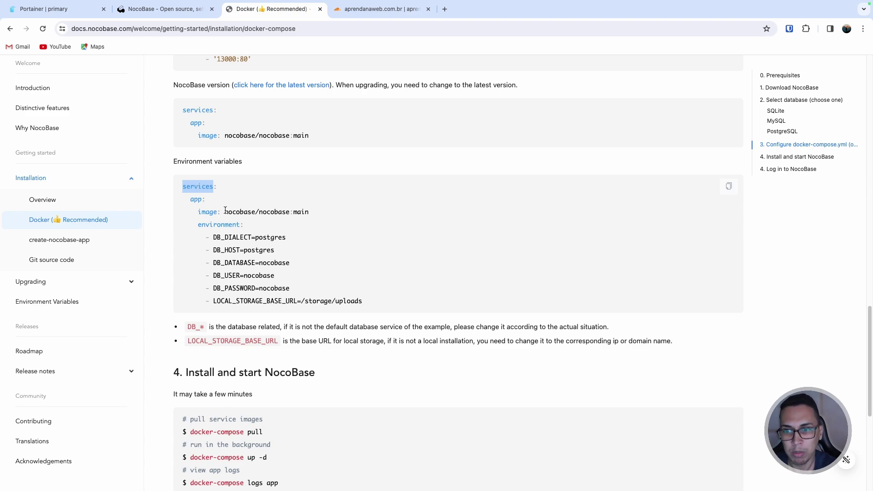
drag(225, 211, 305, 212)
double_click(223, 225)
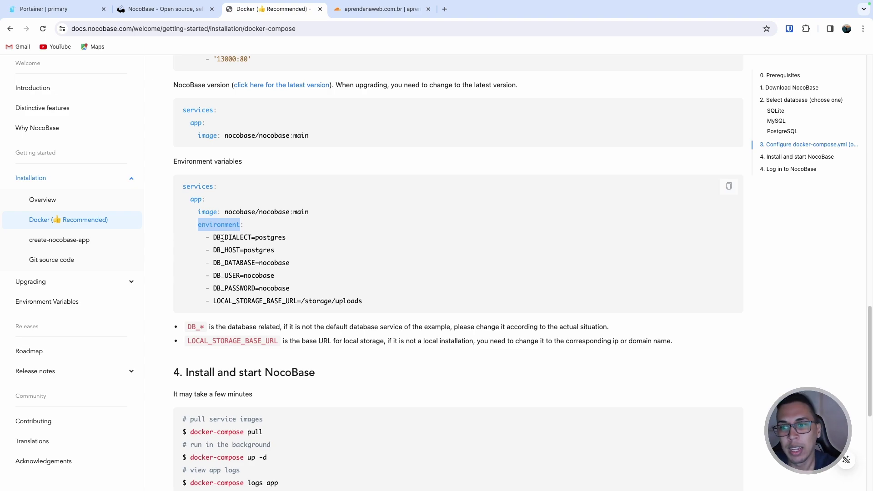
Step: Mark the environment variables, LOCAL_STORAGE_BASE_URL=/storage/uploads, then scroll to section 4
drag(214, 239, 362, 304)
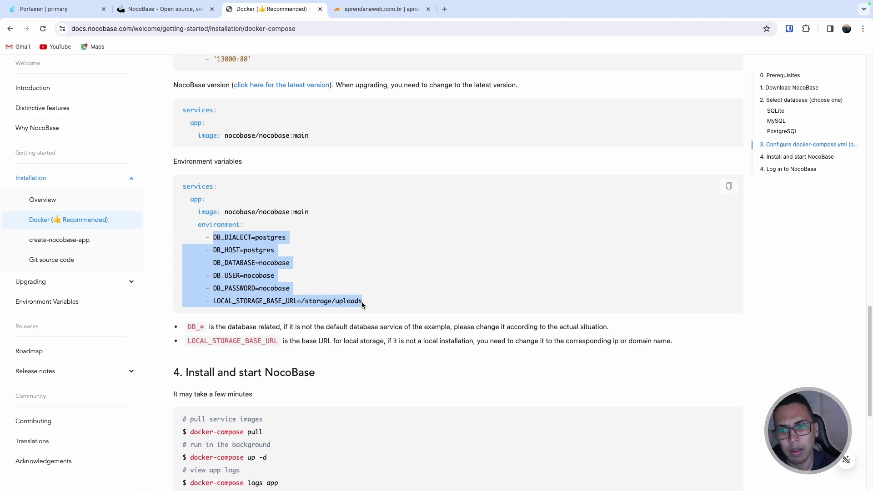
click(288, 306)
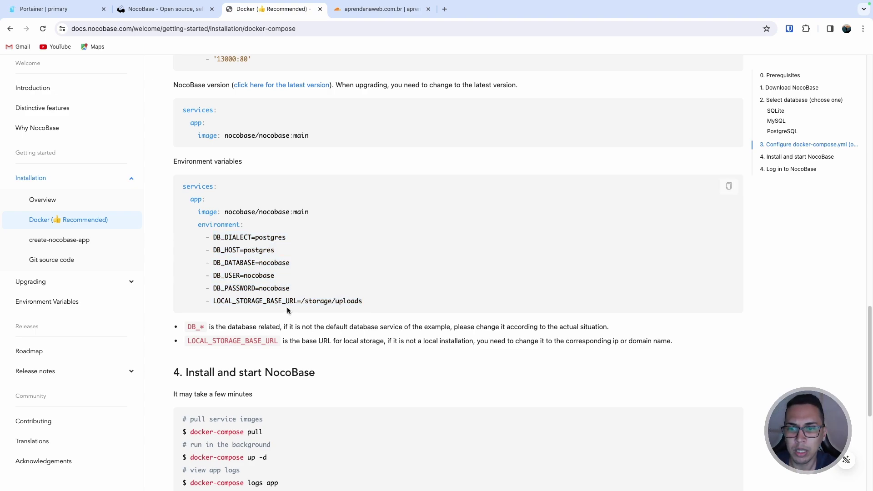
double_click(266, 301)
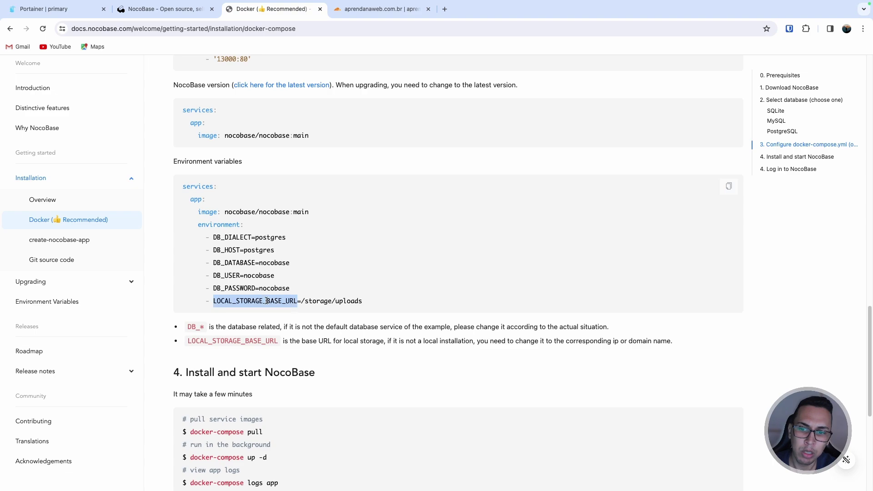
drag(301, 301, 363, 300)
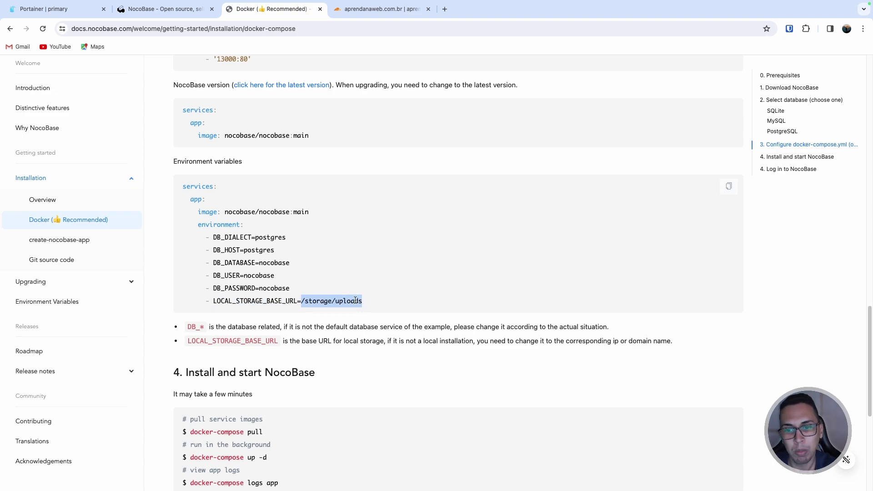
drag(364, 300, 214, 303)
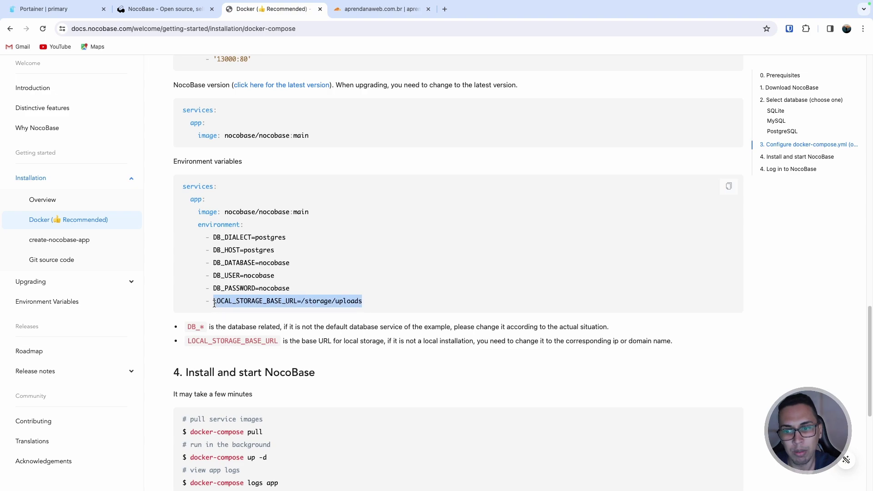
scroll(343, 280, down, 5)
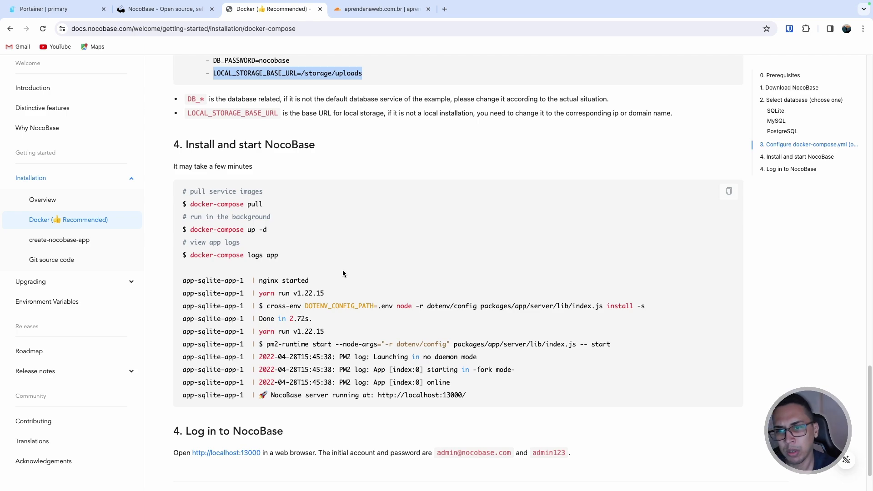
drag(267, 207, 191, 206)
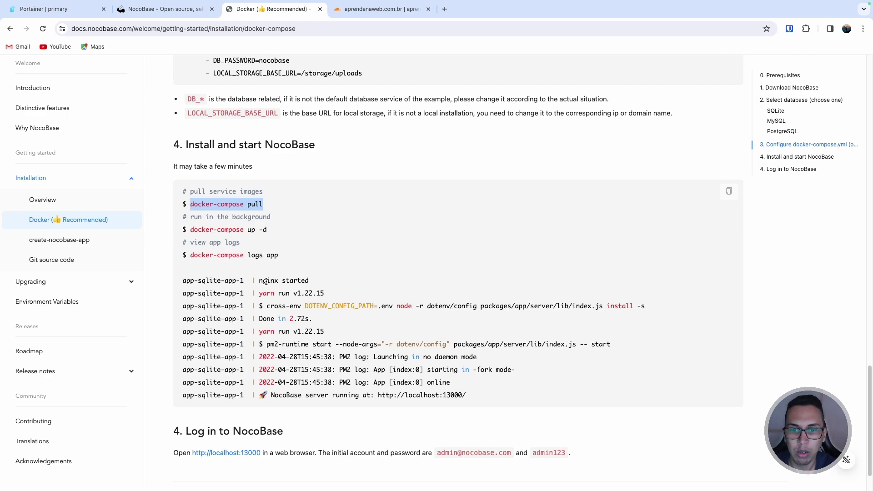
drag(267, 280, 455, 394)
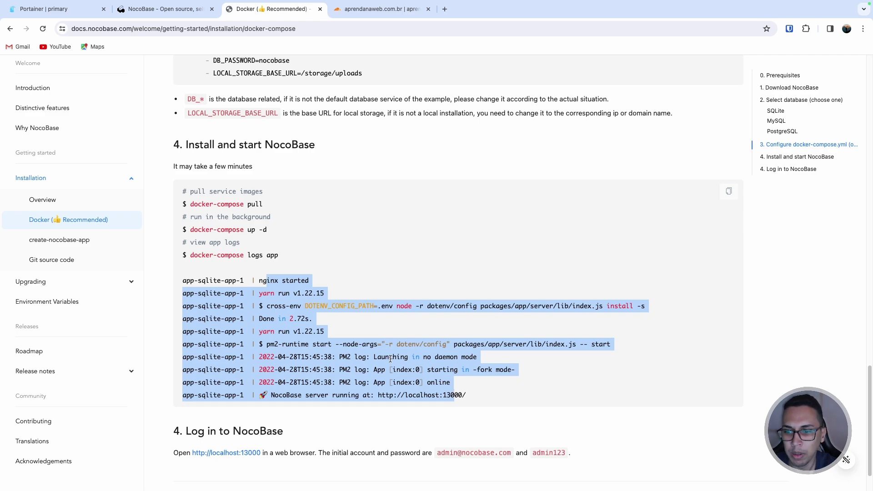
click(367, 354)
scroll(367, 355, down, 1)
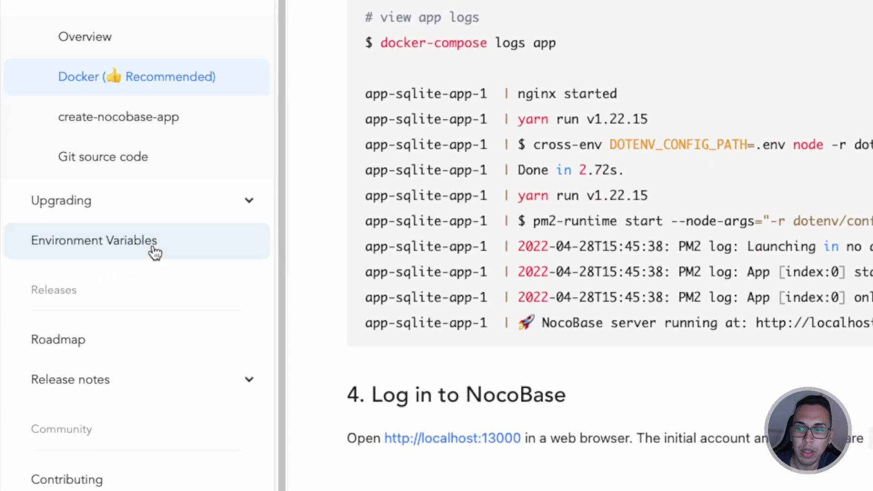
Step: Open the Environment Variables page and highlight APP_ENV, default development, and APP_ENV=production
click(155, 252)
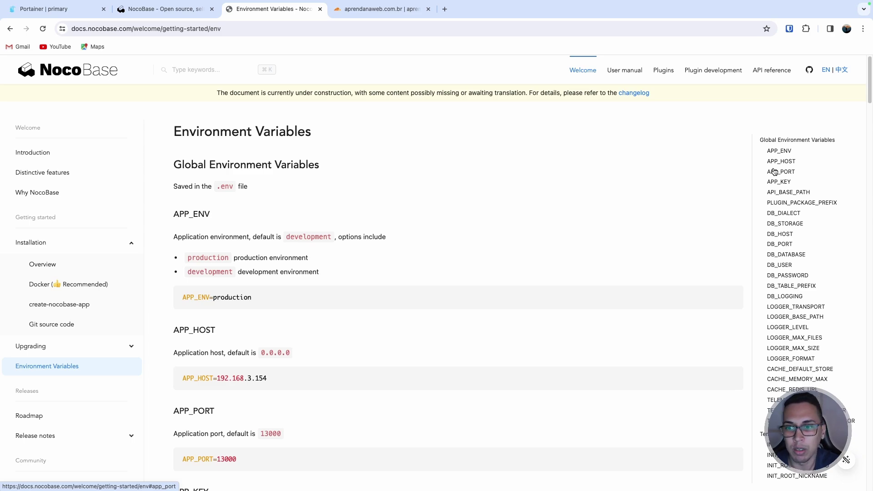
scroll(265, 186, down, 1)
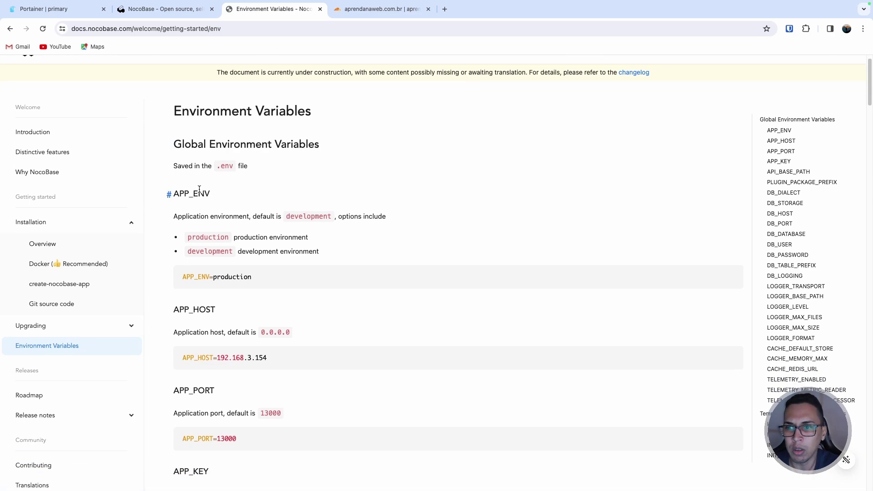
double_click(200, 189)
scroll(228, 183, down, 3)
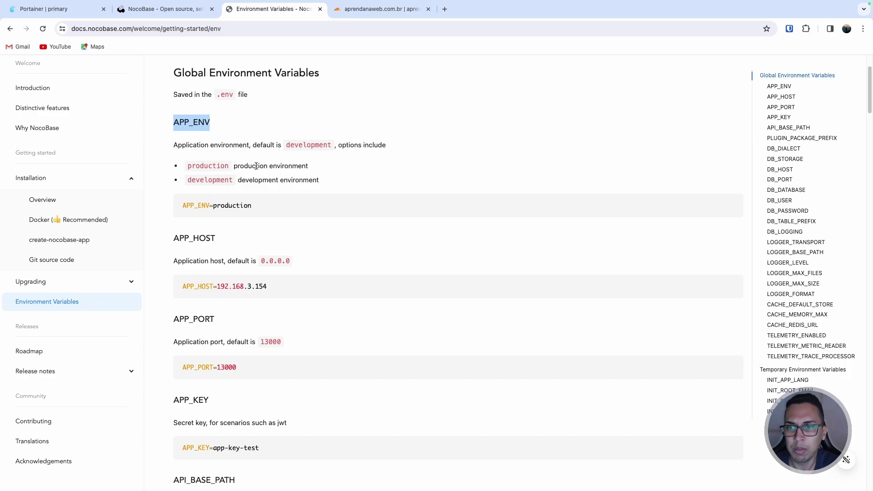
double_click(304, 145)
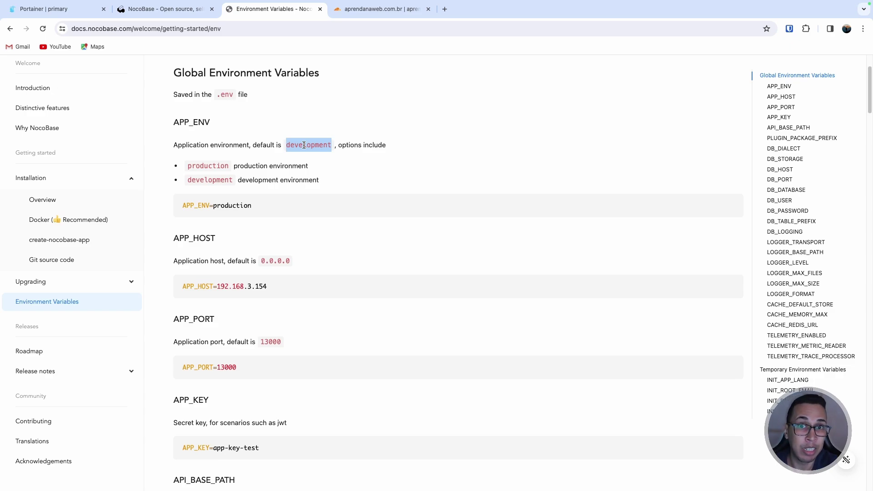
drag(253, 205, 157, 202)
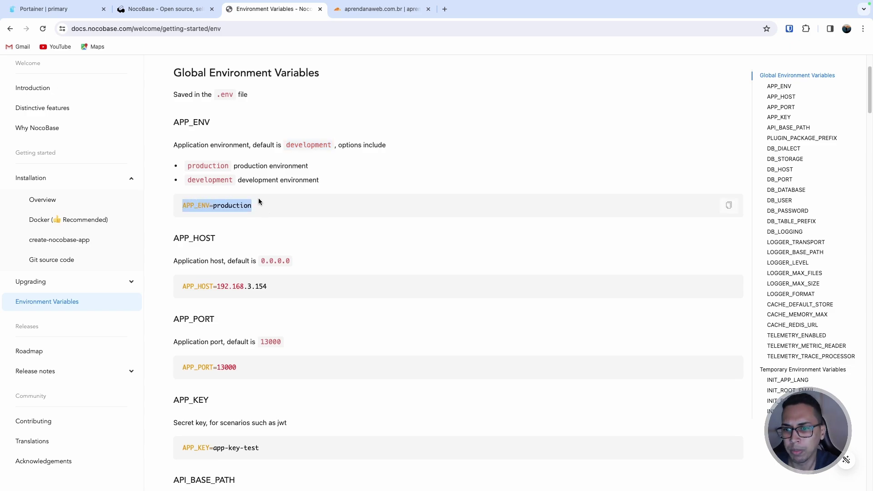
scroll(258, 201, down, 4)
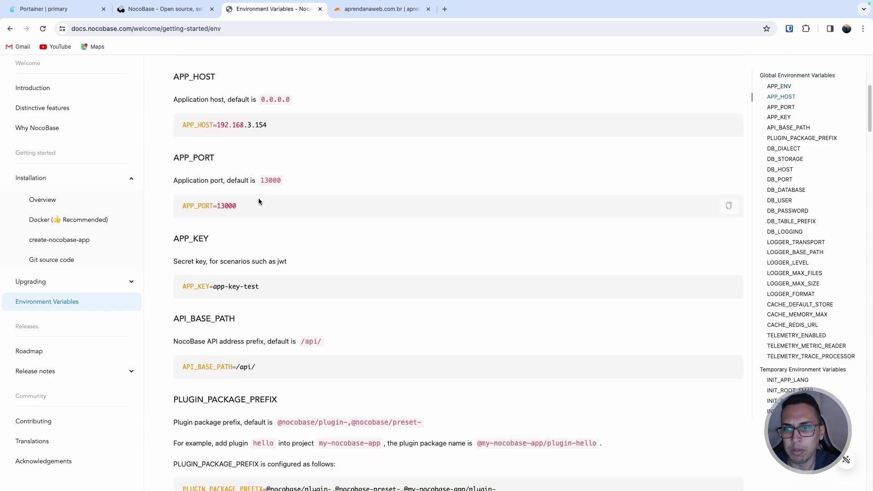
scroll(258, 202, down, 2)
Step: Highlight the APP_KEY heading with its app-key-test example, then API_BASE_PATH
double_click(198, 167)
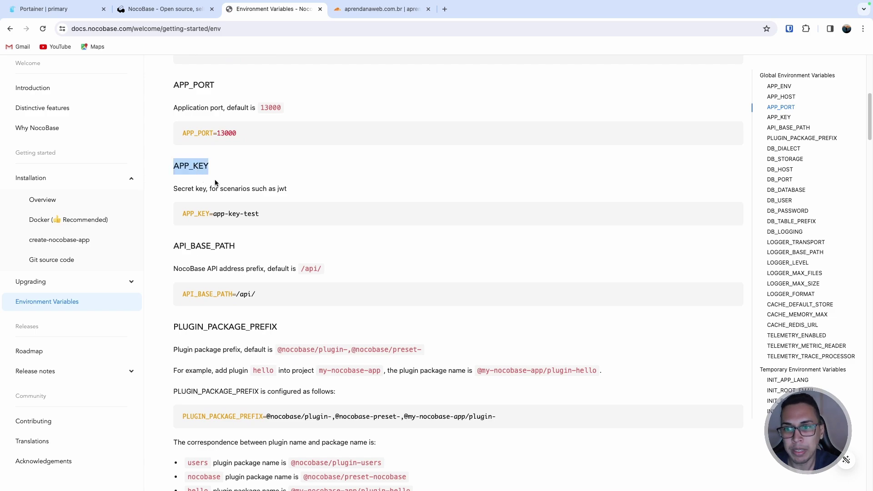
drag(259, 213, 214, 214)
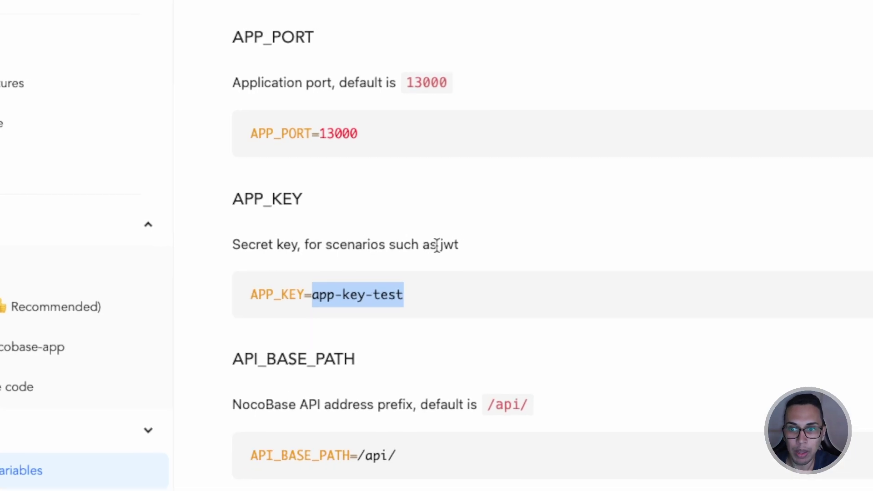
click(277, 189)
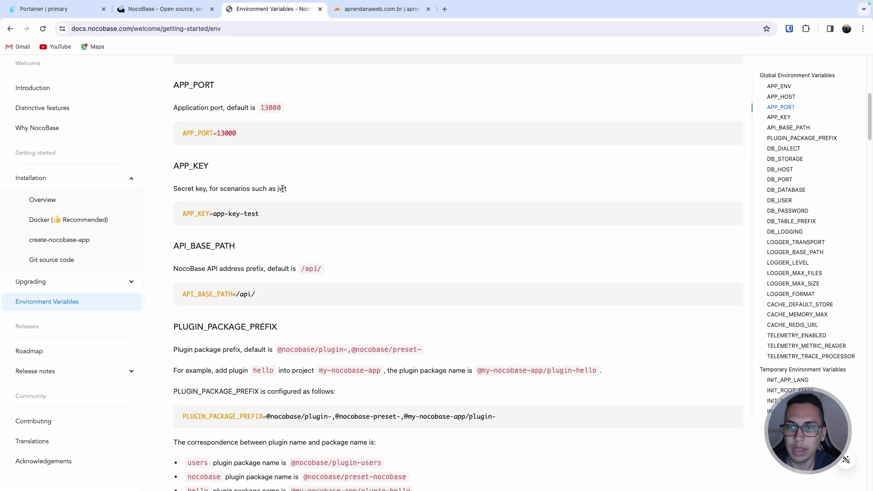
triple_click(170, 246)
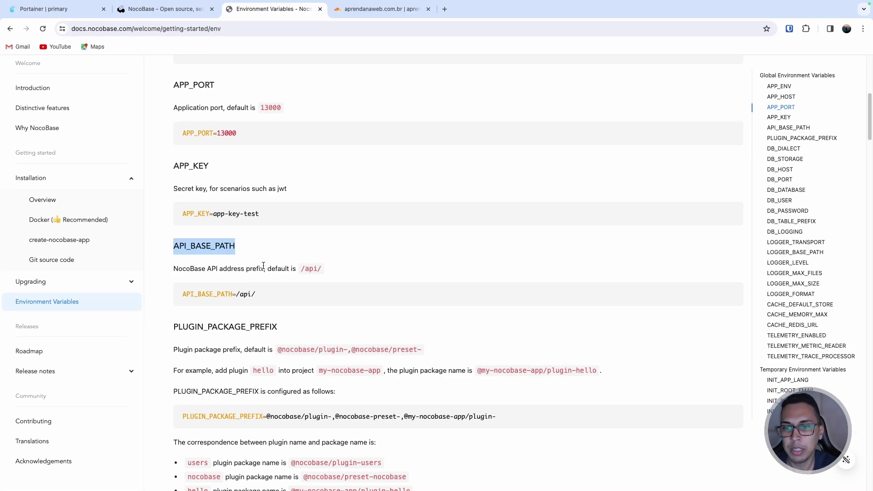
scroll(263, 266, down, 2)
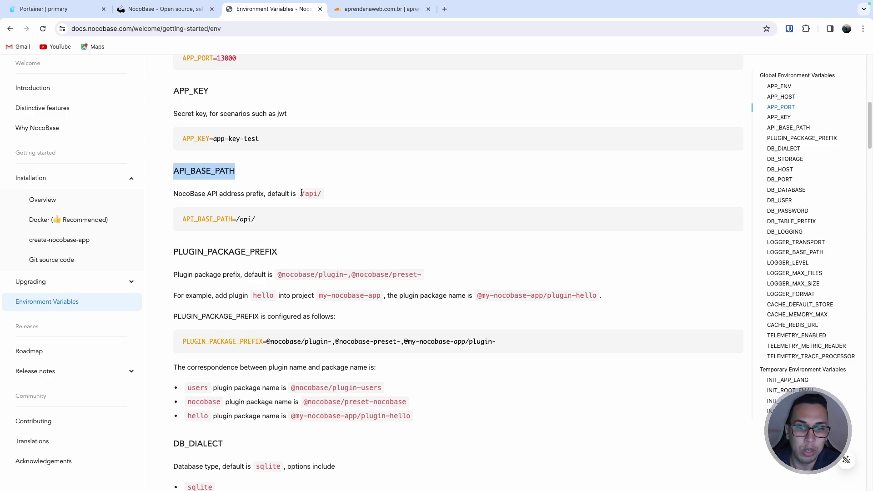
scroll(272, 219, down, 1)
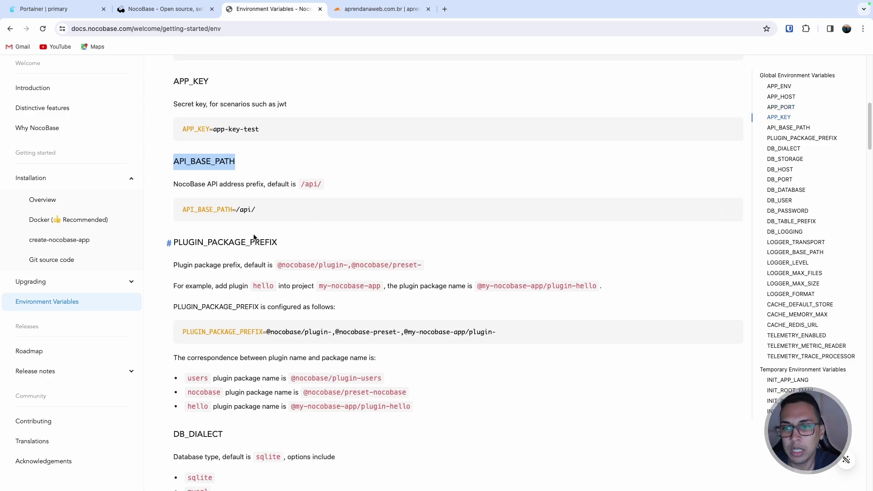
Step: Highlight the PLUGIN_PACKAGE_PREFIX variable and its description
double_click(248, 242)
scroll(301, 240, down, 3)
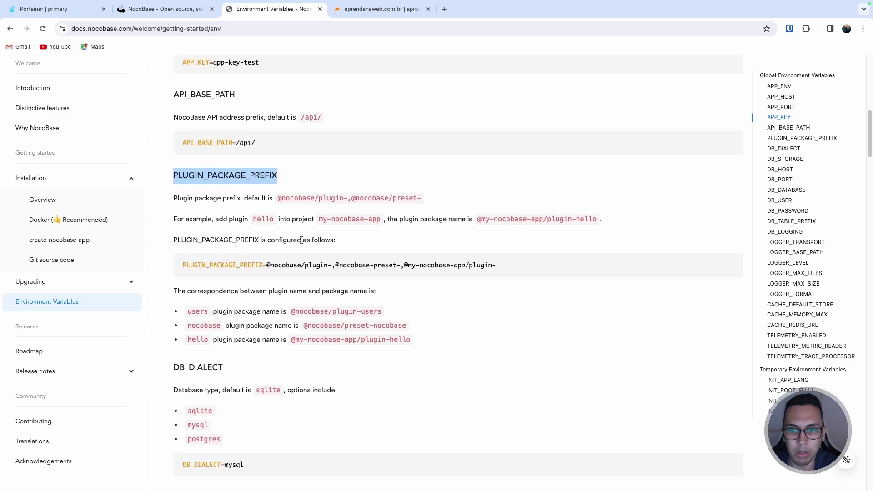
scroll(294, 249, down, 1)
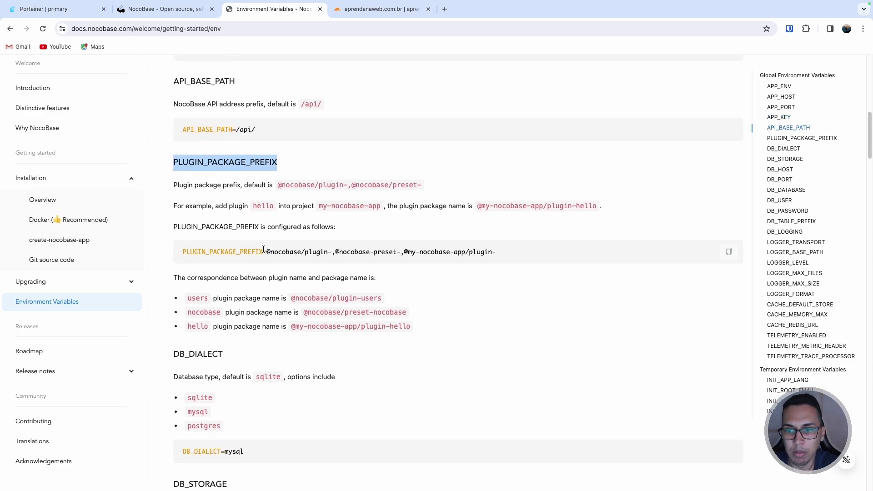
drag(270, 251, 482, 249)
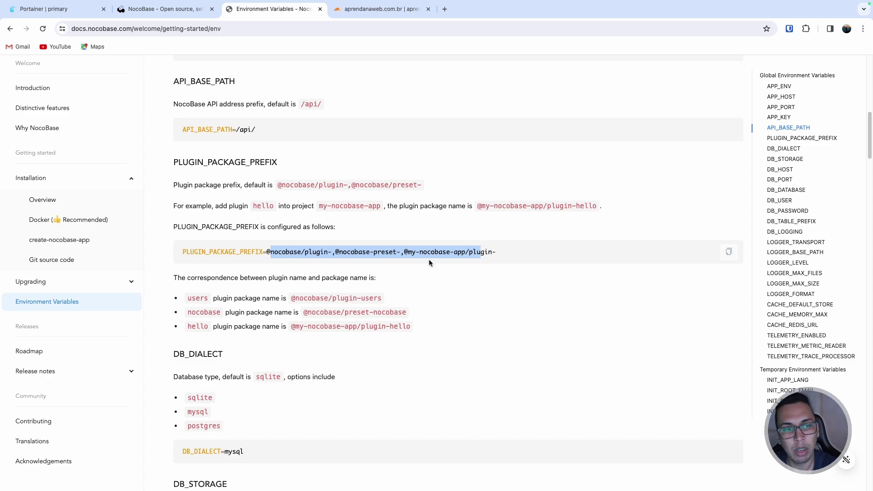
scroll(400, 237, down, 3)
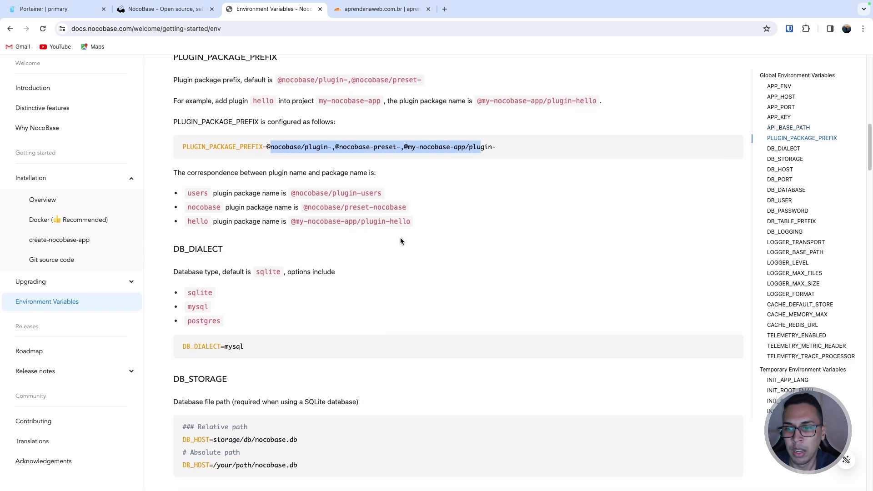
Step: Highlight DB_DIALECT and its mysql, sqlite and postgres options, plus DB_DIALECT=mysql
scroll(382, 226, up, 2)
double_click(202, 156)
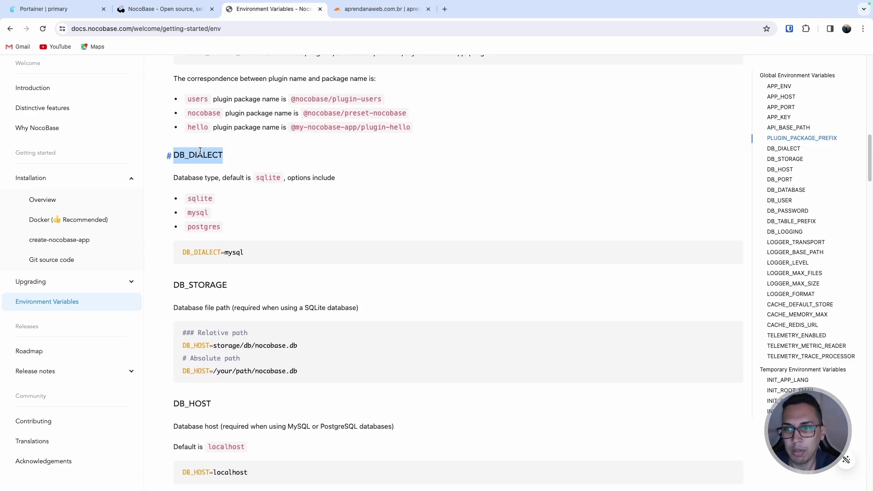
double_click(197, 213)
double_click(202, 199)
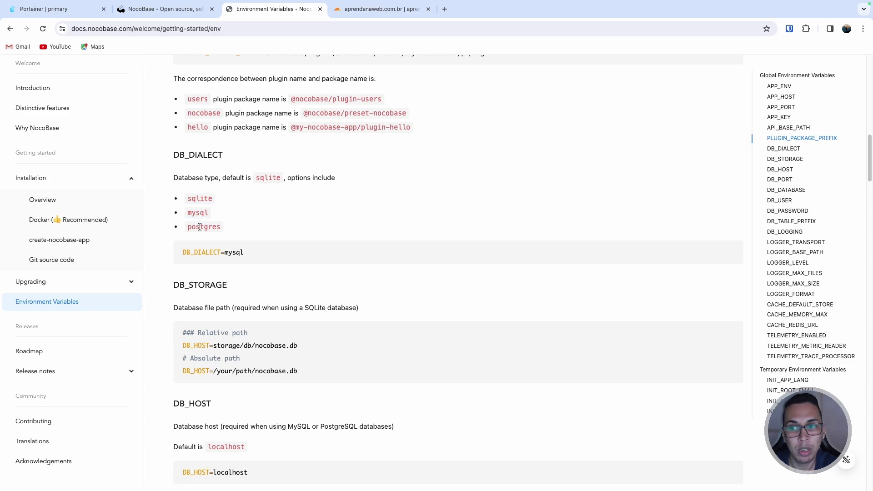
double_click(200, 226)
triple_click(230, 251)
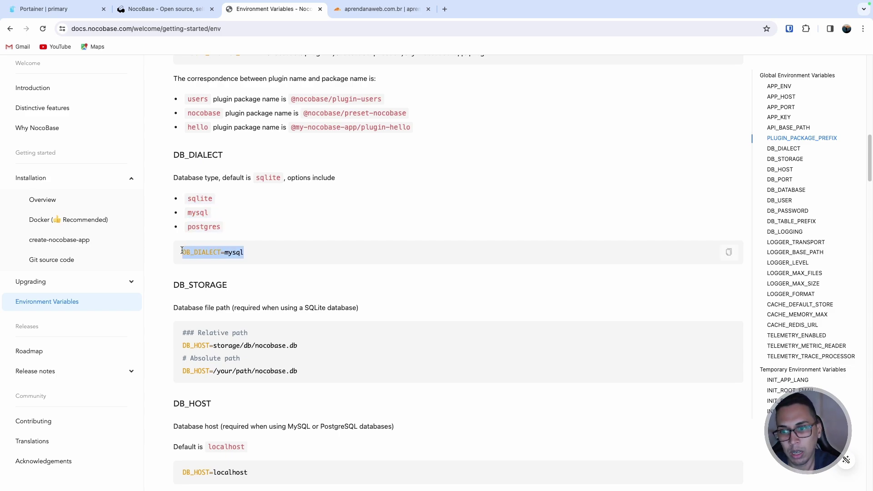
double_click(230, 252)
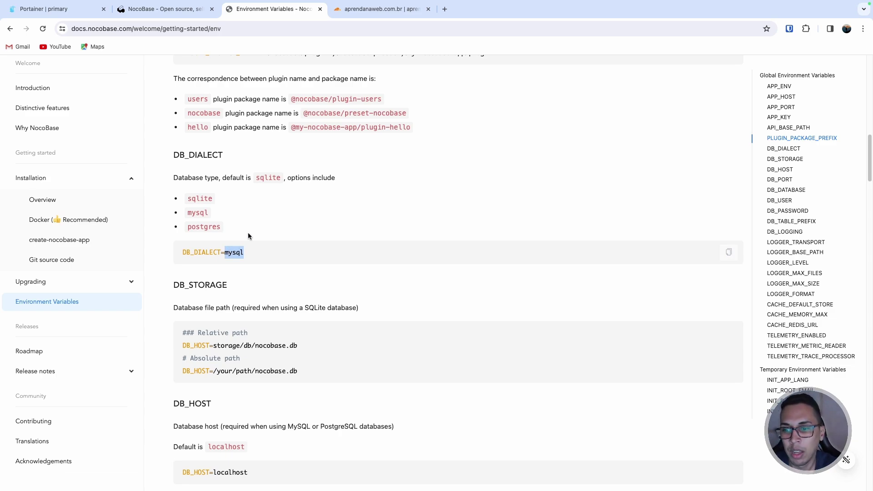
Step: Scroll down to LOGGER_LEVEL and highlight its info example value
scroll(257, 228, down, 4)
scroll(257, 228, down, 7)
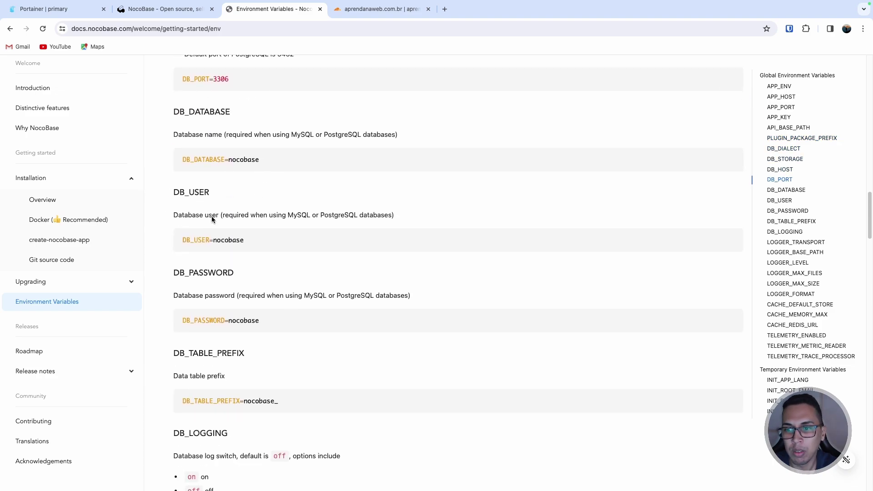
scroll(214, 218, down, 5)
scroll(218, 269, down, 8)
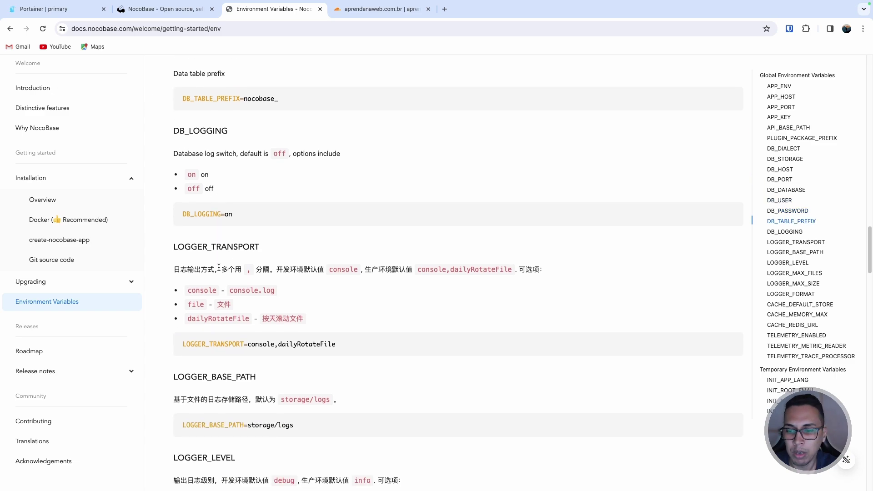
scroll(218, 270, down, 3)
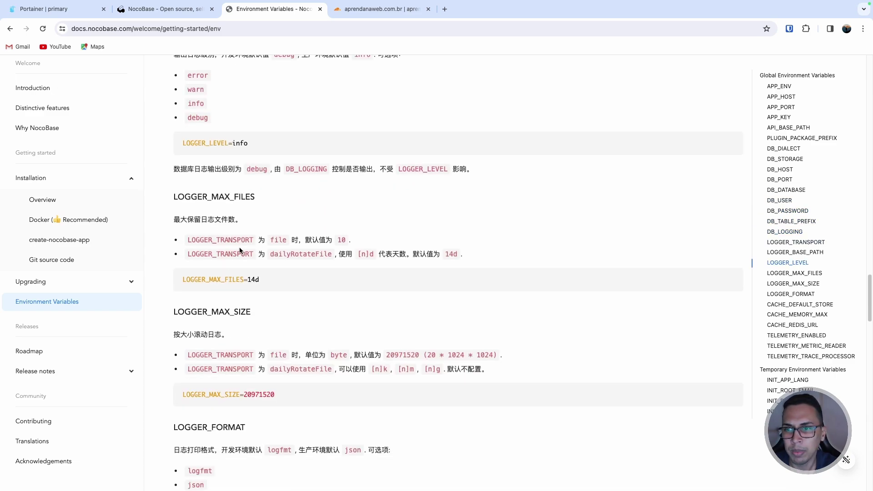
scroll(208, 183, up, 2)
double_click(204, 110)
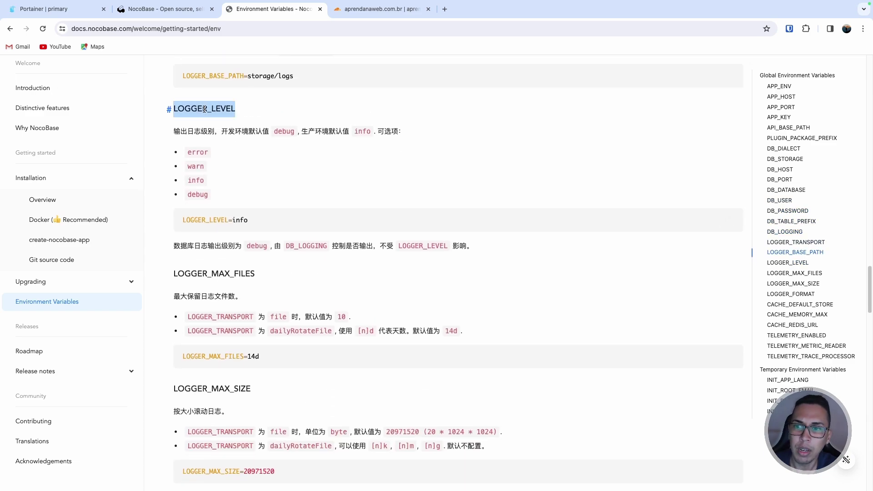
scroll(234, 188, up, 1)
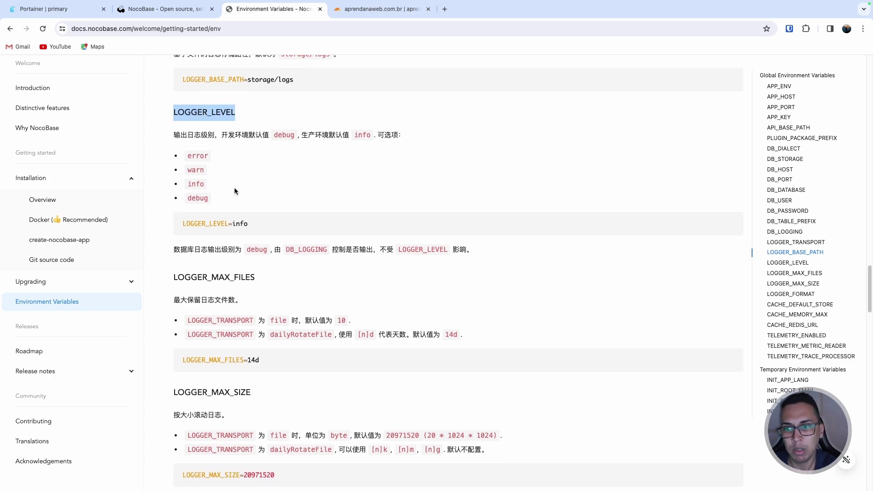
double_click(235, 224)
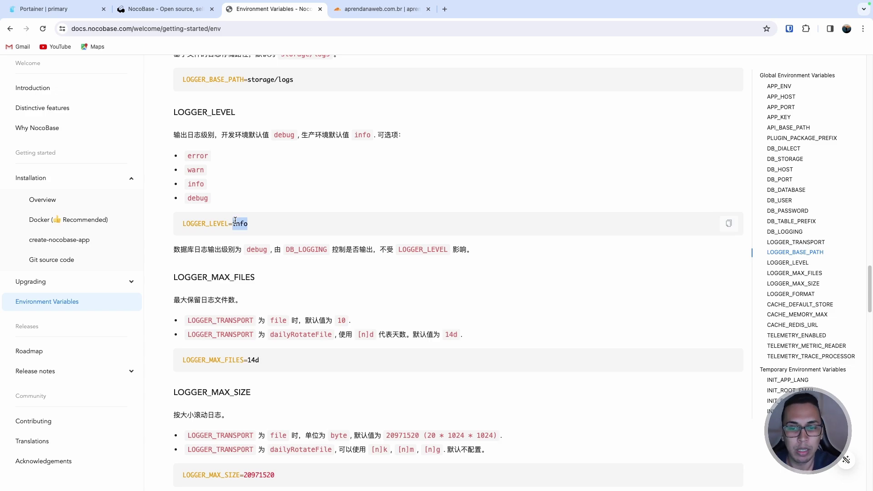
Step: Scroll past the cache and telemetry variables to Temporary Environment Variables
scroll(257, 227, down, 8)
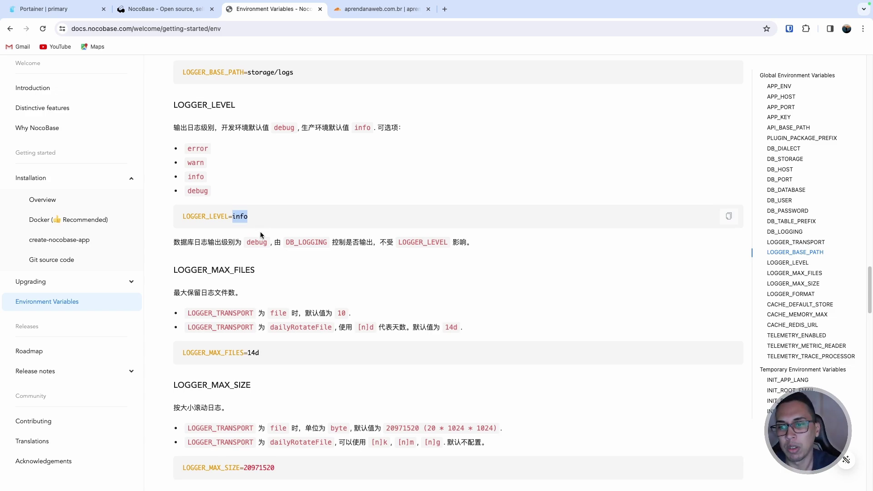
scroll(257, 226, down, 2)
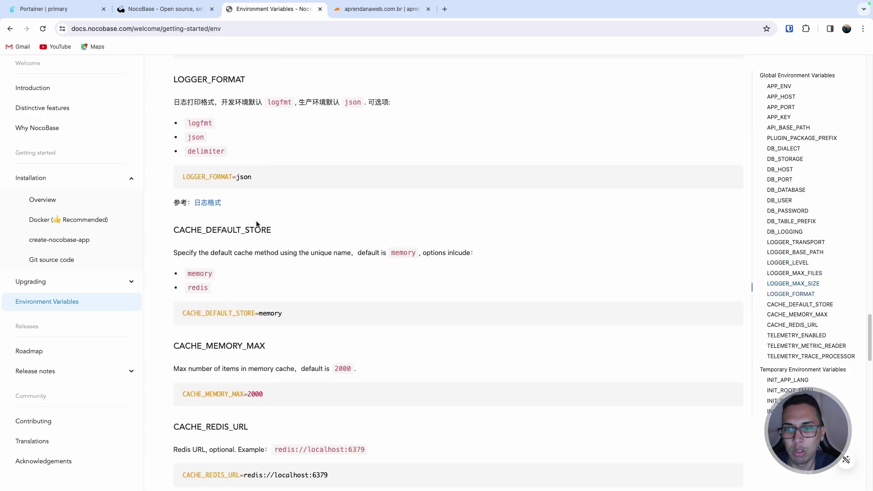
scroll(243, 230, down, 3)
scroll(241, 231, down, 2)
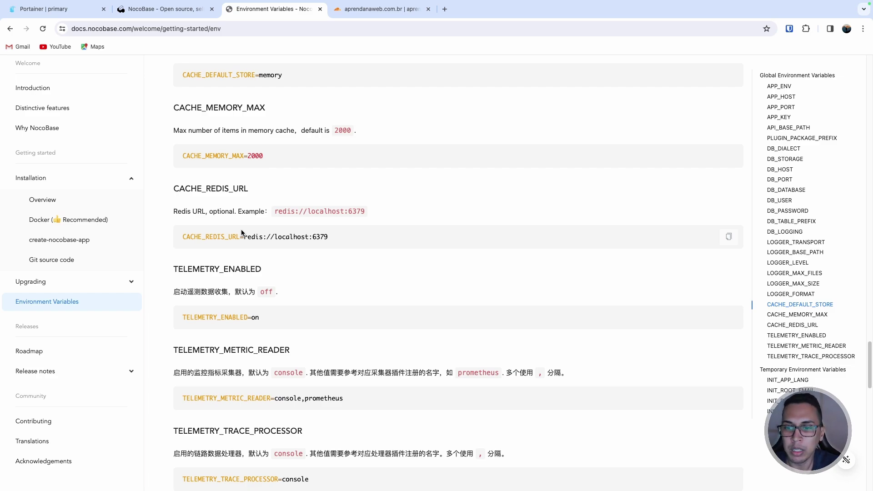
scroll(241, 229, down, 9)
scroll(288, 211, down, 4)
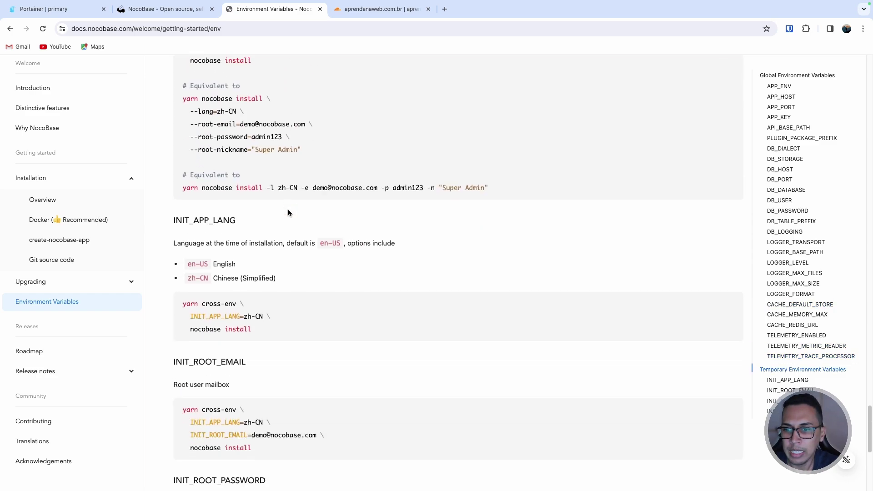
scroll(287, 210, up, 2)
scroll(262, 154, up, 1)
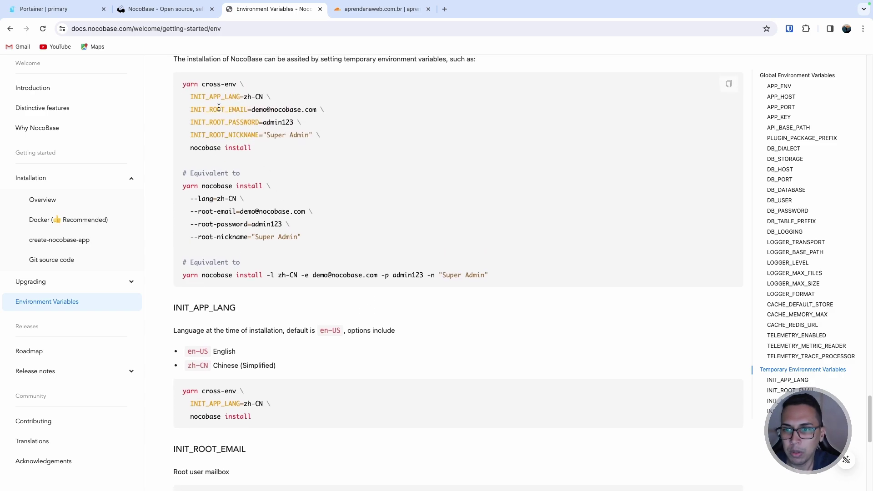
double_click(219, 110)
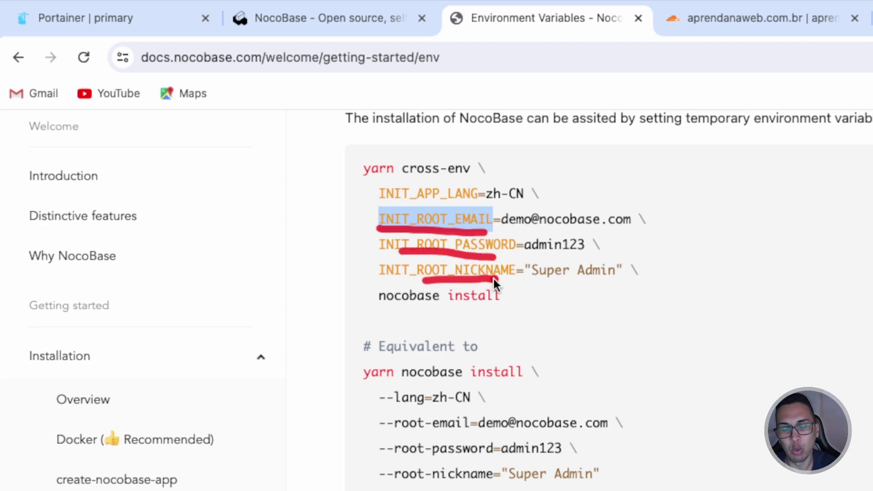
drag(538, 281, 662, 275)
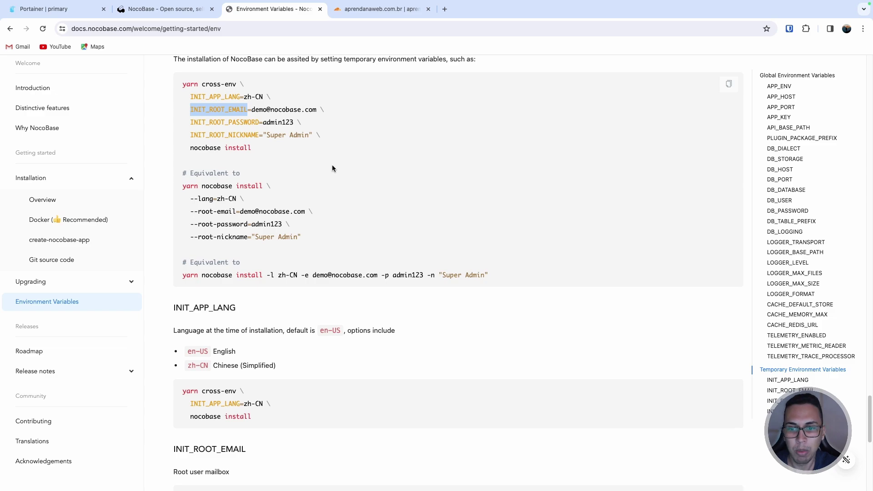
scroll(331, 165, down, 3)
scroll(331, 169, down, 5)
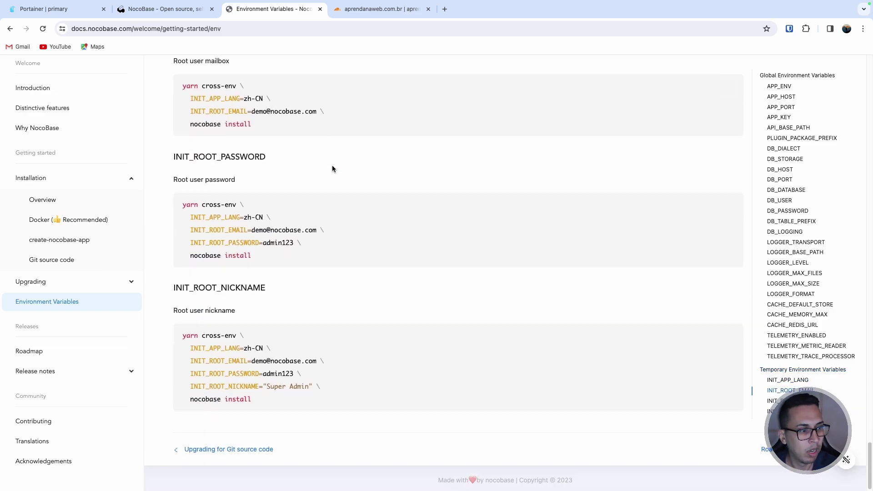
scroll(332, 168, up, 7)
key(ctrl+Right)
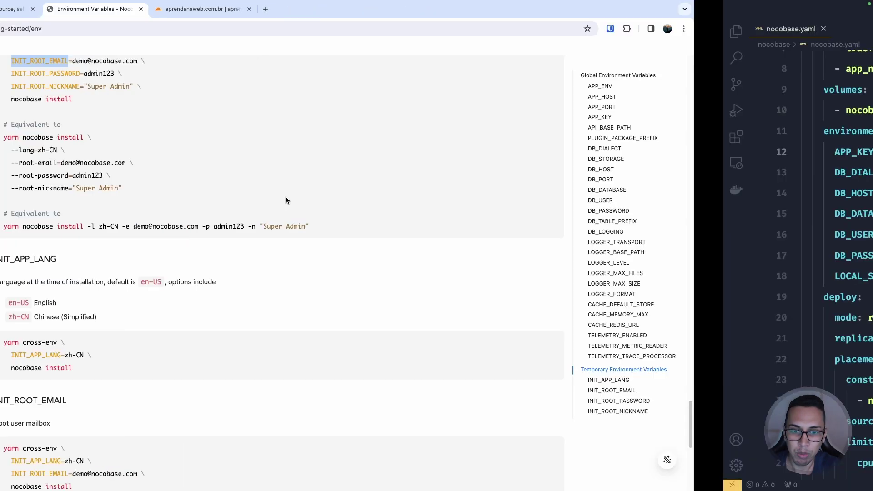
key(Down)
key(Down)
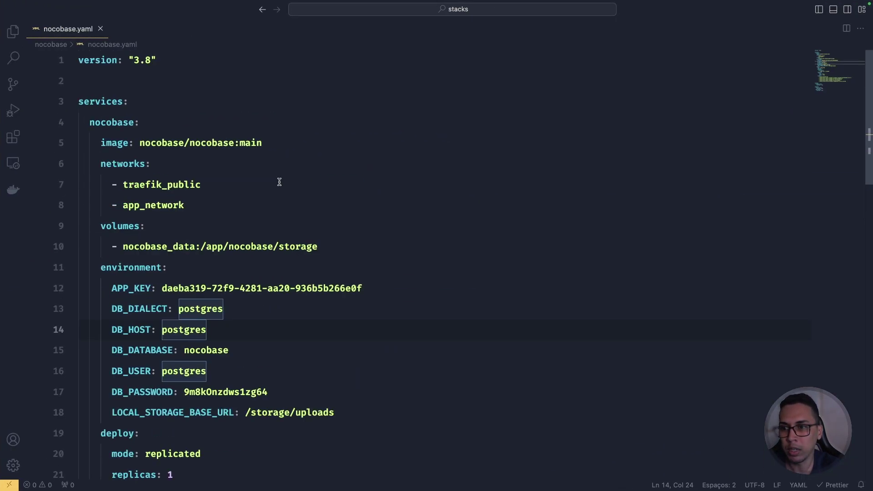
click(223, 150)
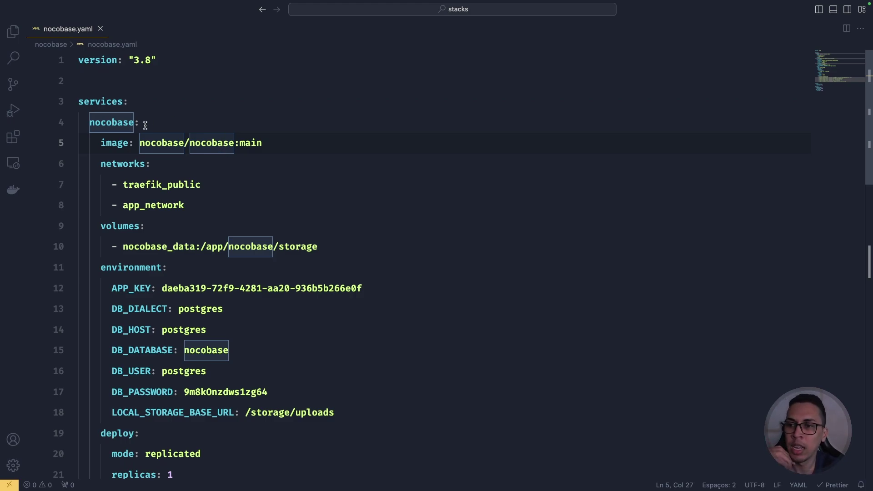
double_click(106, 104)
click(100, 61)
double_click(100, 61)
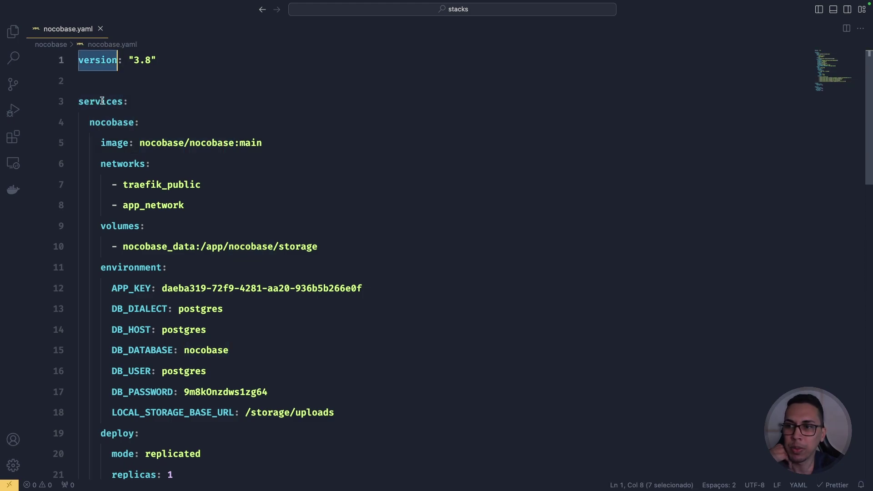
double_click(100, 104)
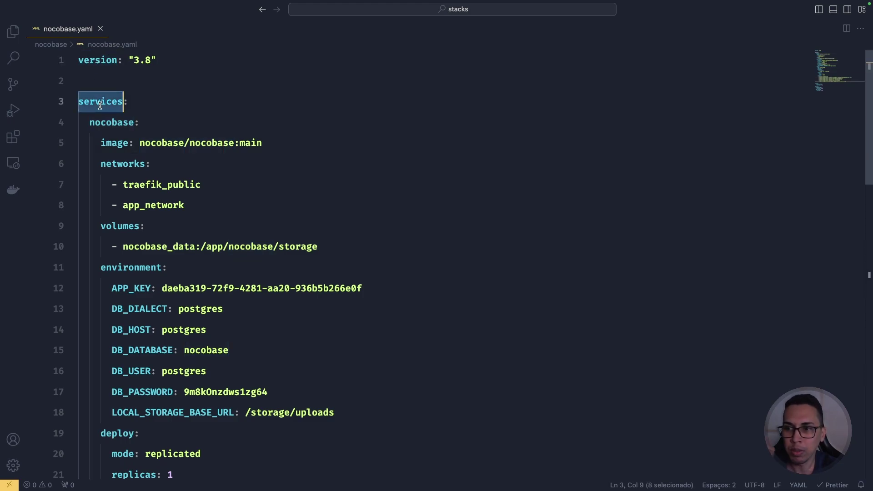
double_click(119, 122)
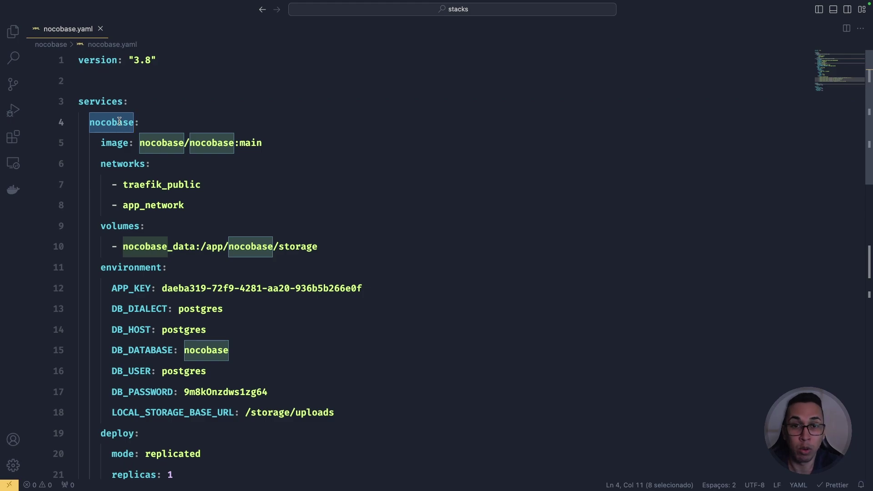
double_click(151, 141)
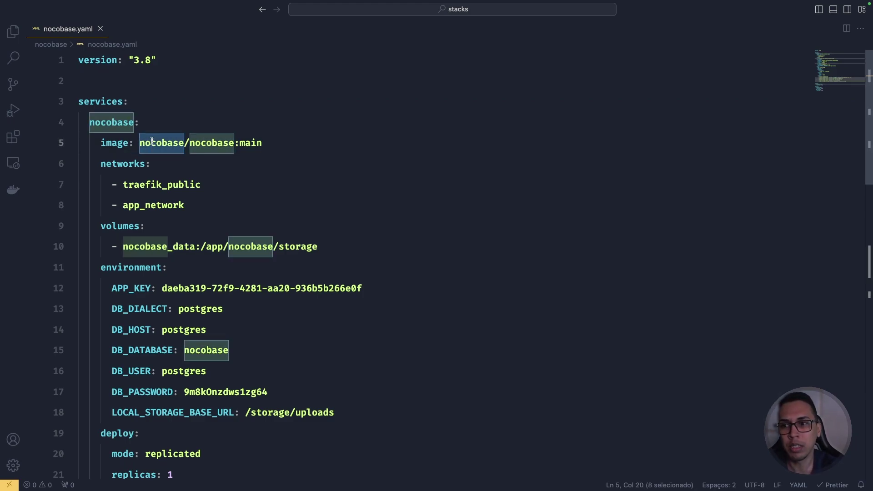
Step: Load hub.docker.com/r/nocobase/nocobase/tags in a new browser tab
key(super+Tab)
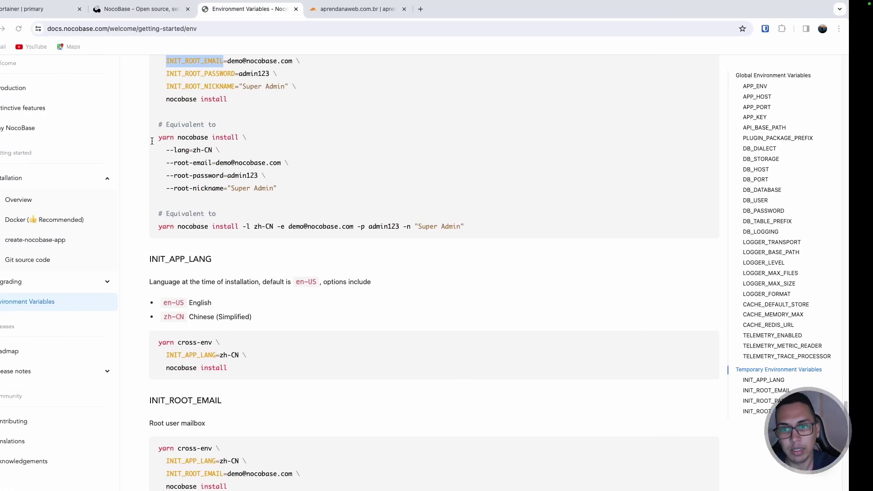
key(super+Tab)
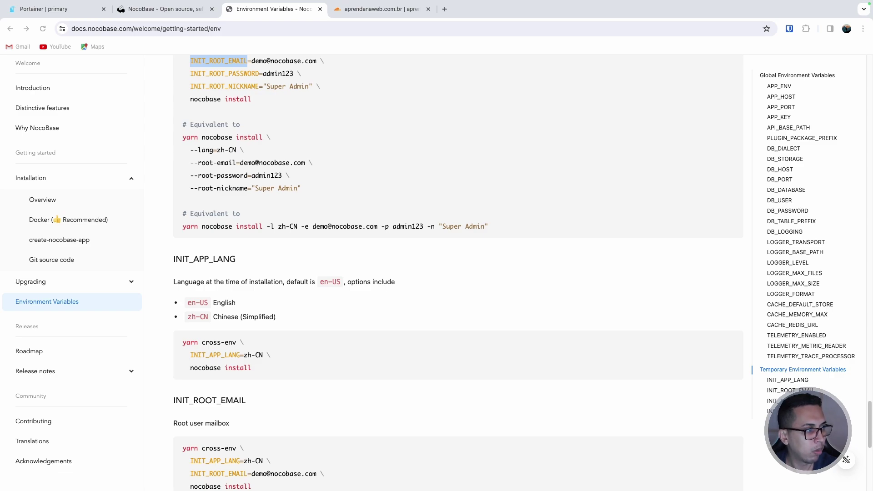
click(444, 9)
click(161, 28)
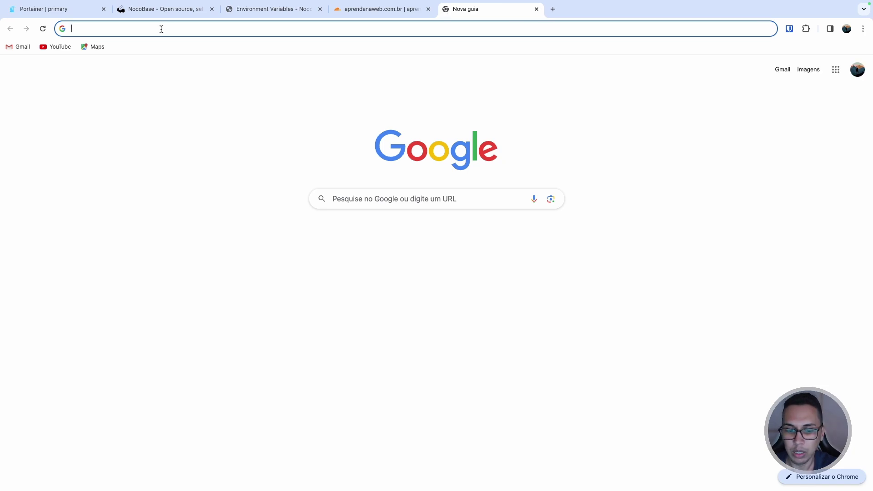
text(hub.docker.com/r/nocobase/nocobase/tags)
key(Return)
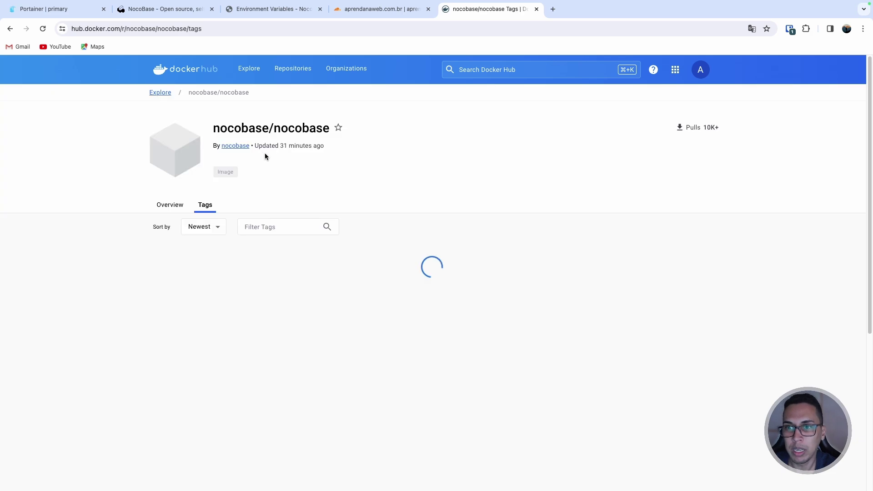
Step: Review the image overview and tag list, comparing the latest and main tags
click(174, 209)
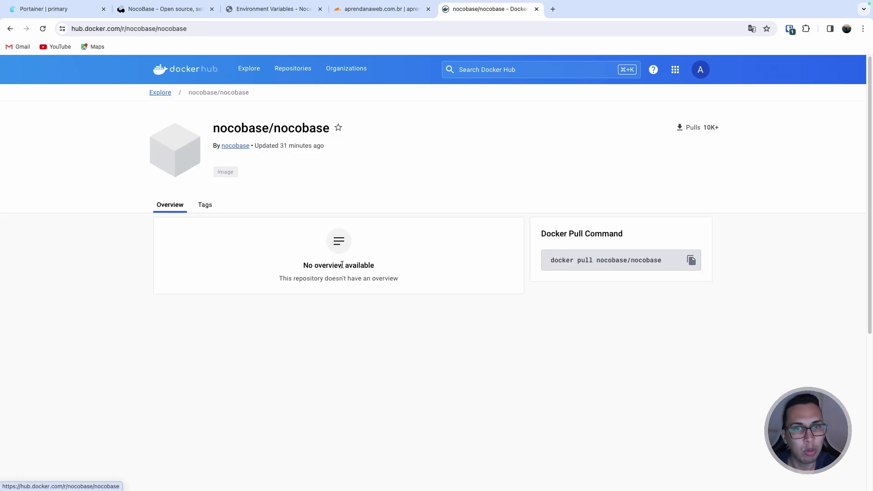
click(205, 208)
scroll(161, 224, down, 2)
scroll(161, 224, down, 1)
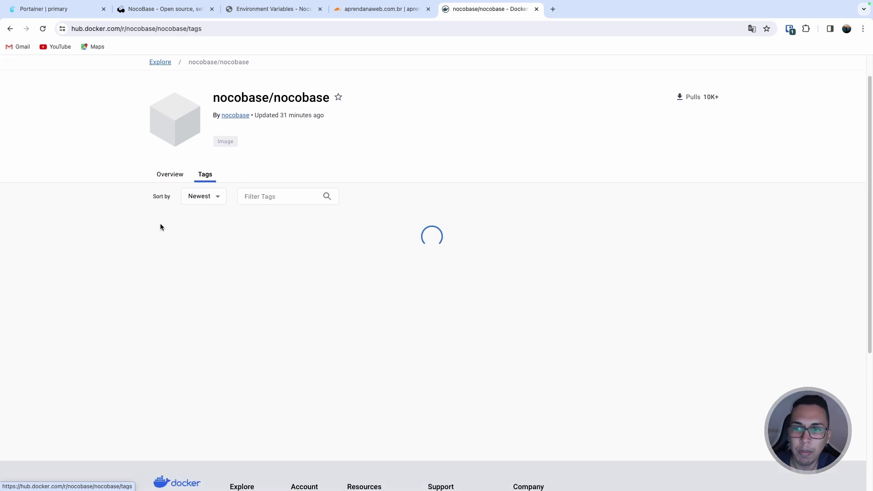
drag(184, 230, 160, 229)
scroll(140, 235, down, 1)
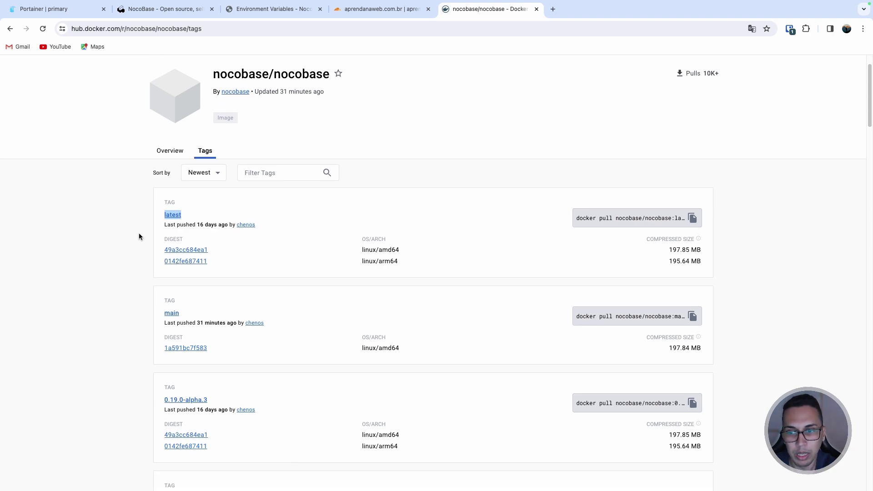
scroll(157, 249, down, 1)
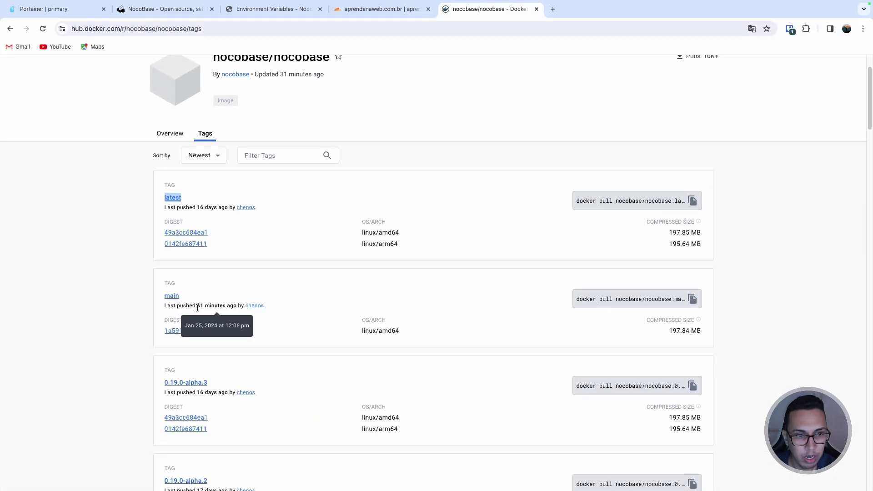
click(112, 285)
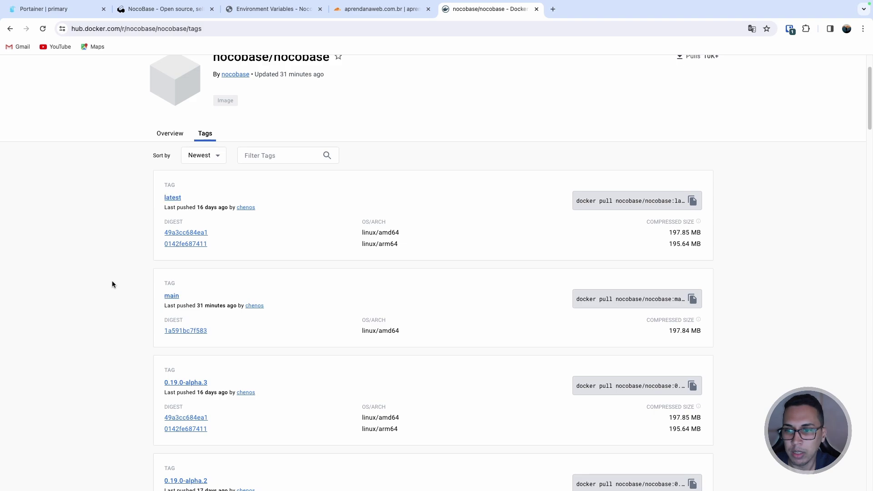
scroll(113, 284, down, 4)
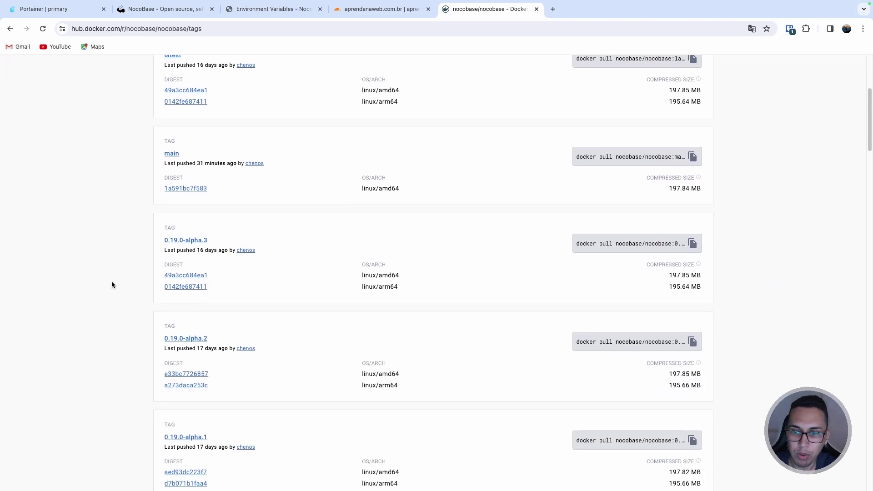
scroll(113, 285, up, 5)
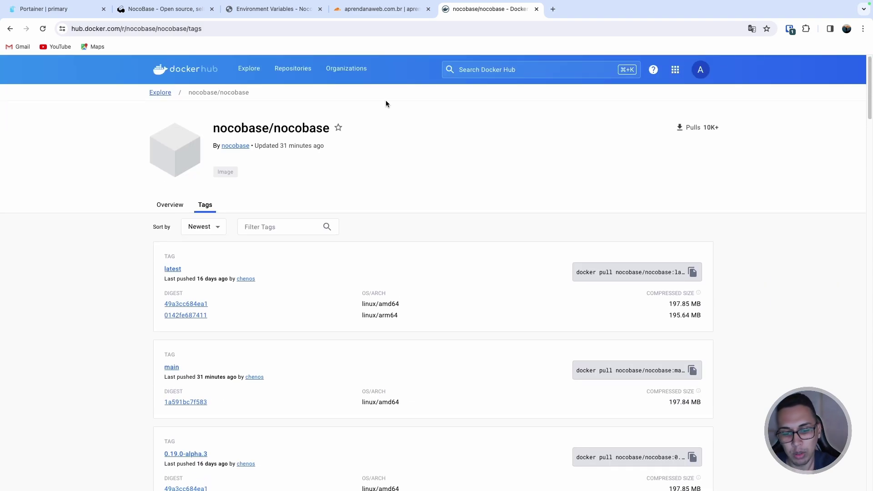
drag(214, 129, 327, 128)
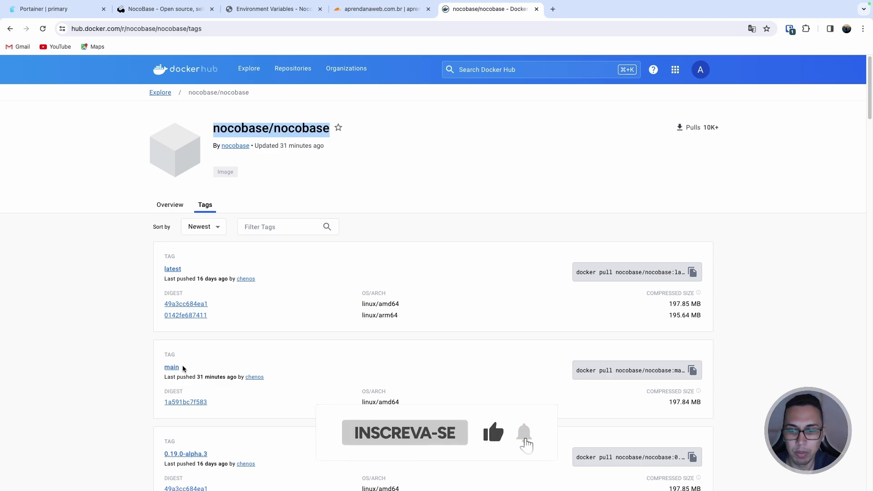
key(ctrl+Left)
key(ctrl+Left)
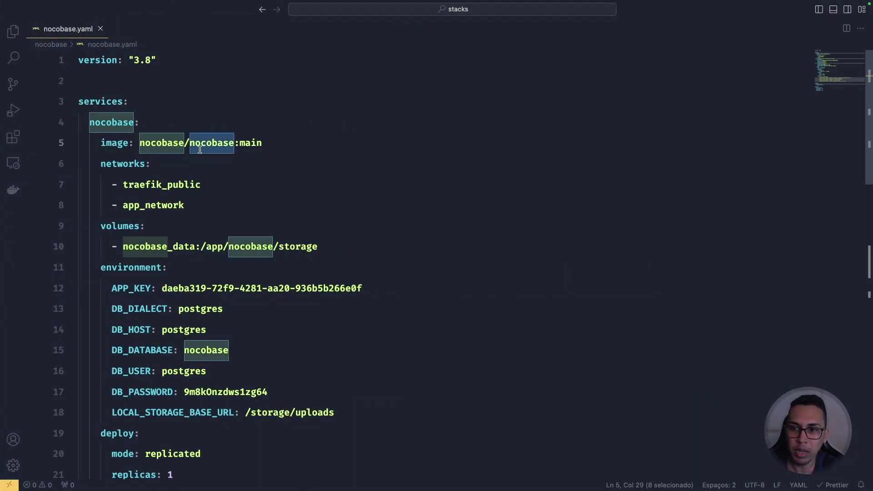
double_click(135, 165)
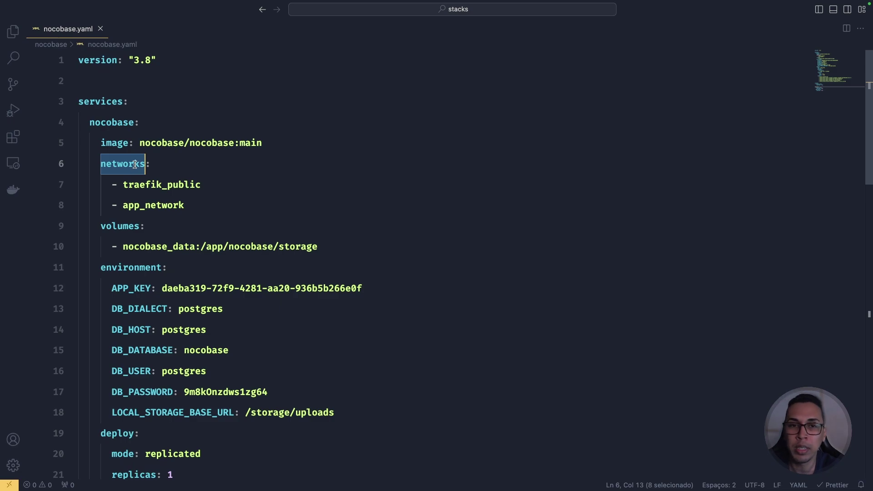
double_click(167, 207)
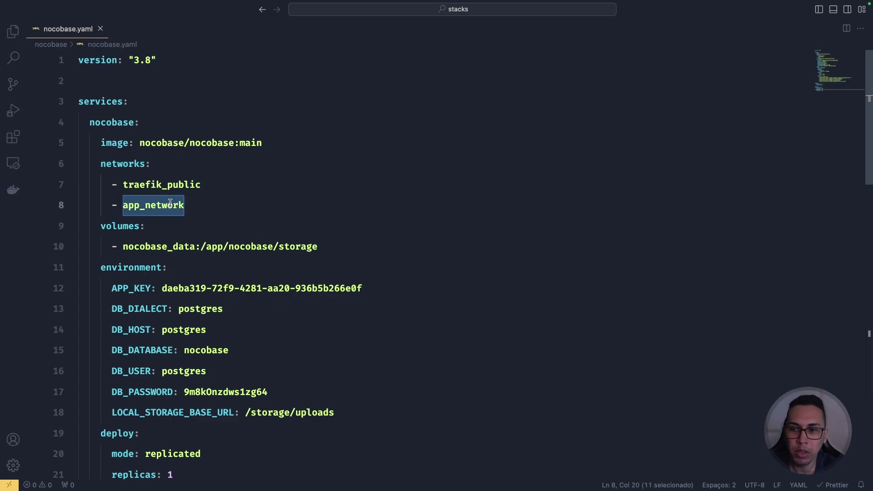
double_click(174, 186)
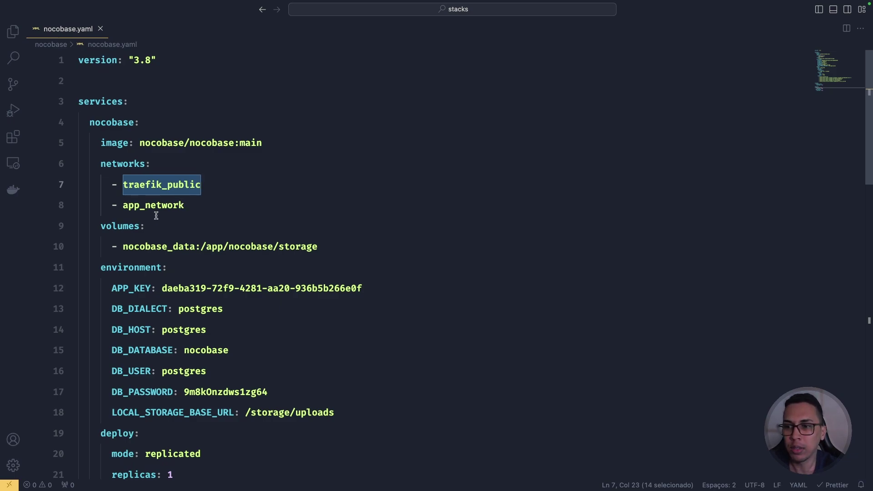
scroll(156, 211, down, 2)
double_click(124, 171)
double_click(150, 193)
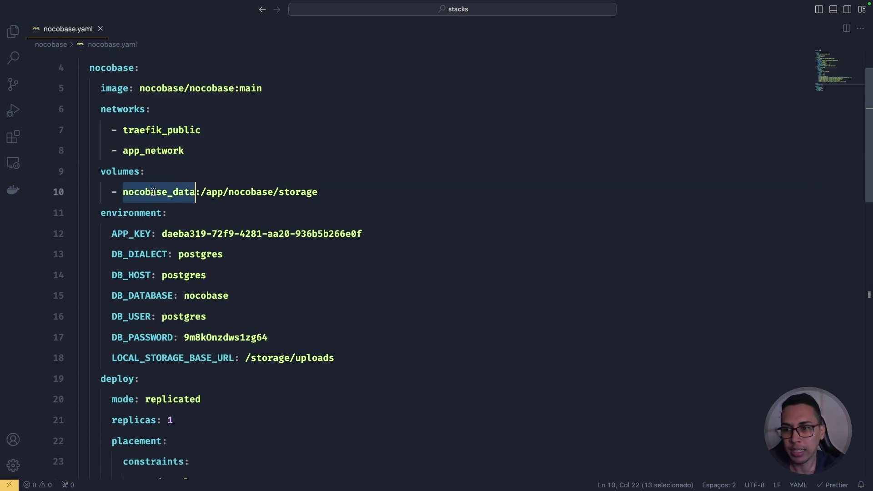
click(201, 191)
drag(202, 191, 217, 188)
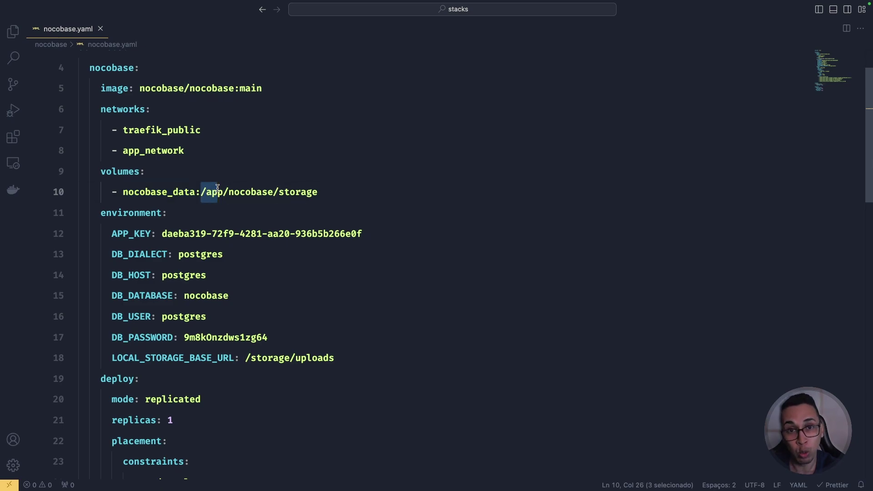
click(246, 188)
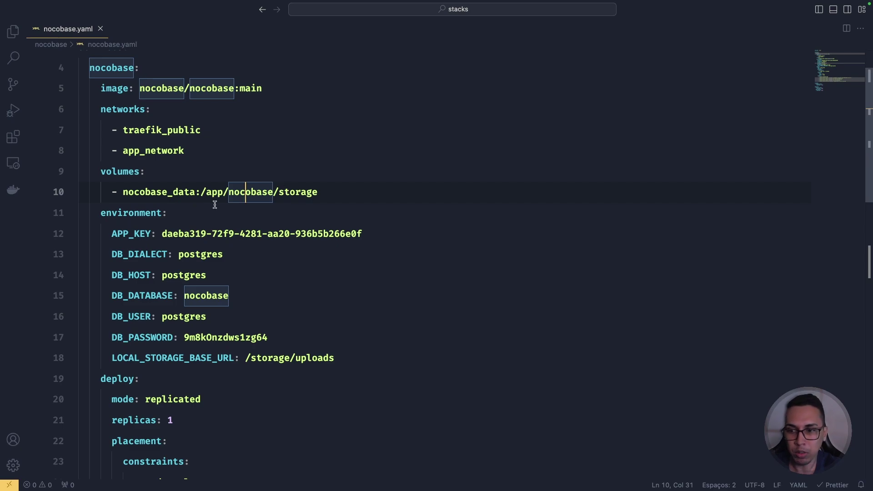
double_click(158, 192)
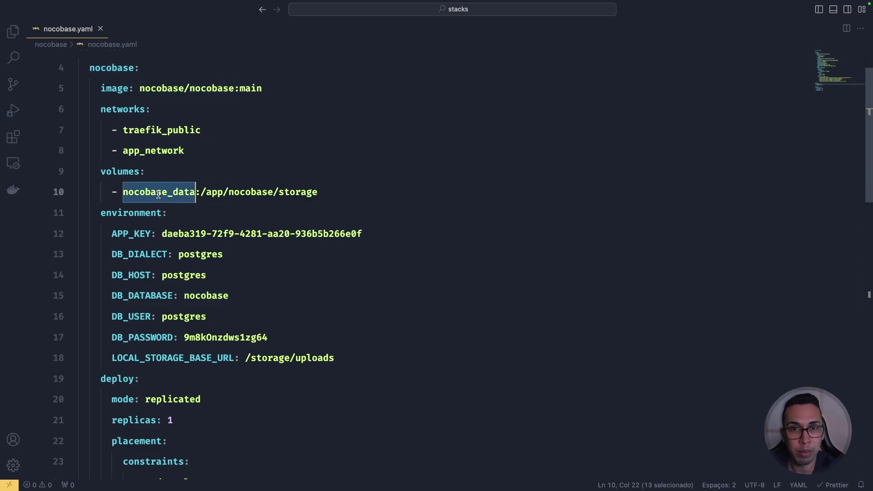
click(144, 212)
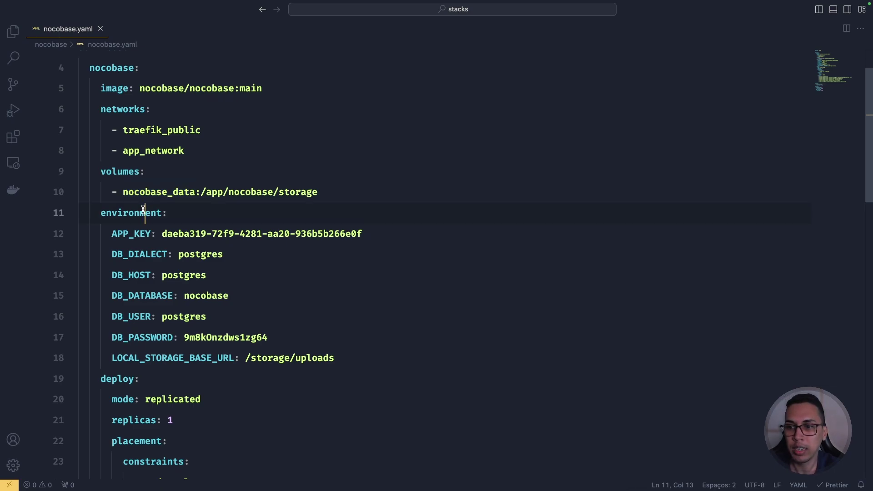
double_click(143, 210)
scroll(186, 205, down, 2)
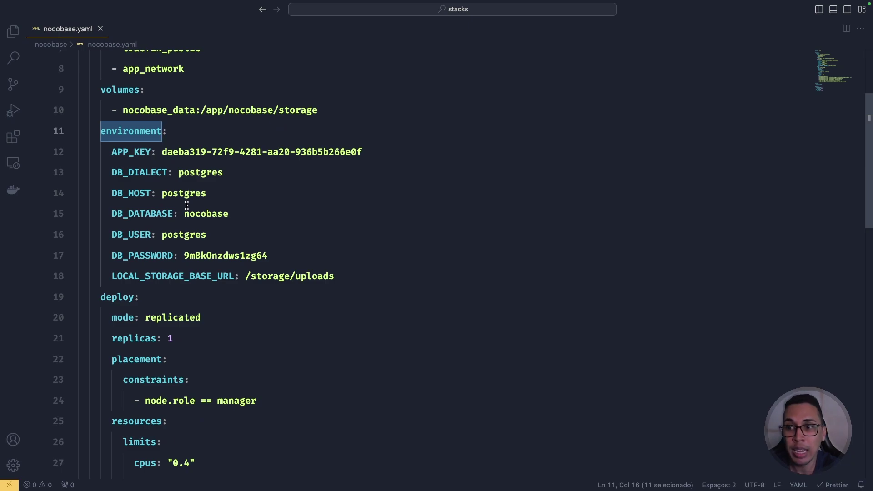
click(139, 152)
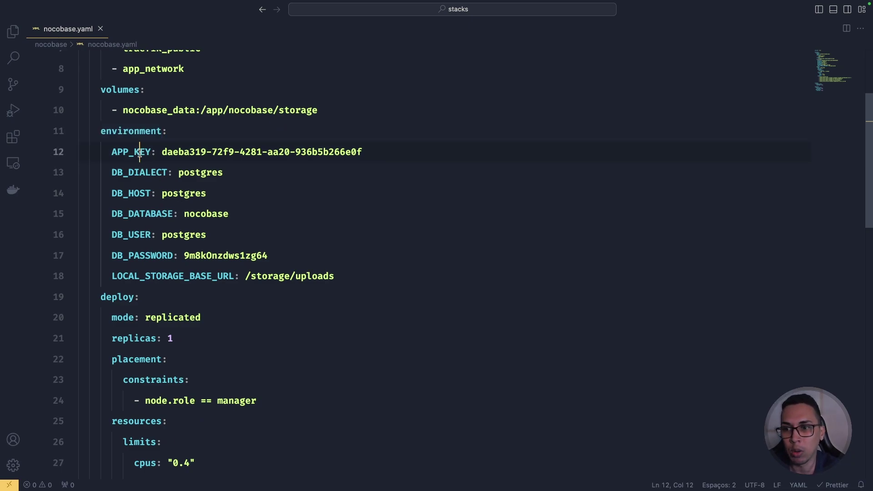
double_click(140, 152)
drag(162, 152, 369, 148)
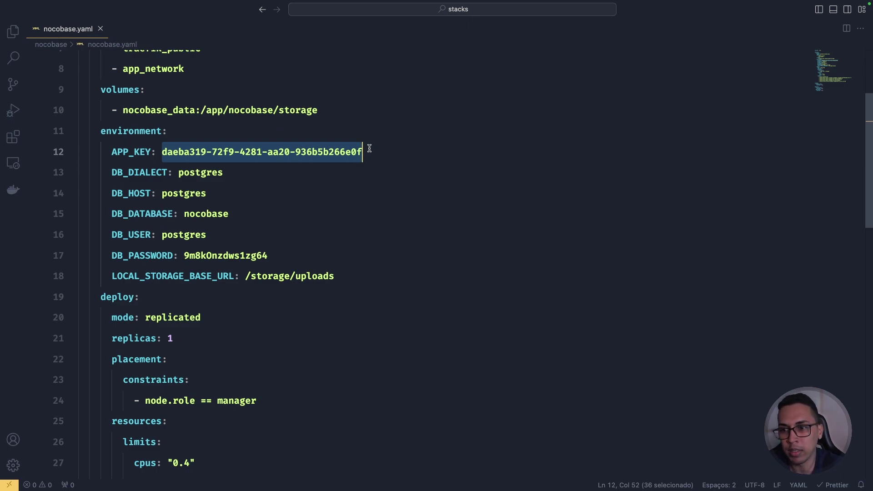
double_click(194, 175)
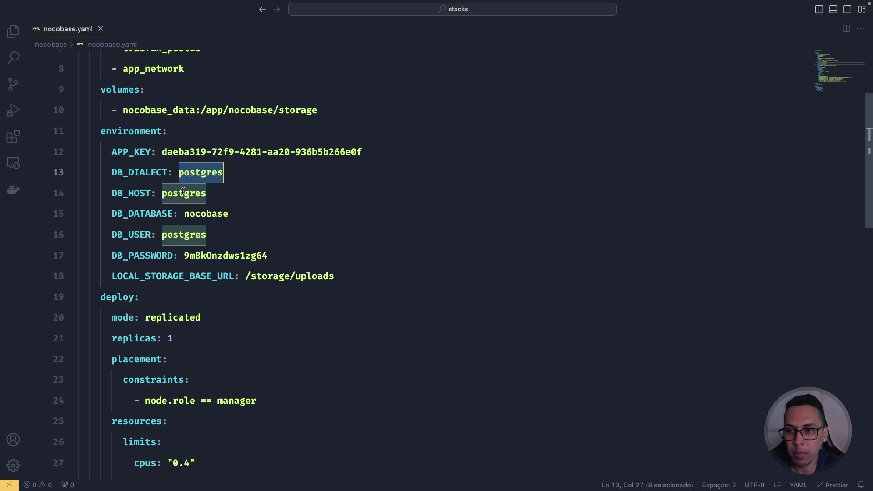
double_click(182, 195)
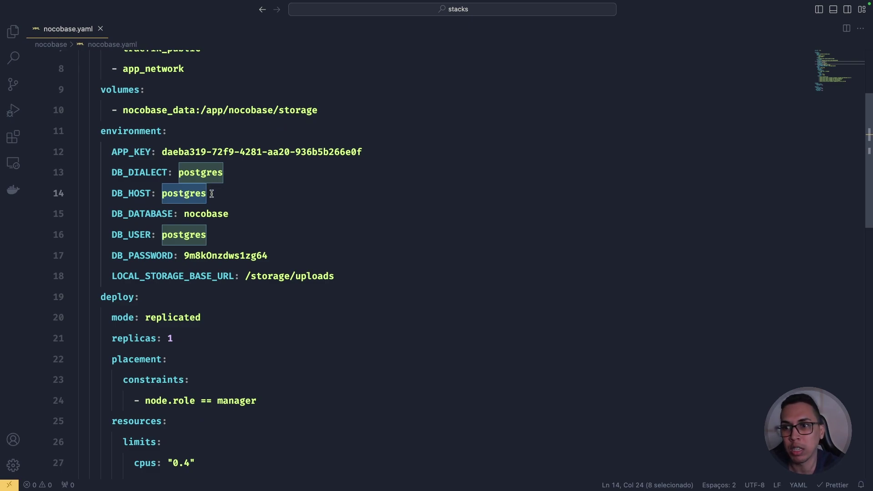
double_click(162, 77)
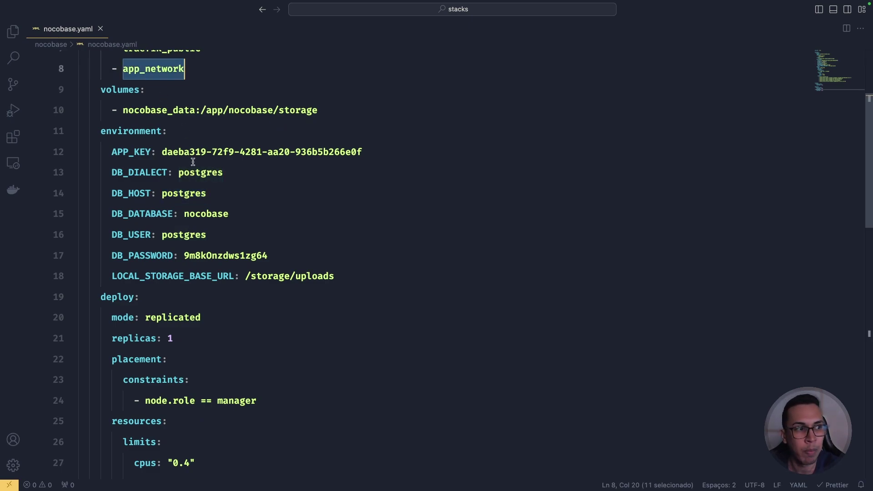
double_click(184, 193)
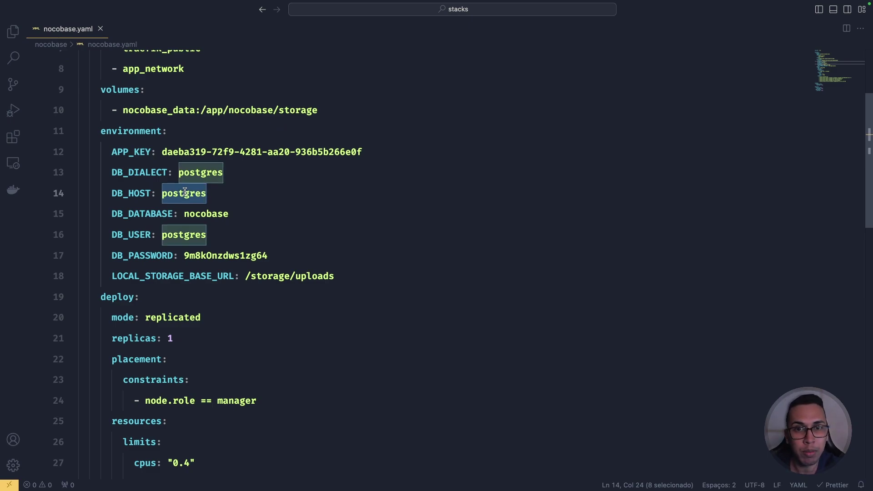
double_click(208, 215)
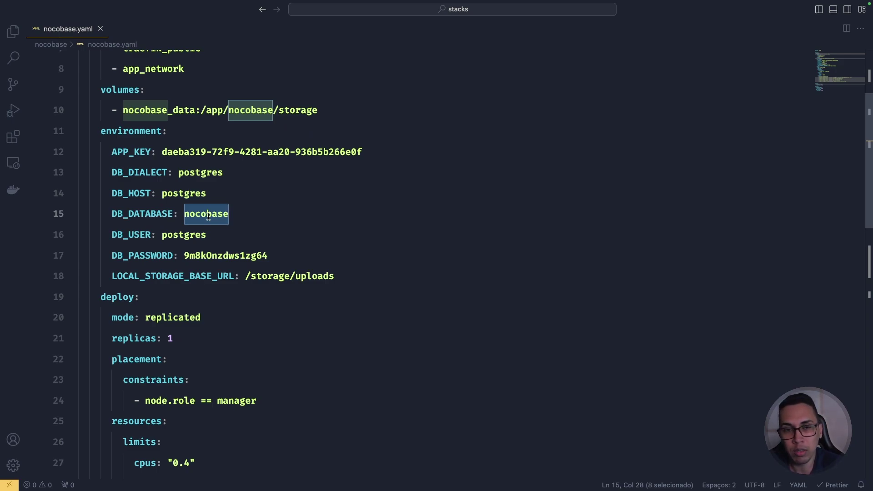
double_click(190, 234)
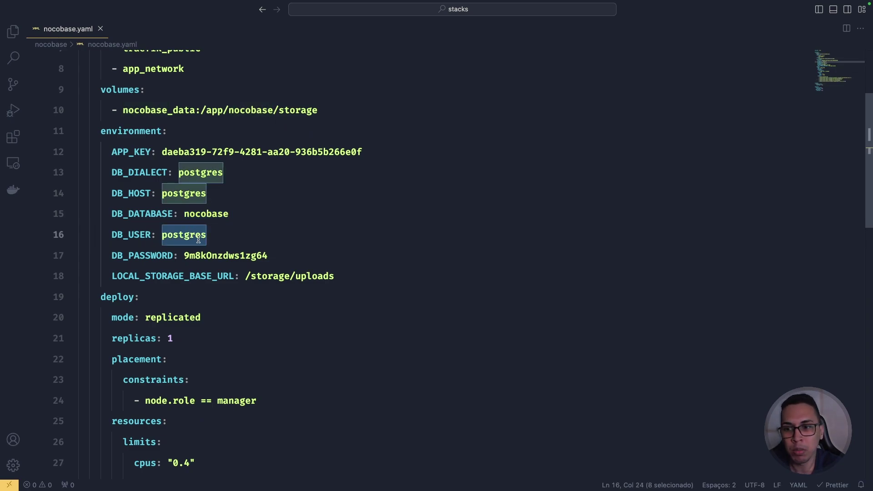
double_click(220, 258)
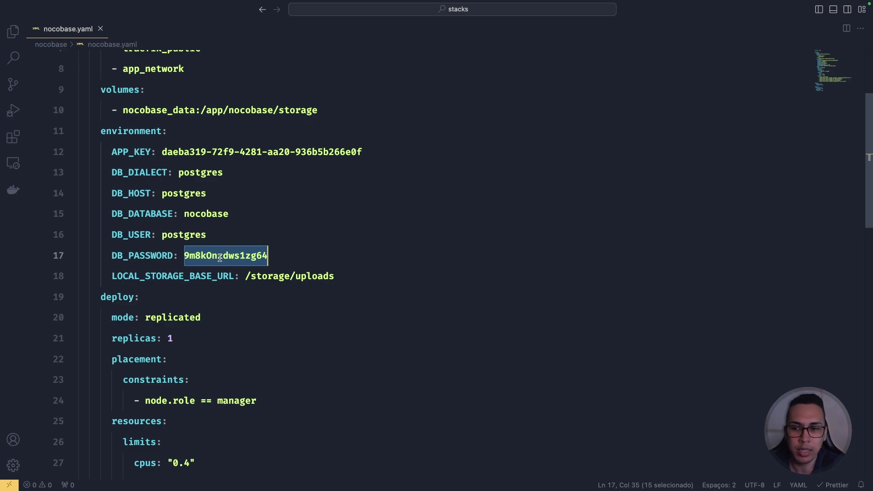
double_click(200, 215)
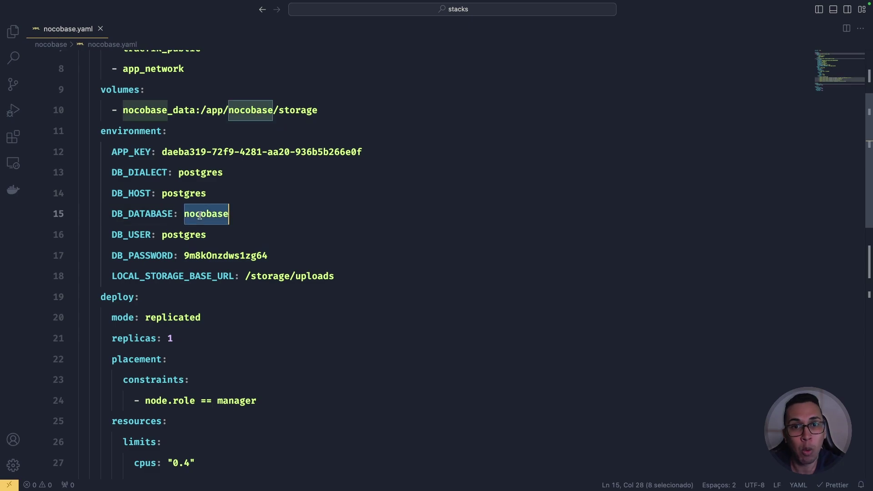
scroll(200, 215, down, 3)
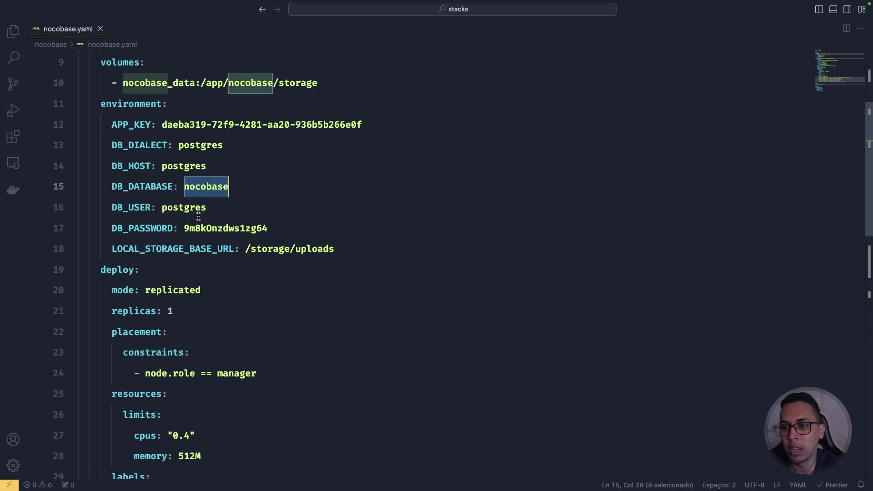
double_click(187, 221)
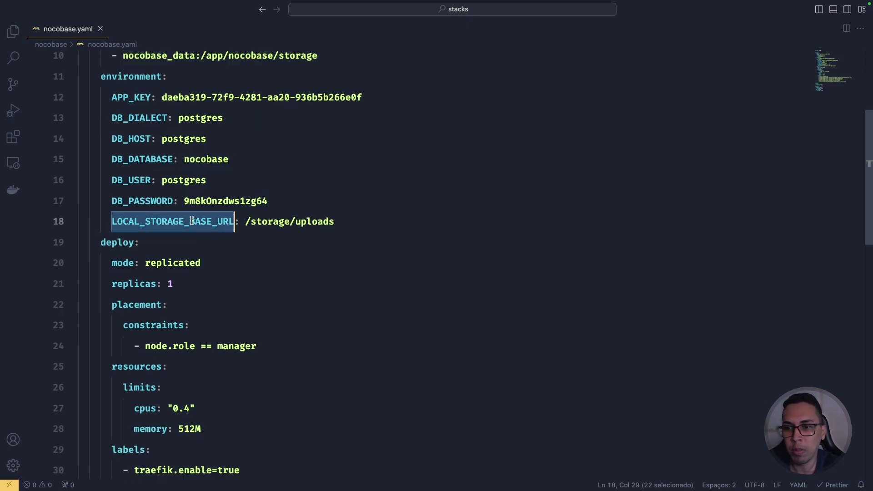
drag(245, 222, 339, 222)
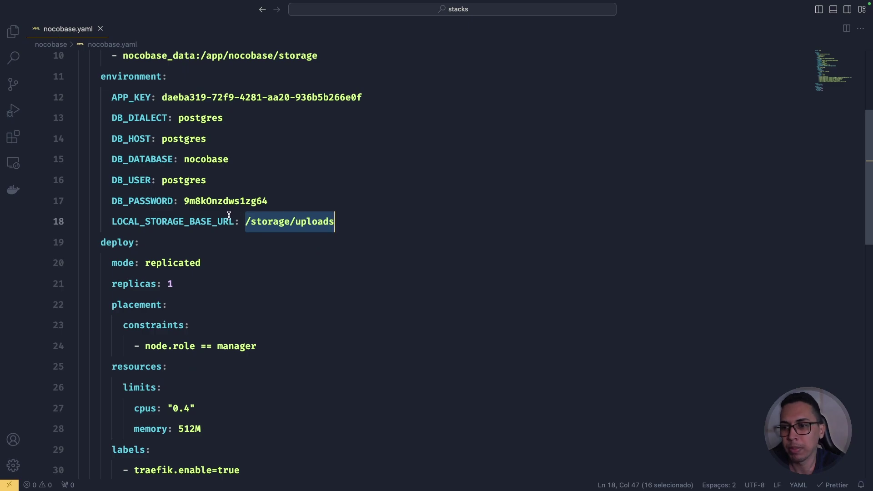
scroll(228, 216, down, 3)
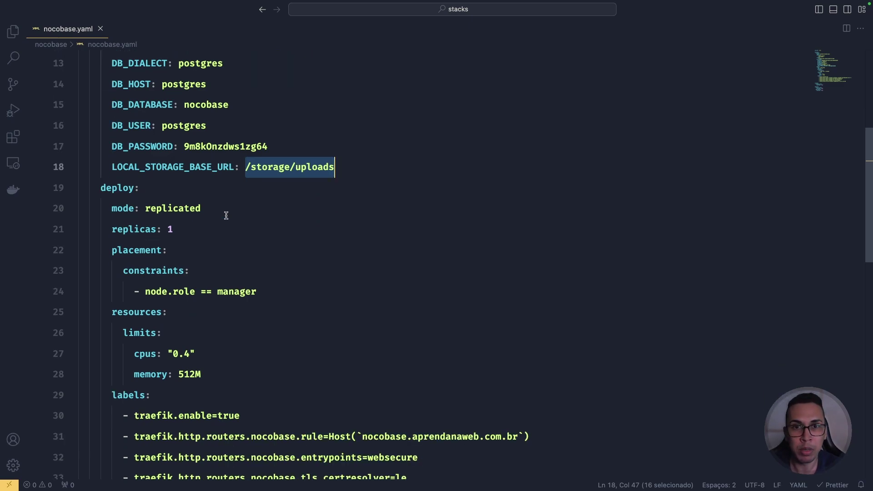
double_click(117, 188)
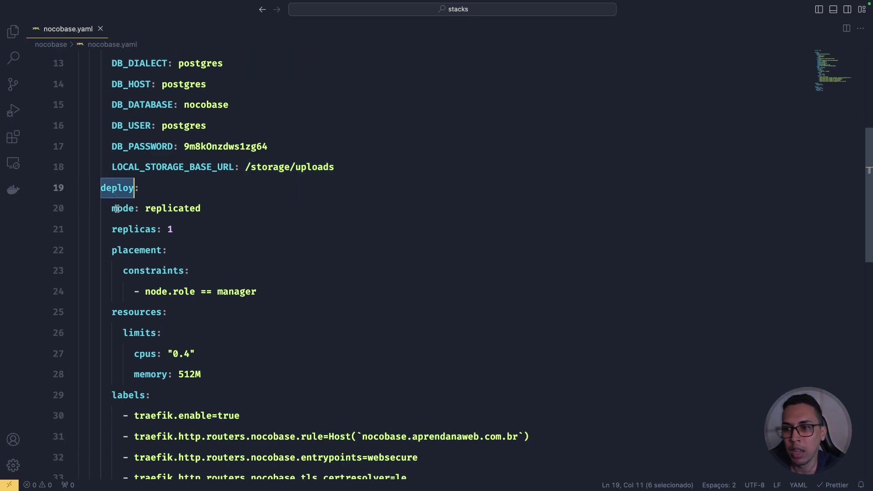
double_click(122, 208)
click(136, 225)
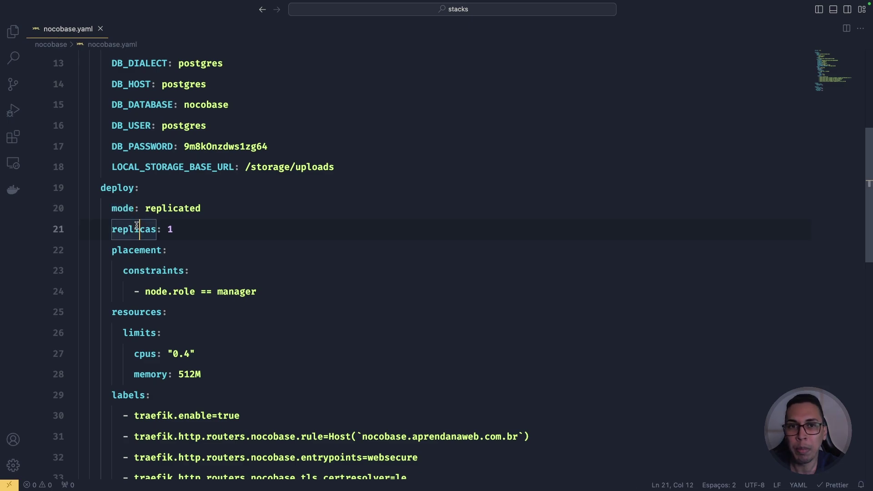
scroll(142, 239, down, 1)
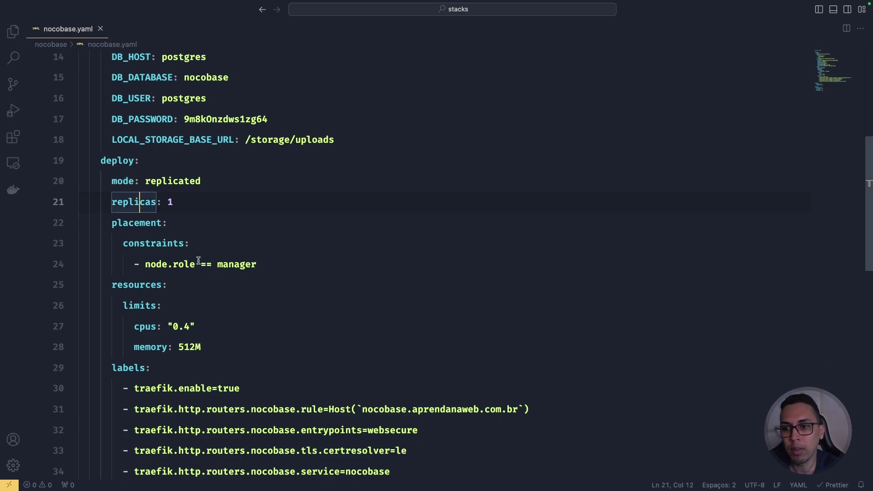
double_click(228, 265)
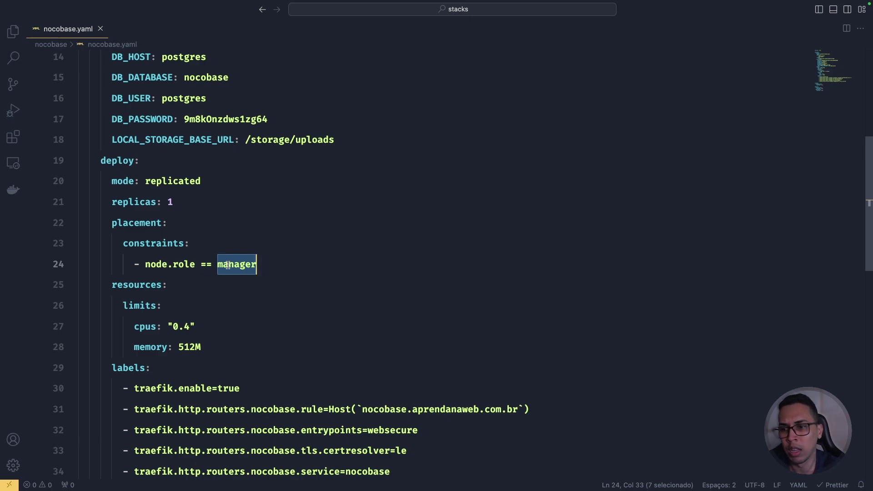
double_click(153, 281)
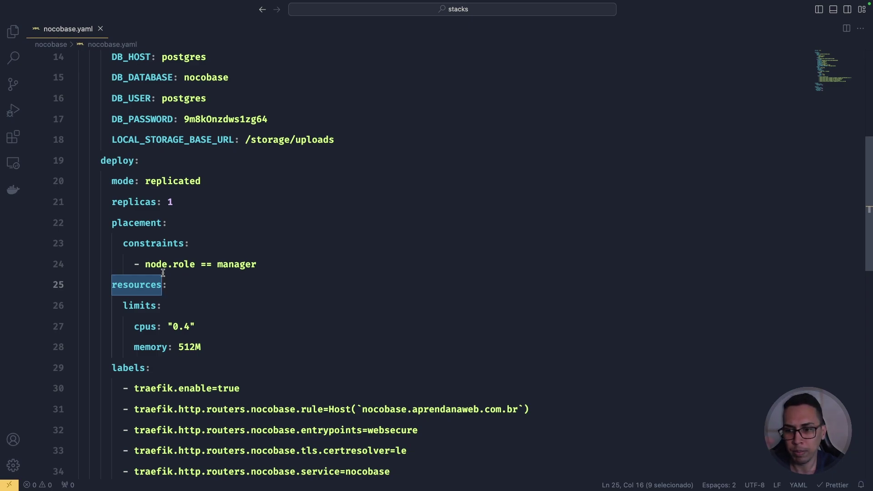
scroll(163, 273, down, 3)
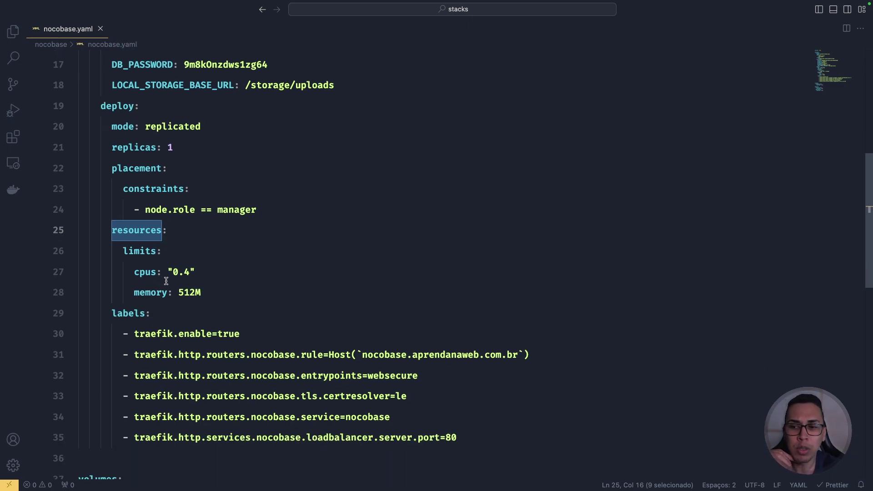
drag(179, 292, 195, 291)
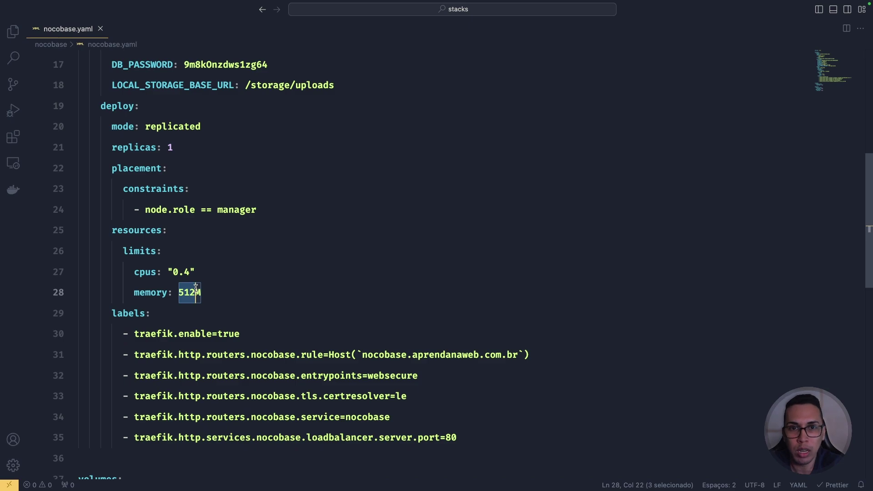
scroll(196, 287, down, 5)
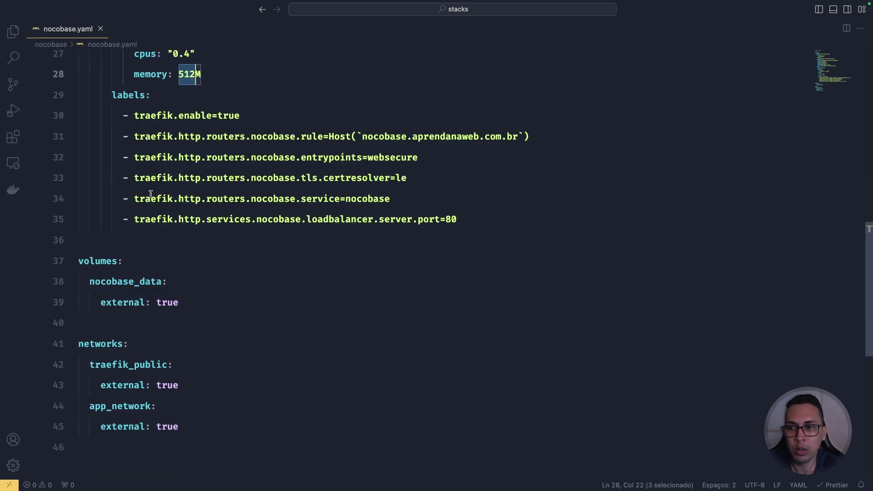
double_click(135, 98)
scroll(180, 134, up, 1)
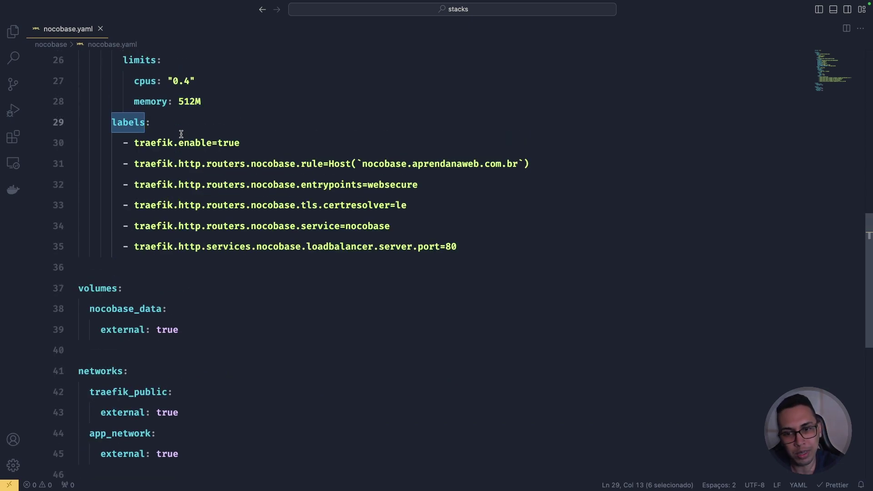
Step: Mark the traefik.enable=true label and the nocobase.aprendanaweb.com.br host rule
click(236, 143)
drag(124, 142, 250, 142)
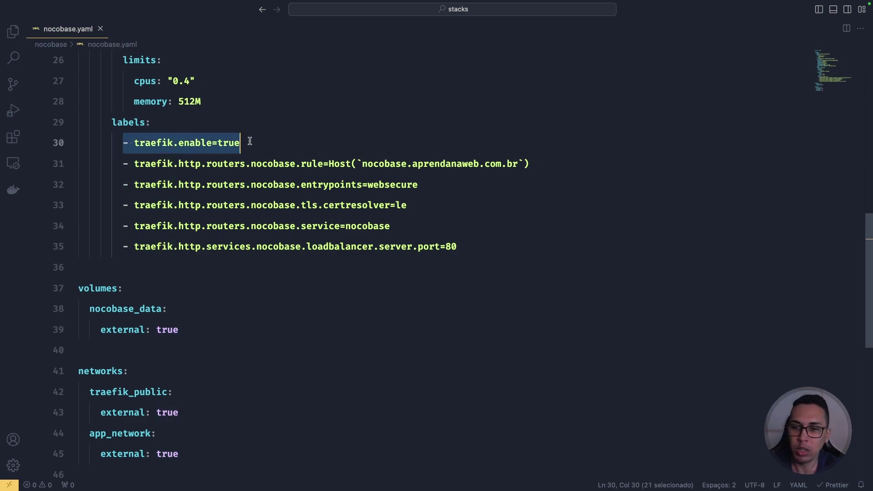
drag(242, 145, 301, 133)
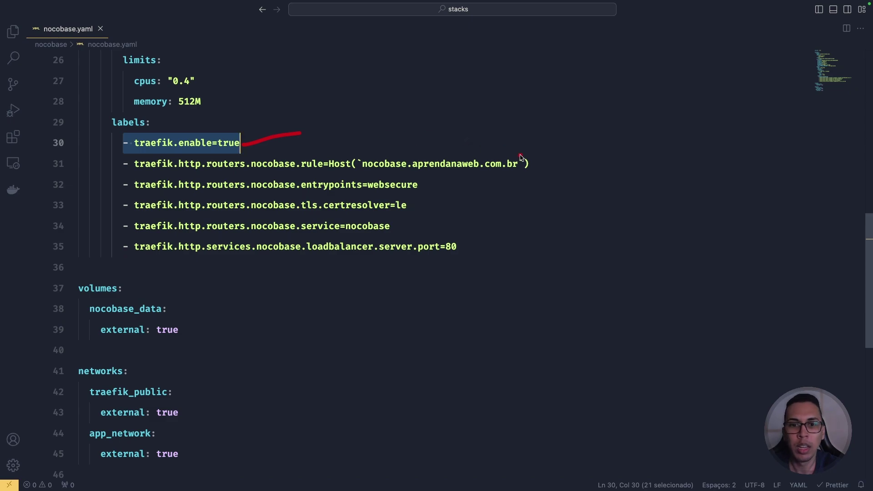
drag(530, 166, 550, 159)
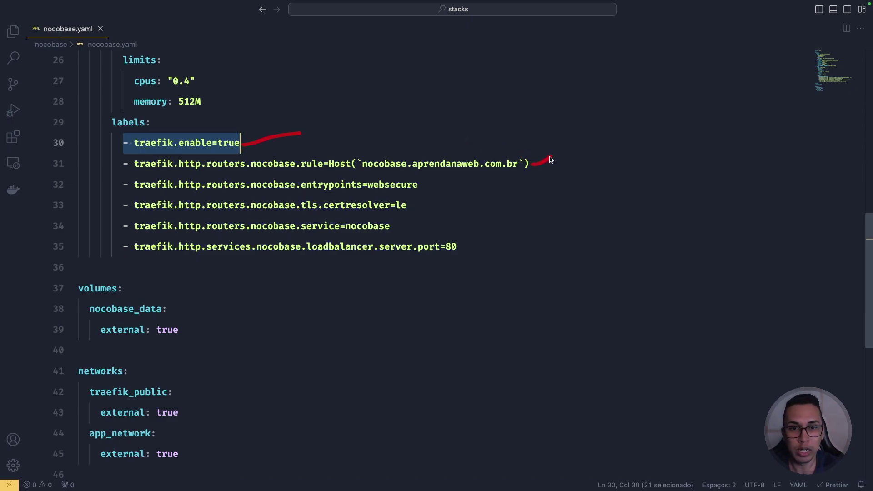
drag(252, 171, 291, 173)
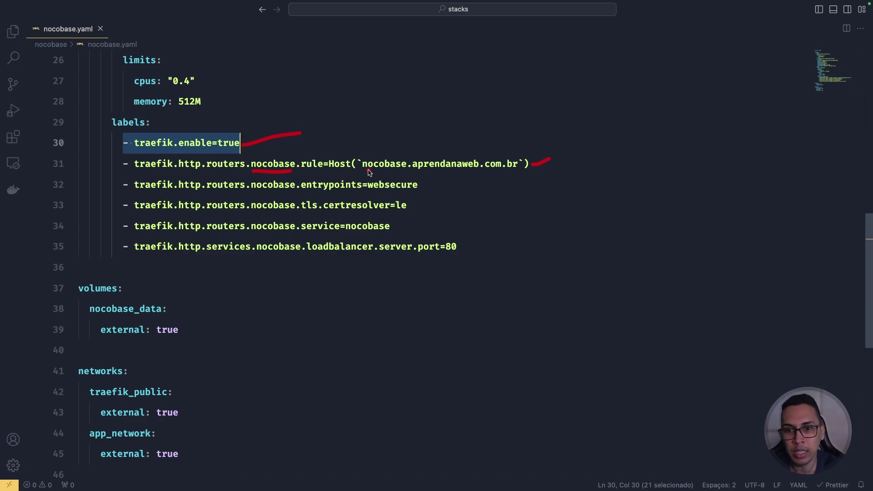
drag(368, 171, 517, 175)
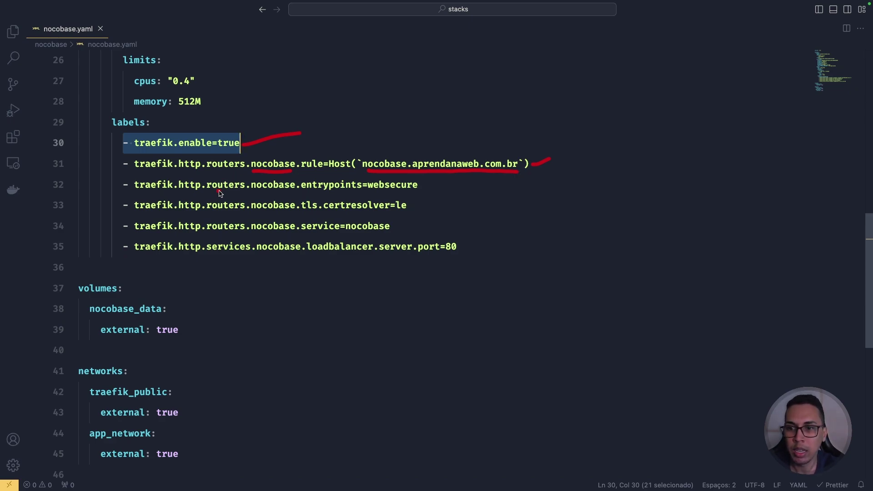
Step: Underline nocobase with the websecure entrypoint and le certificate resolver on lines 32–33
drag(252, 191, 295, 193)
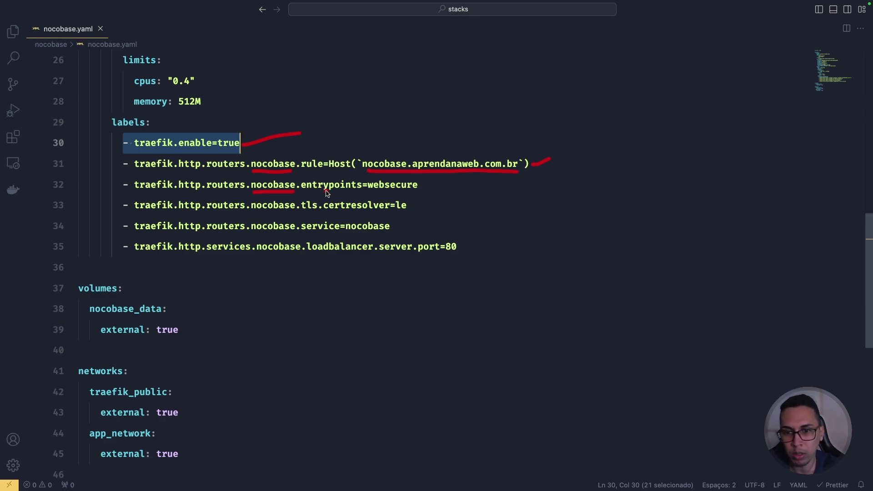
drag(374, 192, 434, 193)
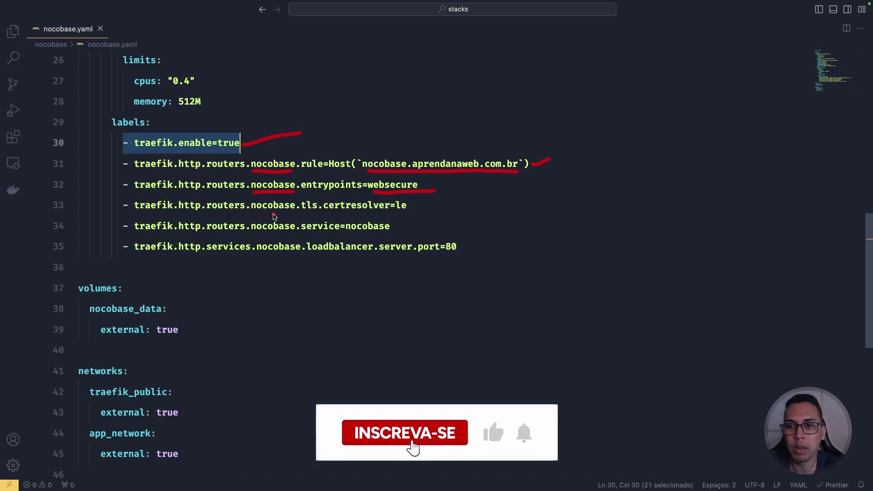
drag(263, 211, 293, 212)
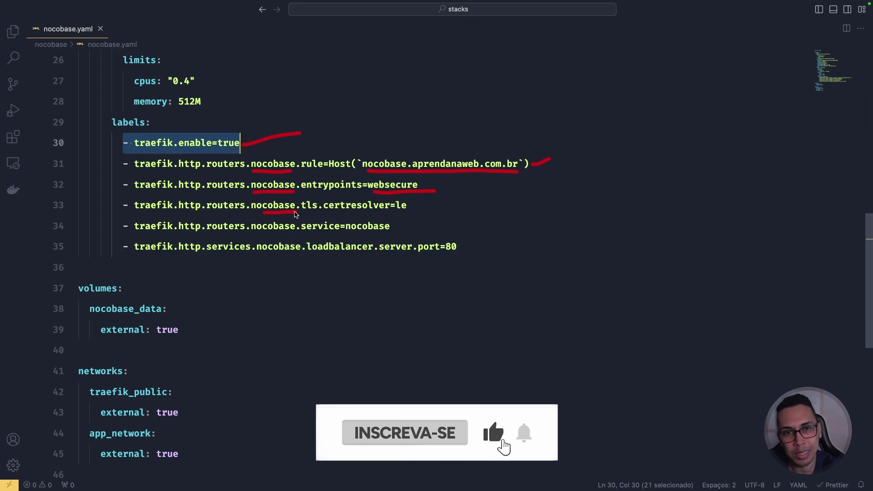
drag(397, 211, 413, 214)
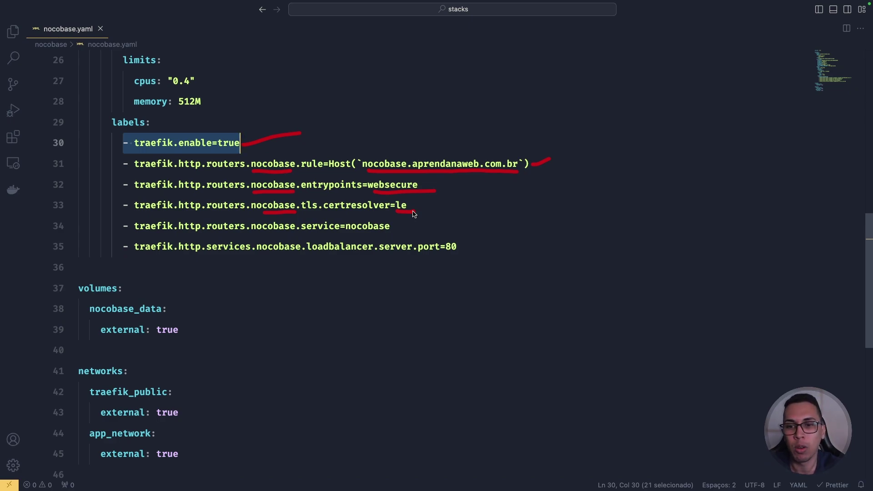
Step: Underline the nocobase router/service labels on lines 34–35 and loop port=80 to the Host rule
drag(250, 233, 293, 235)
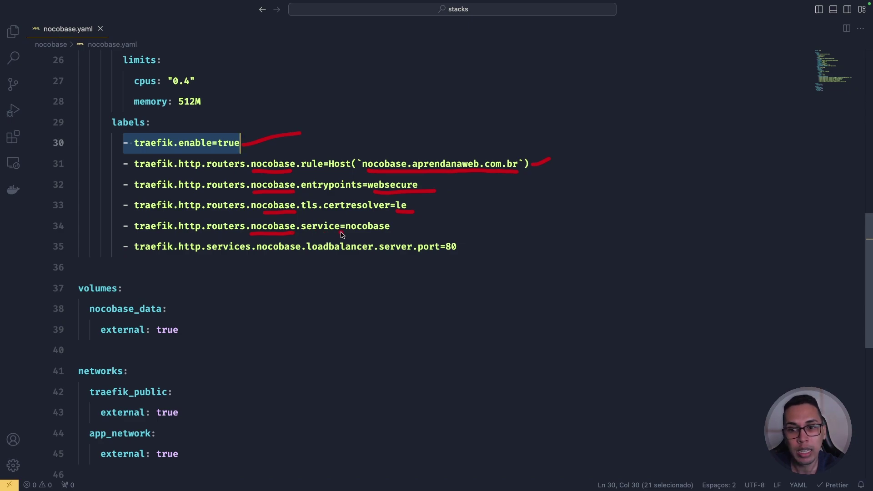
drag(346, 234, 387, 234)
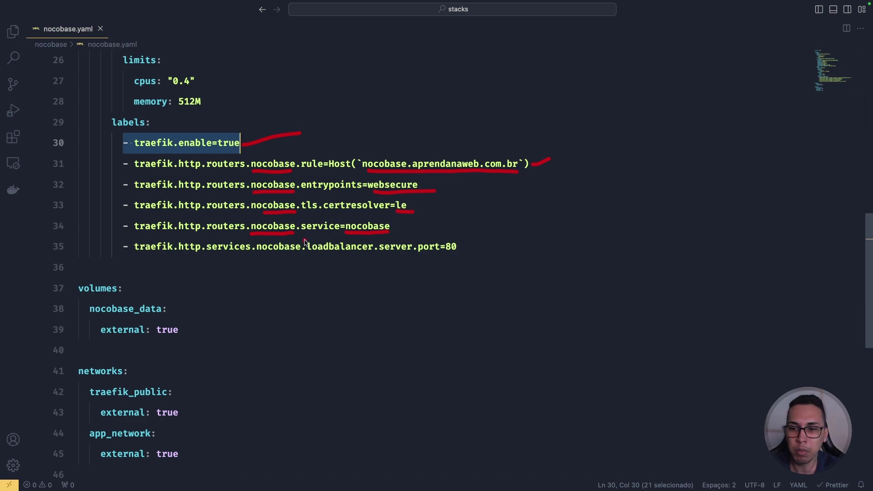
drag(261, 255, 304, 256)
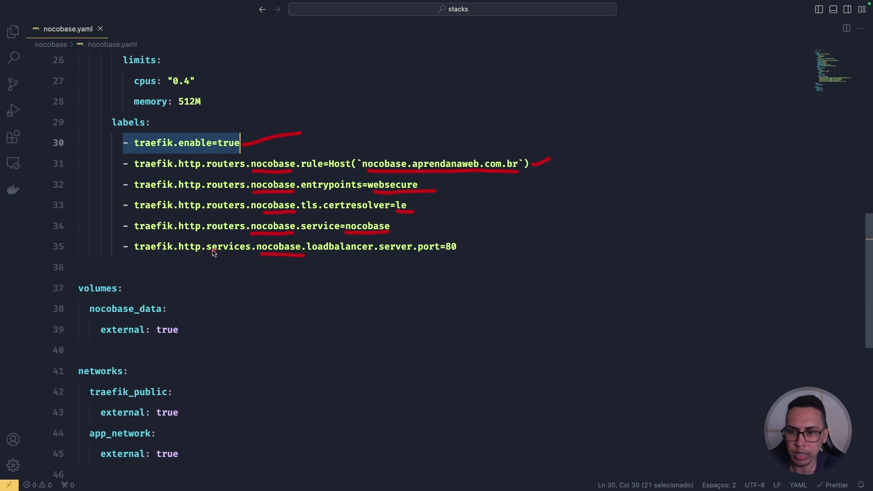
mouse_move(212, 233)
mouse_down()
mouse_move(239, 234)
mouse_move(248, 254)
mouse_up()
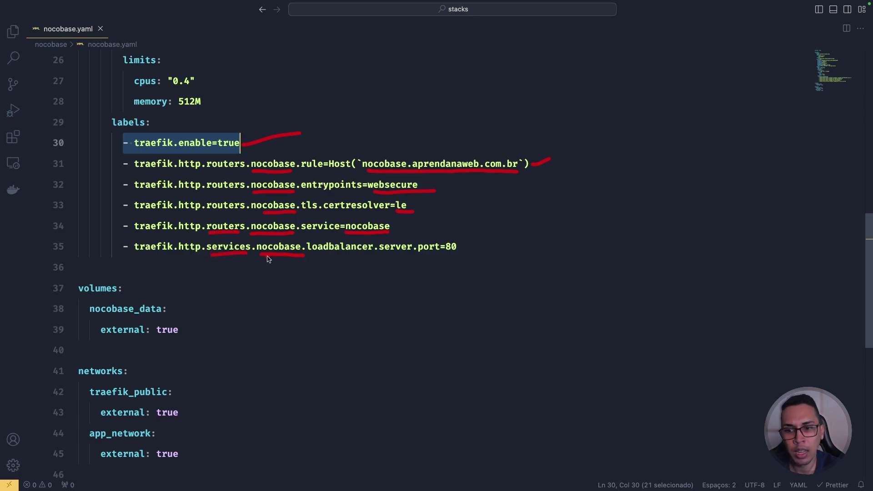
mouse_move(315, 255)
mouse_down()
mouse_move(470, 255)
mouse_move(440, 246)
mouse_move(442, 264)
mouse_up()
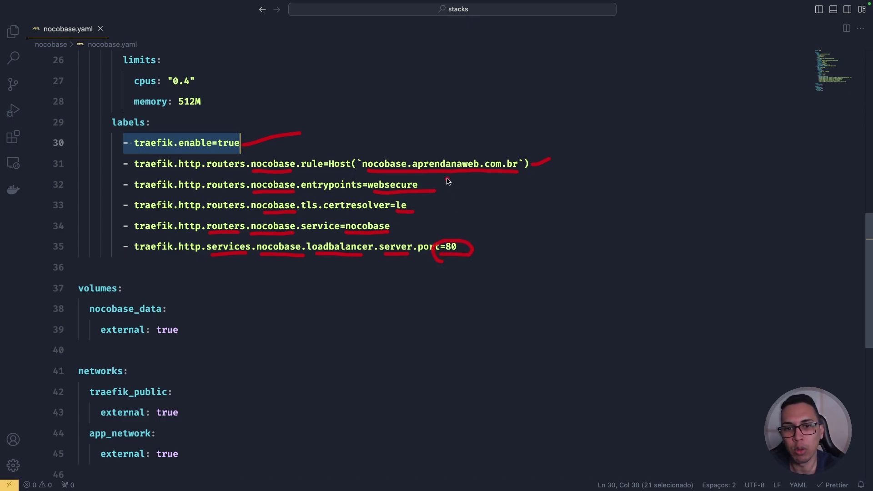
mouse_move(437, 163)
mouse_down()
mouse_move(439, 155)
mouse_move(596, 169)
mouse_move(498, 184)
mouse_move(539, 271)
mouse_move(461, 293)
mouse_move(458, 280)
mouse_move(481, 274)
mouse_move(459, 278)
mouse_up()
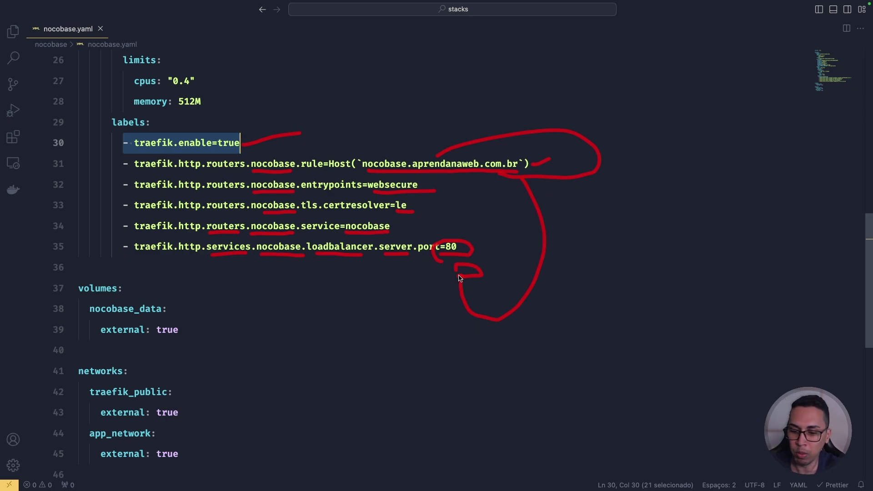
Step: Clear the annotations and highlight the nocobase.aprendanaweb.com.br domain and port 80
key(Escape)
scroll(263, 204, up, 10)
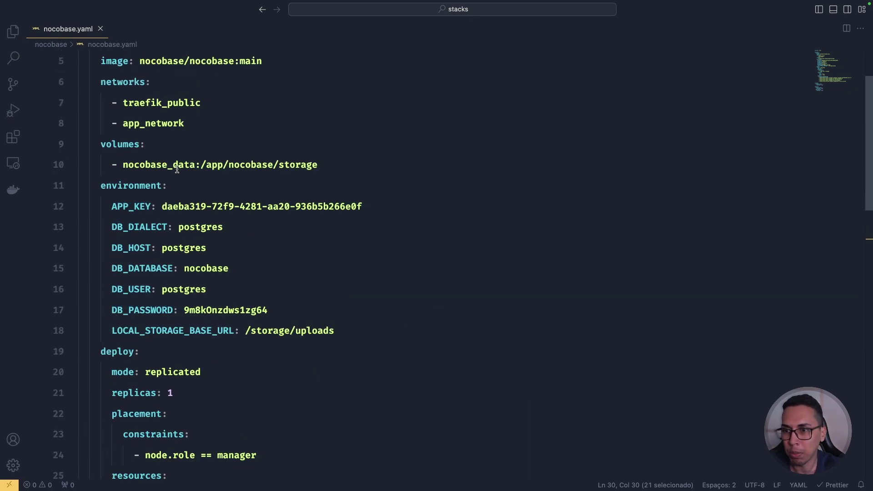
scroll(171, 133, up, 1)
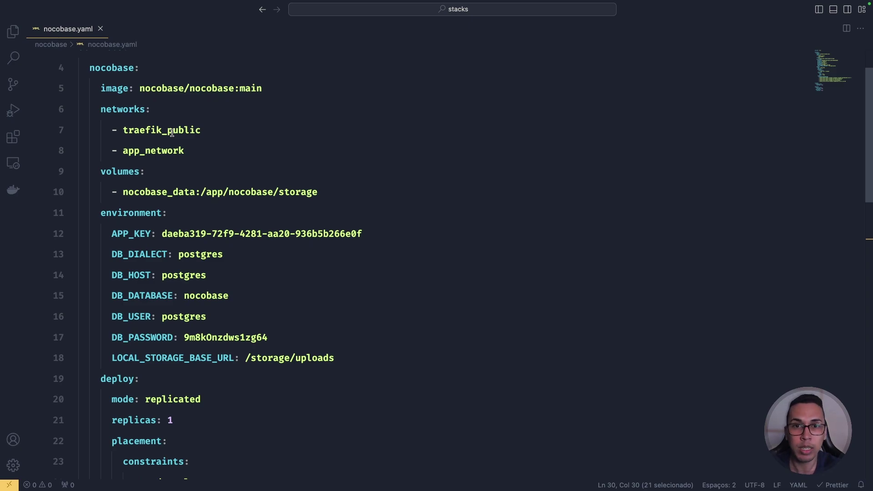
scroll(259, 130, down, 9)
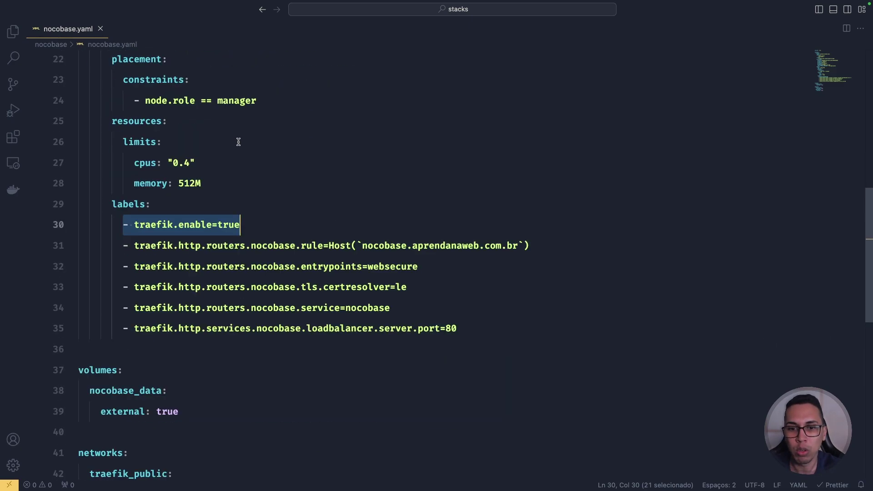
drag(361, 245, 518, 245)
drag(445, 328, 461, 324)
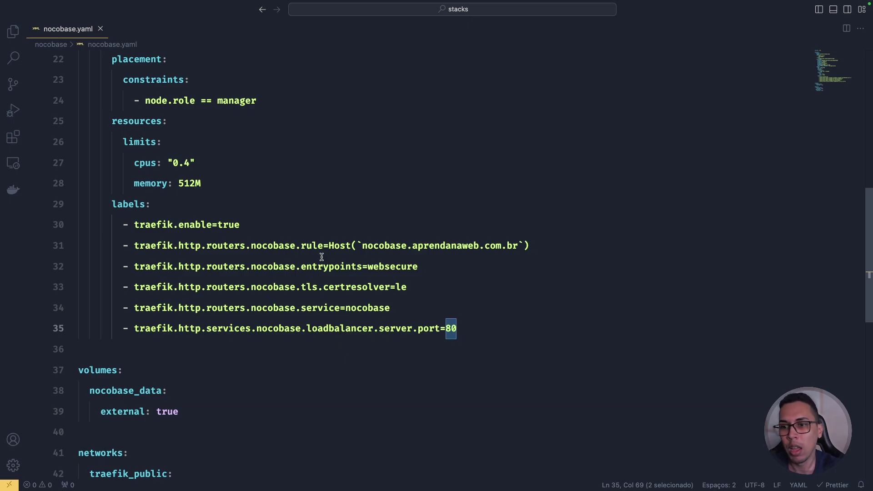
Step: Highlight the volumes section with the external nocobase_data volume
scroll(288, 219, down, 5)
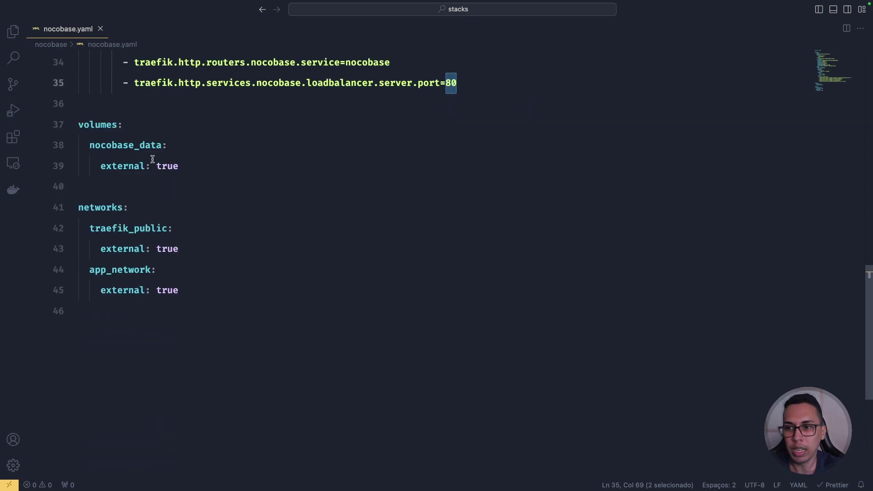
click(102, 126)
double_click(102, 127)
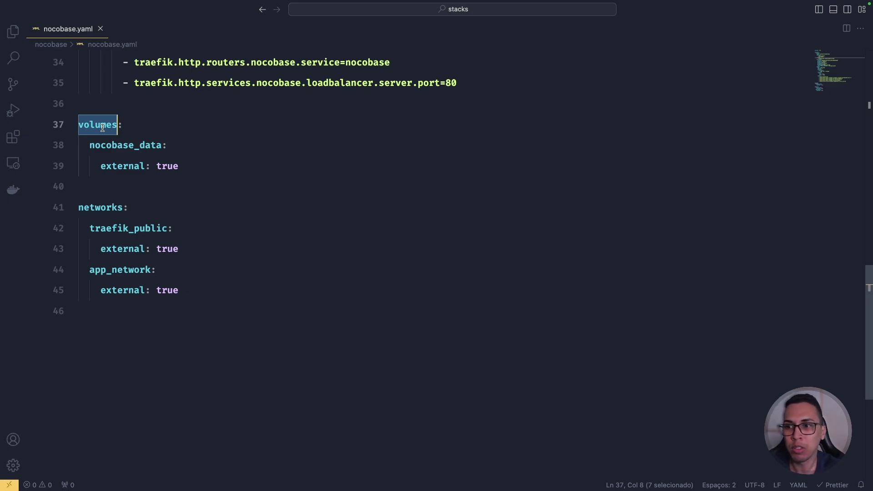
click(107, 145)
double_click(106, 145)
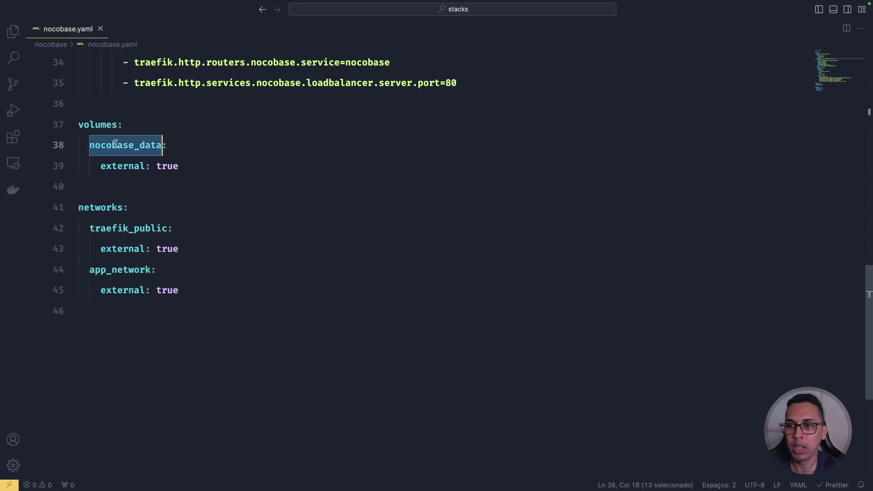
double_click(126, 166)
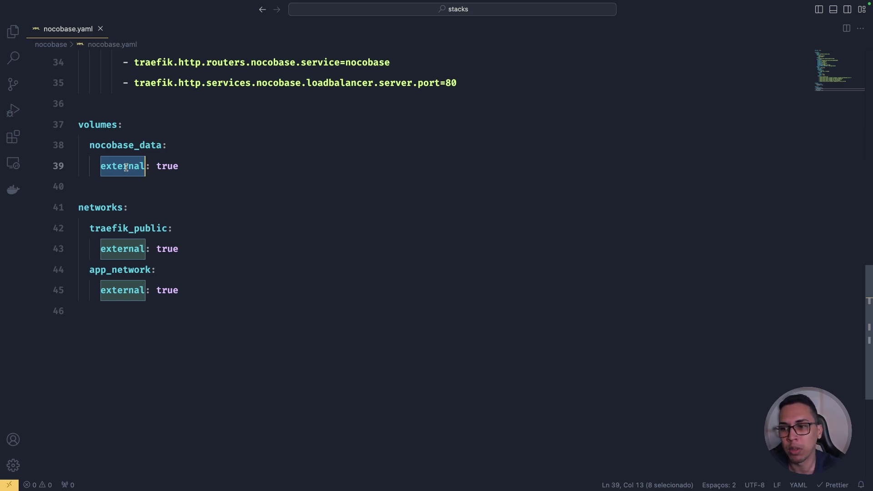
Step: Highlight the networks section: external traefik_public and app_network
double_click(112, 205)
double_click(142, 228)
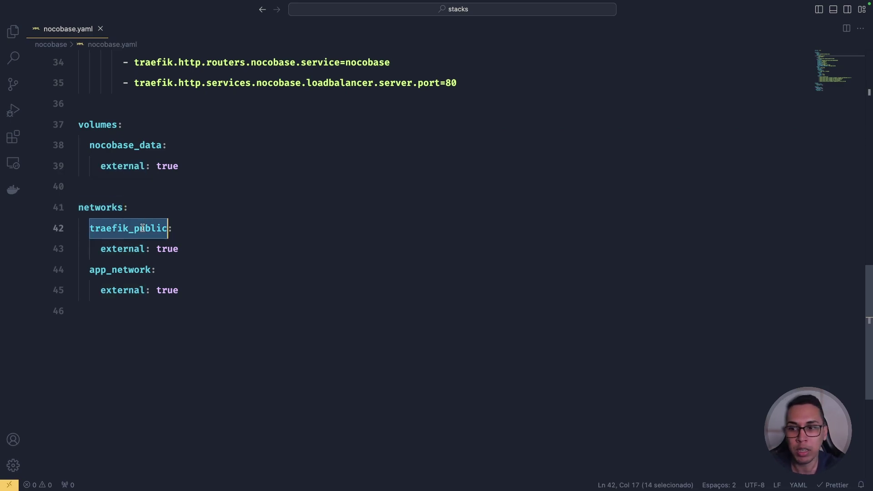
double_click(120, 150)
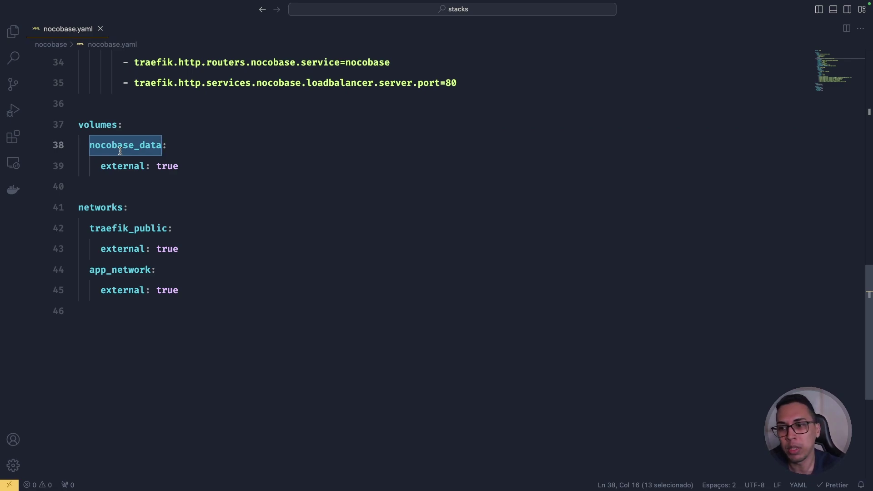
double_click(122, 225)
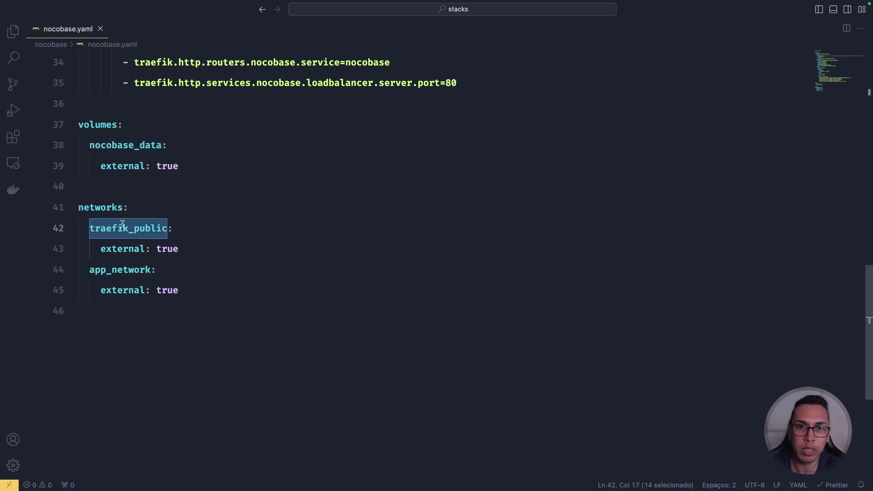
double_click(121, 270)
double_click(122, 248)
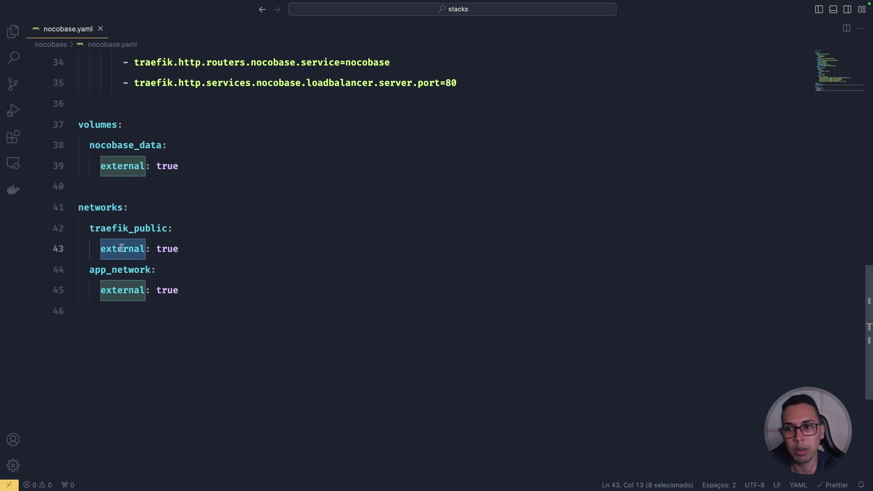
scroll(230, 225, up, 10)
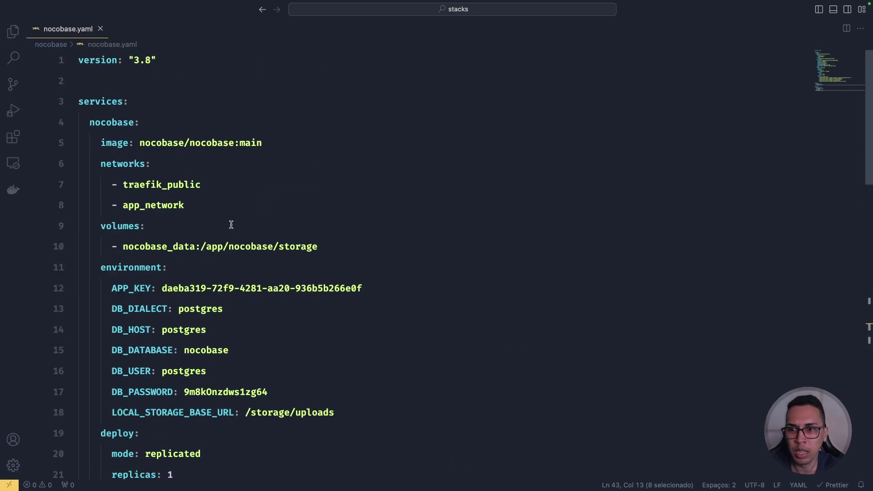
Step: Scroll down through the rest of nocobase.yaml
scroll(231, 224, down, 1)
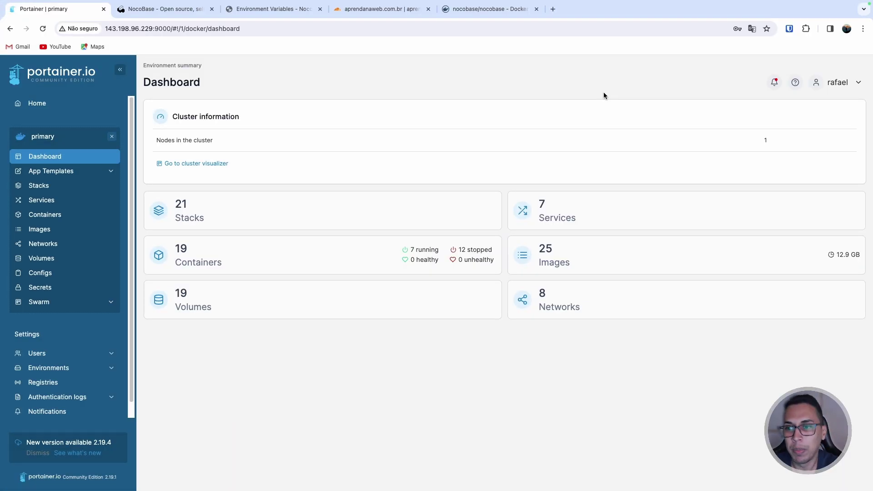
Step: Open the postgres stack from page 2 of Stacks and launch its running task's Exec Console
click(38, 185)
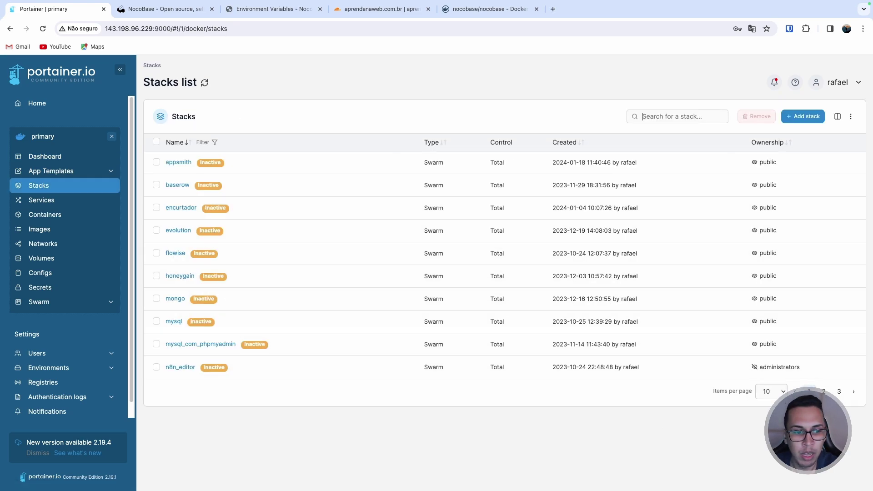
click(823, 392)
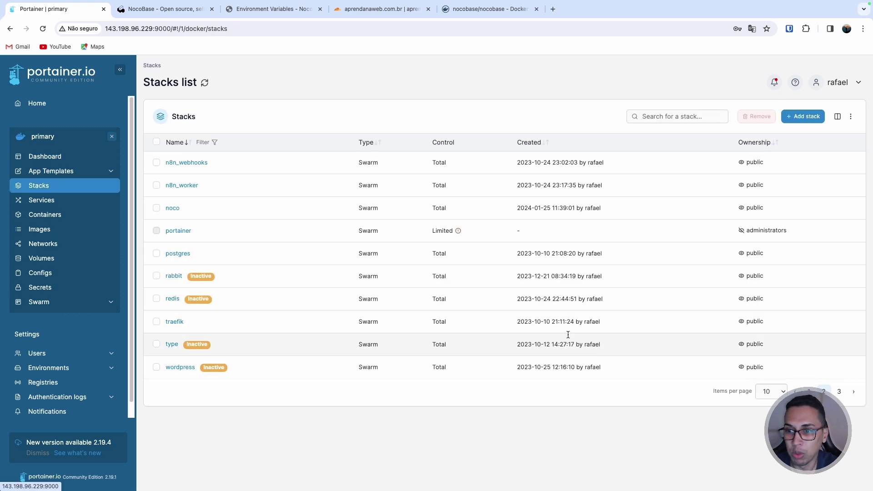
click(177, 254)
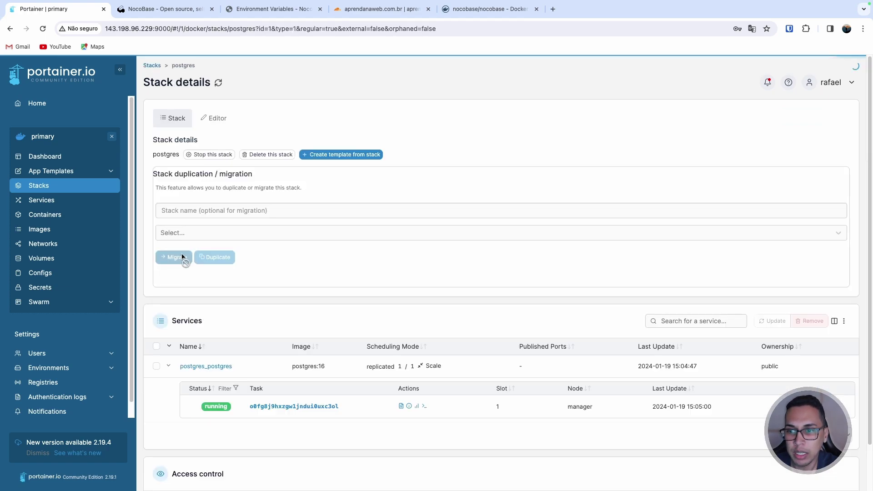
scroll(235, 294, down, 2)
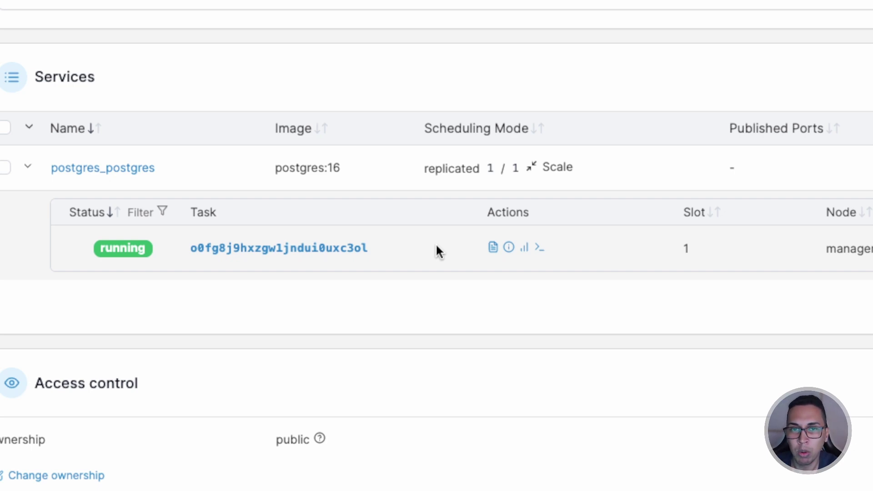
click(539, 249)
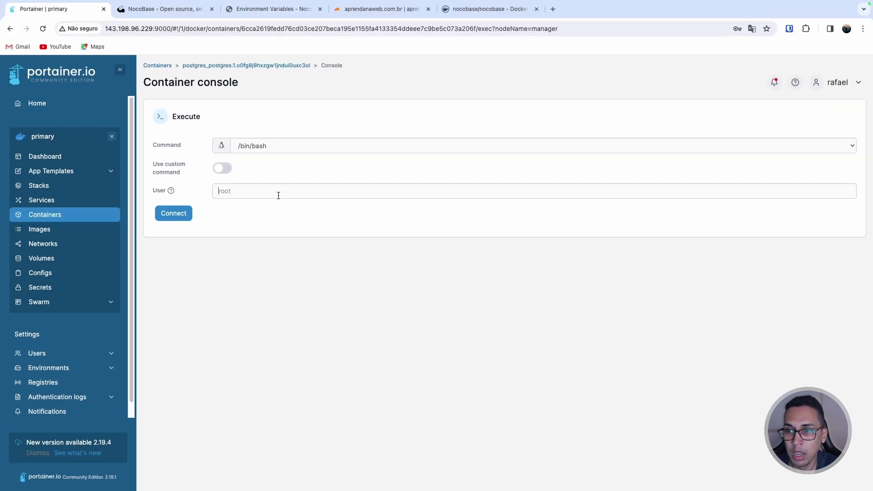
Step: Connect to the postgres container's console as user postgres and launch psql
click(278, 196)
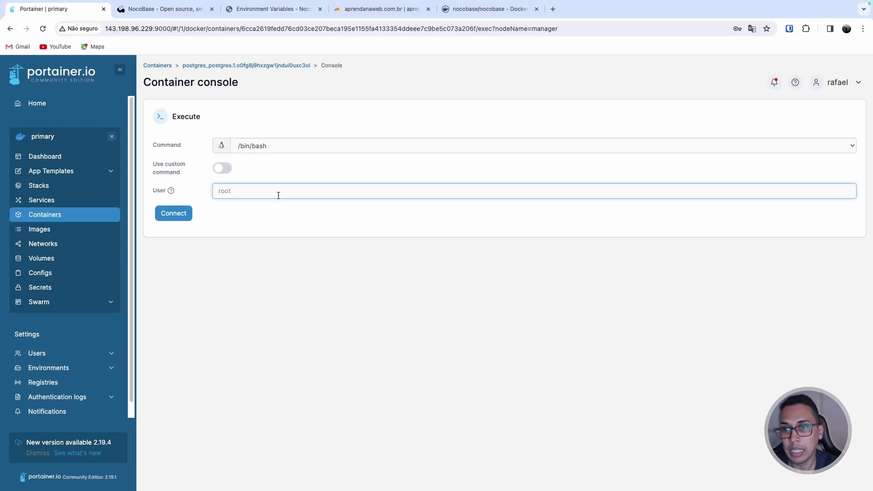
text(postgres)
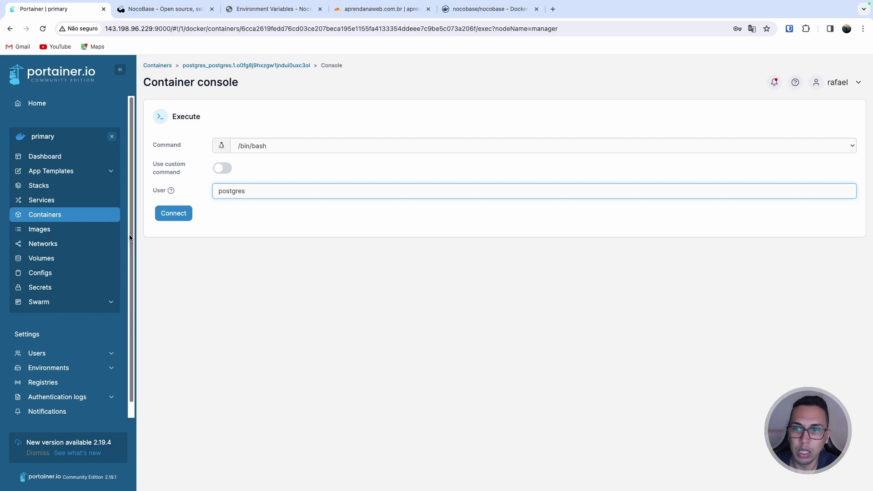
click(177, 218)
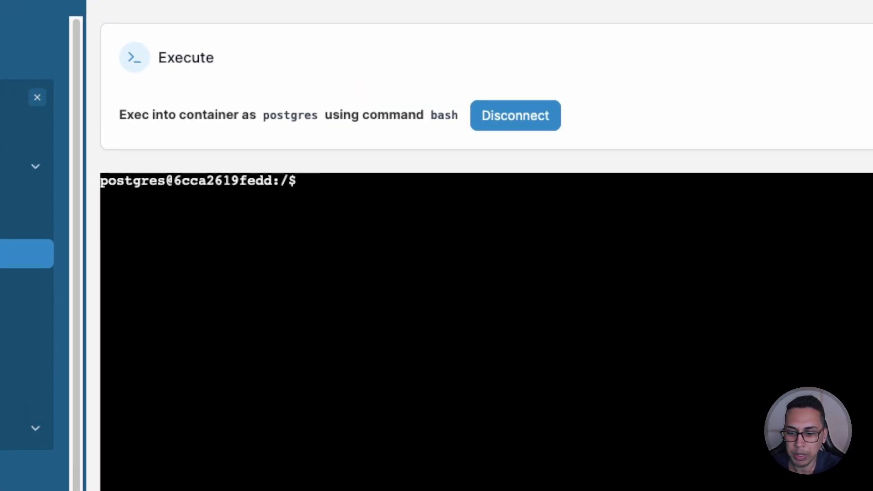
text(psql)
key(Return)
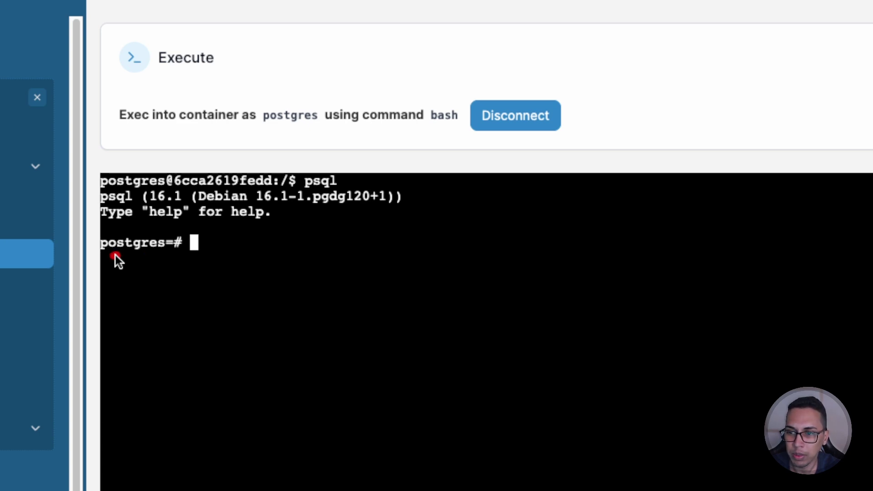
drag(112, 256, 168, 256)
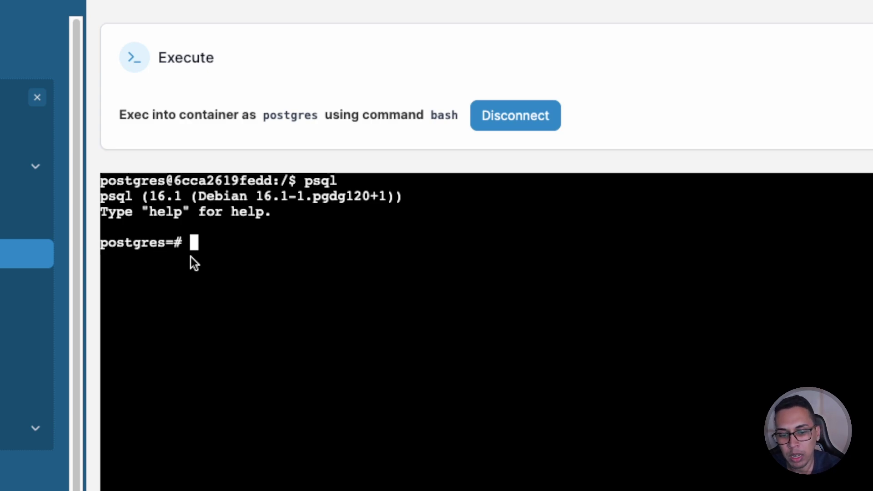
Step: List the existing databases, then run CREATE DATABASE nocobase;
text(\l)
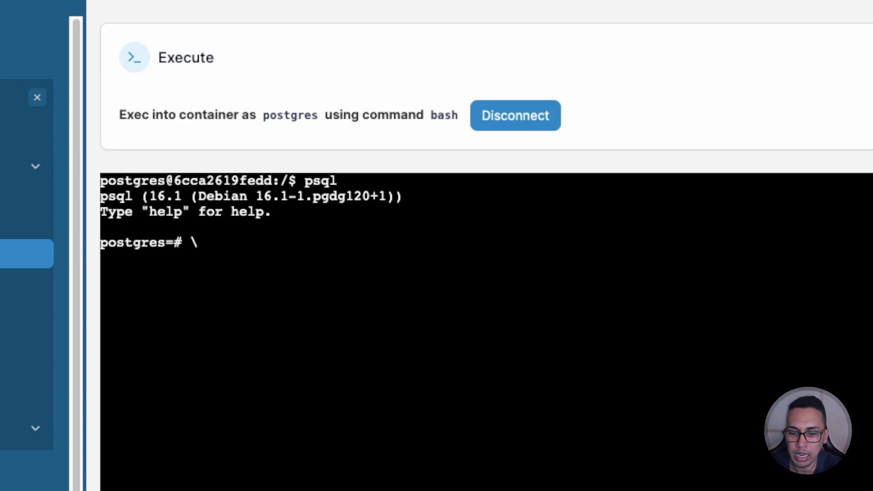
key(Return)
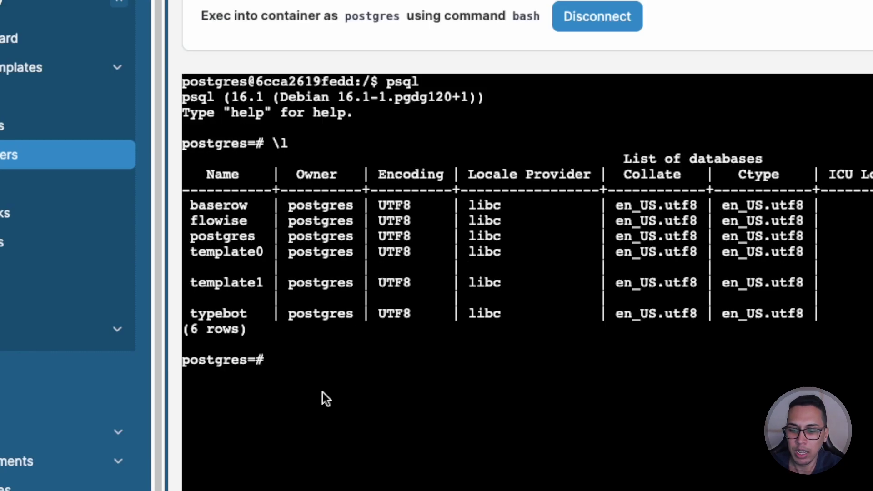
text(CREAT)
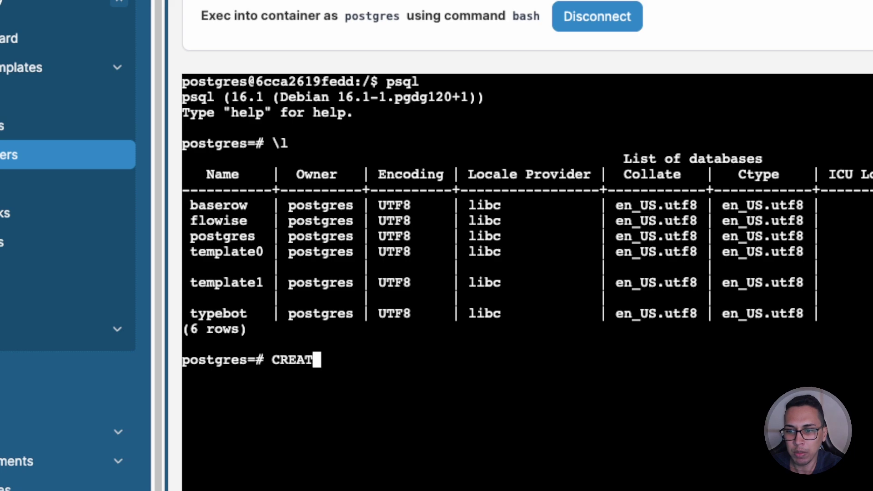
text(E DA)
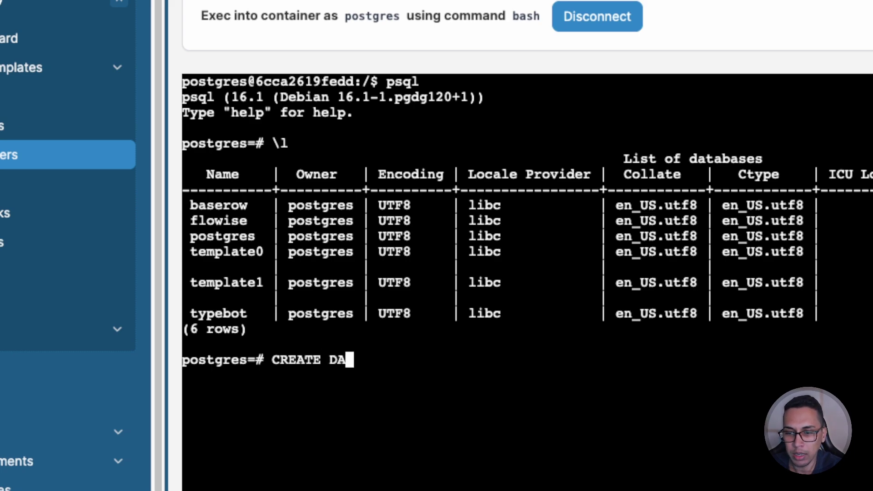
text(TABASE)
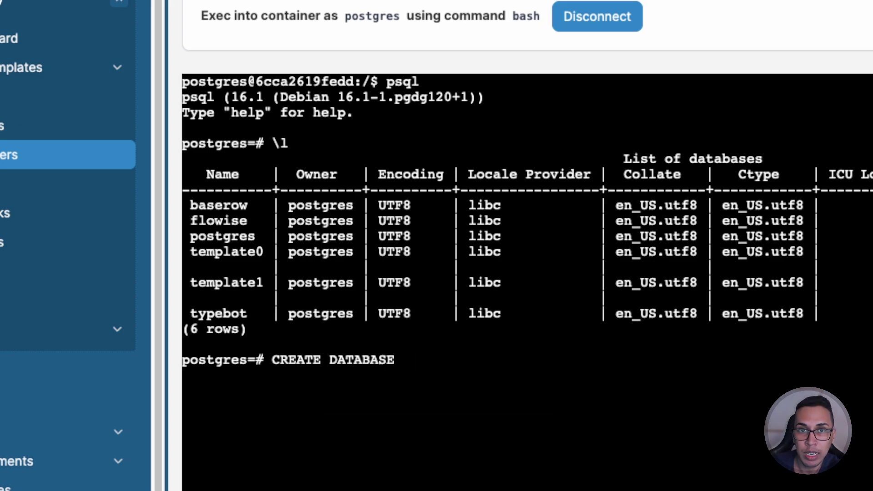
text(nocas)
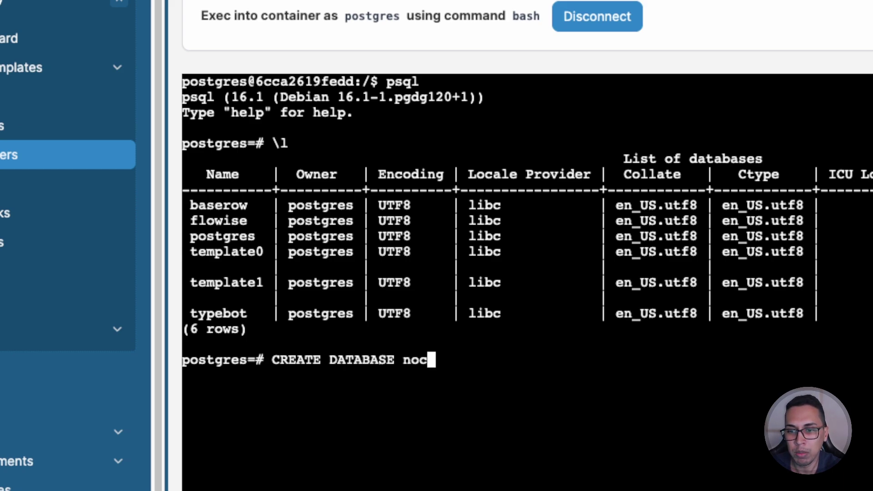
key(BackSpace)
key(BackSpace)
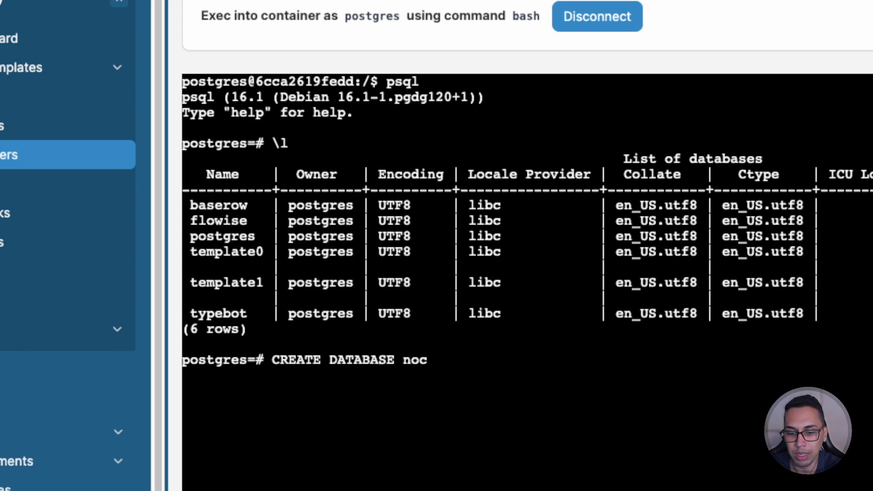
text(obase;)
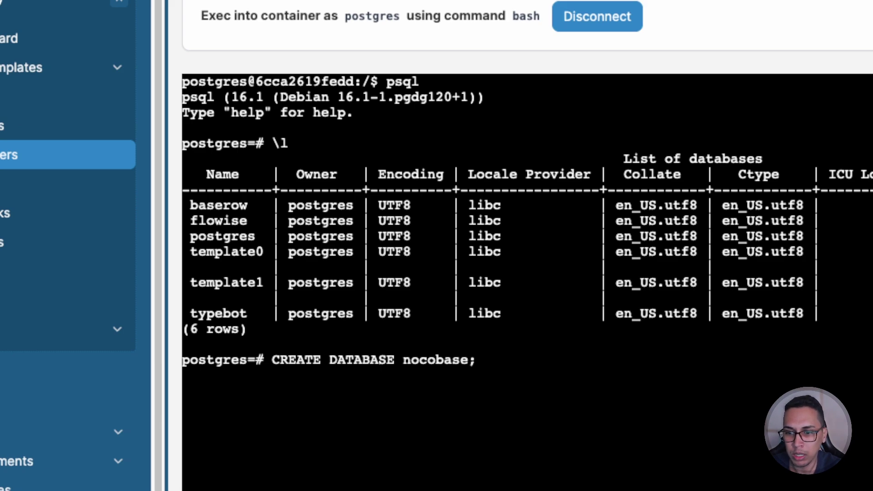
key(Return)
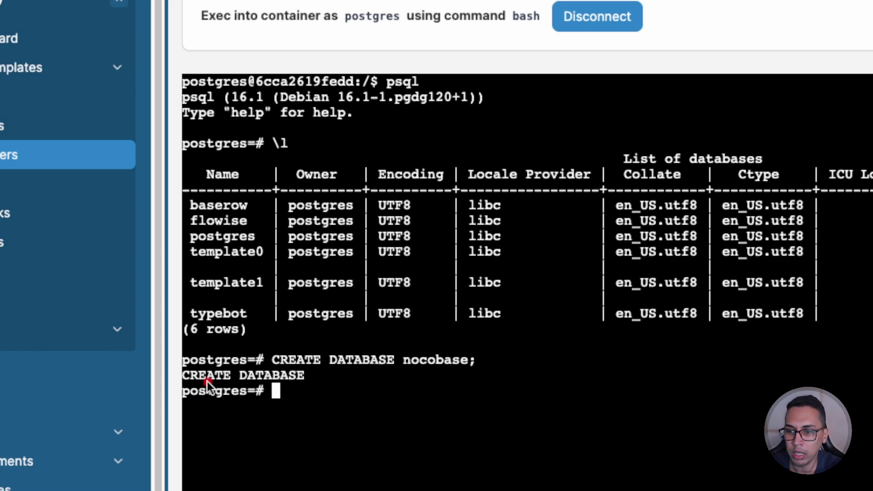
Step: Run \l again to confirm the nocobase database now appears in the list
drag(207, 384, 291, 383)
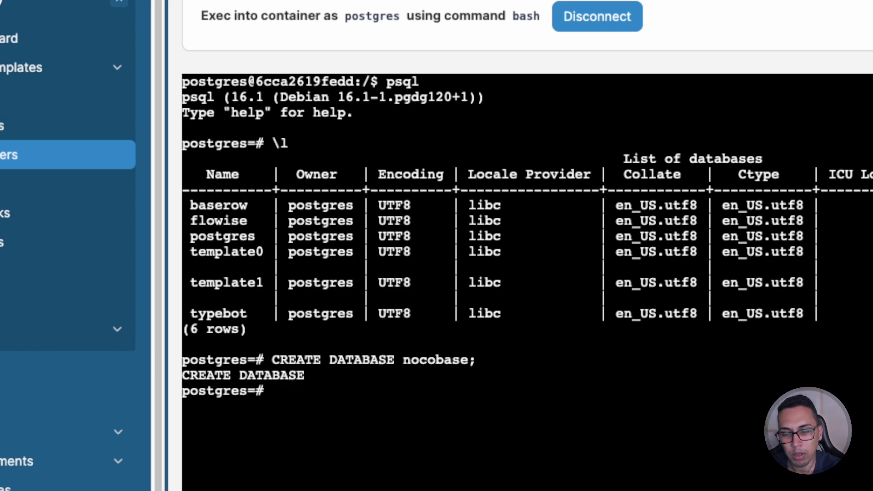
text(\l)
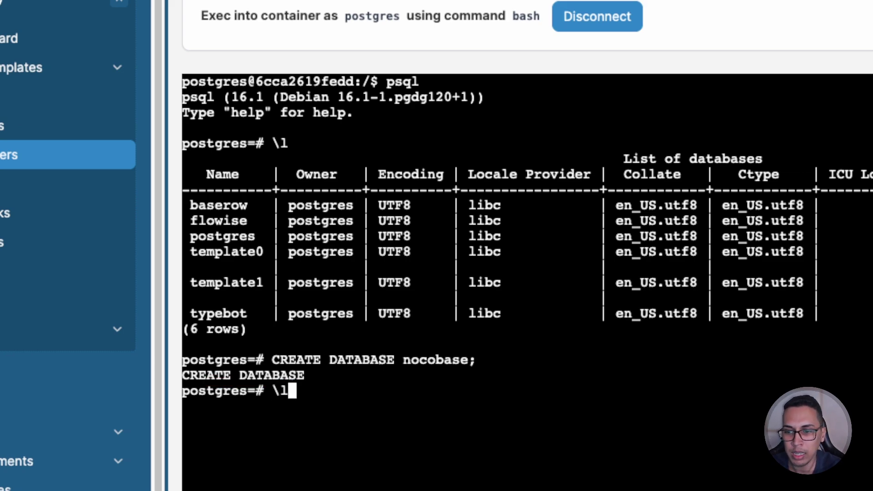
key(Return)
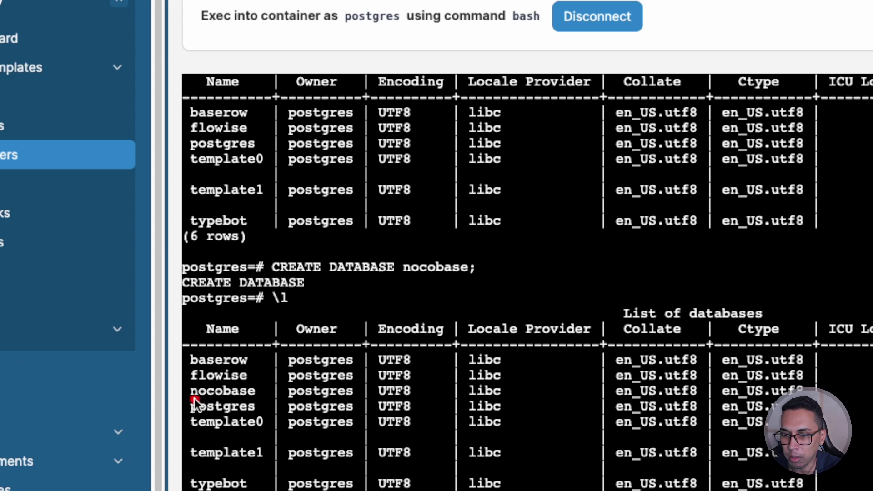
mouse_move(234, 400)
mouse_down()
mouse_move(254, 400)
mouse_move(257, 384)
mouse_move(179, 383)
mouse_up()
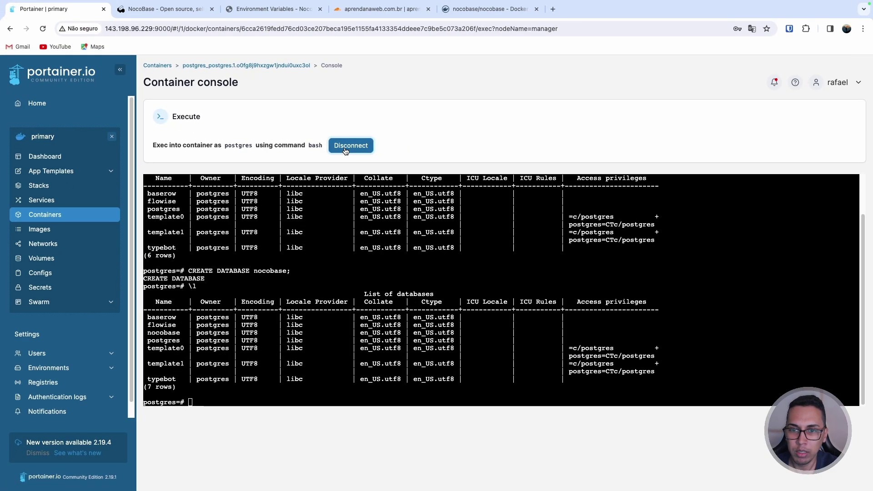
Step: Disconnect the console, go to Stacks, and open Cloudflare's DNS records for aprendanaweb.com.br
click(597, 17)
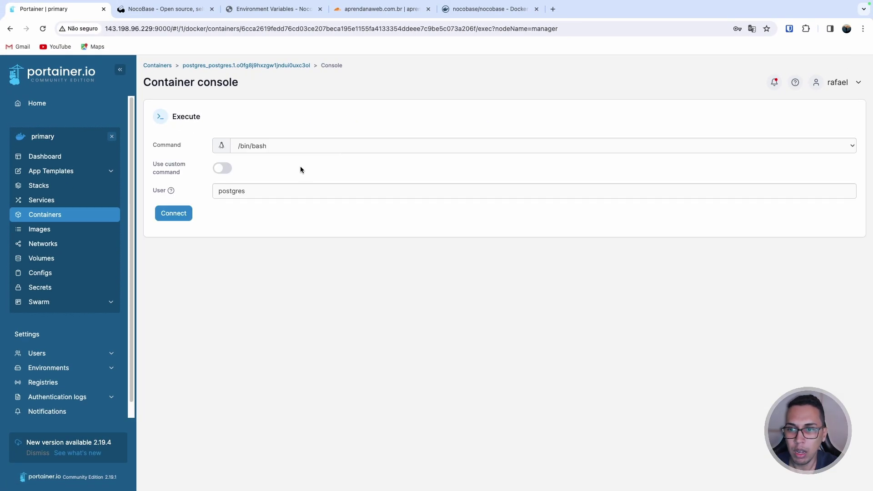
click(63, 186)
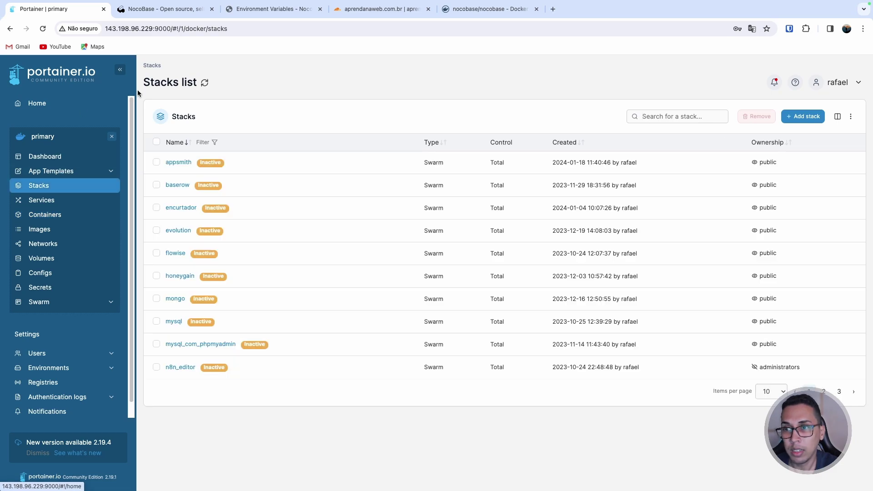
click(347, 13)
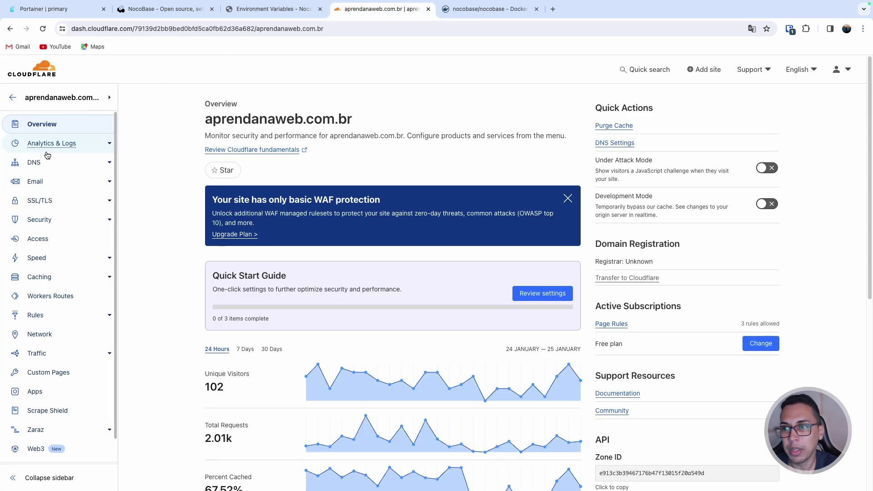
click(39, 166)
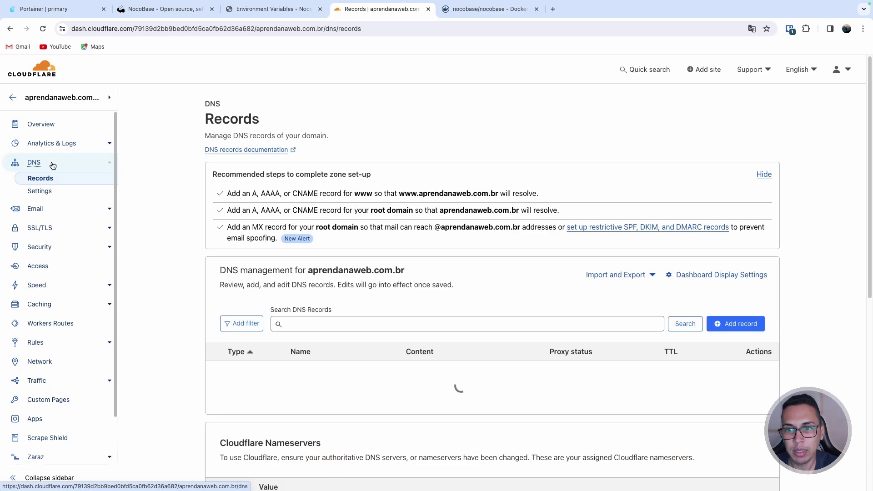
scroll(286, 217, down, 1)
scroll(286, 220, down, 1)
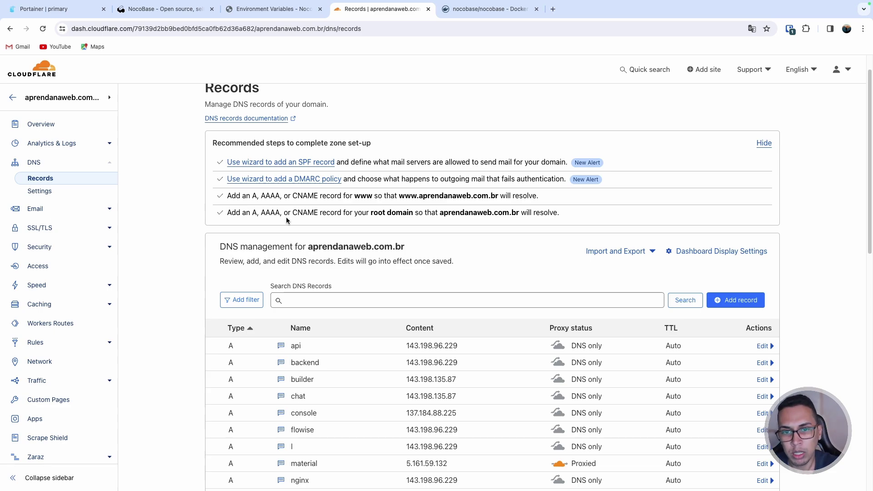
Step: Check the nocobase subdomain in nocobase.yaml's Host rule, then return to the DNS records
key(ctrl+Right)
scroll(291, 220, down, 10)
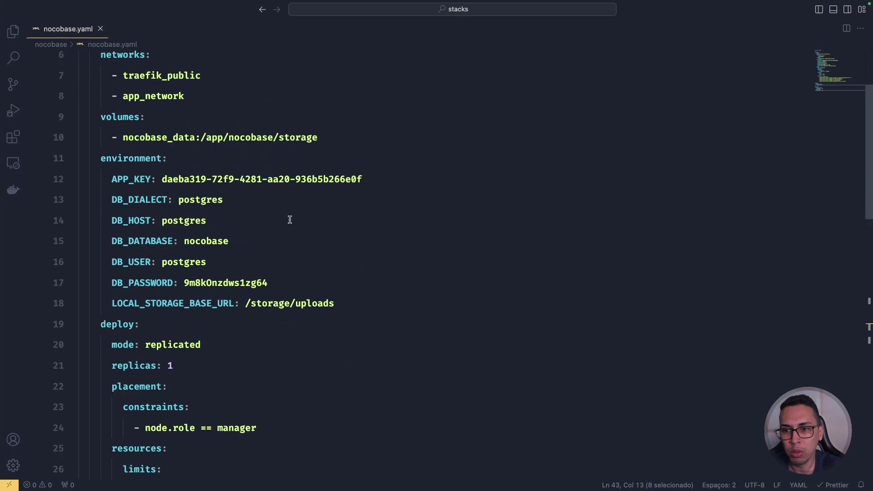
double_click(389, 273)
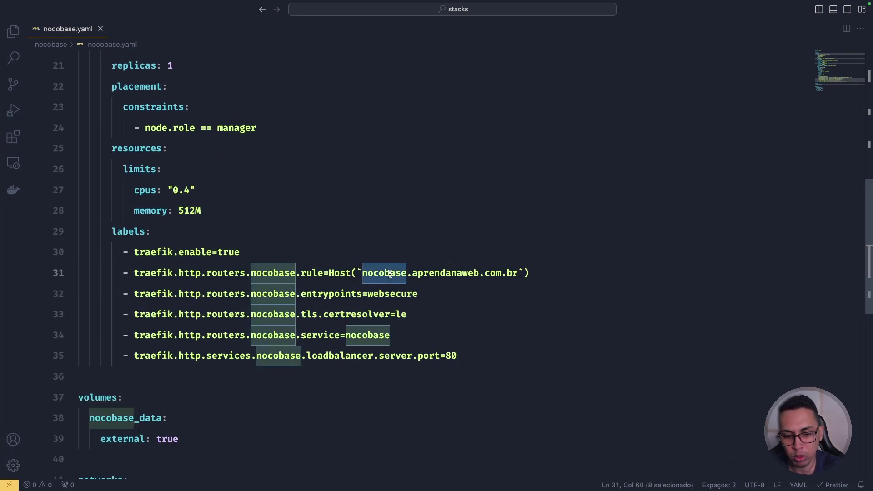
key(ctrl+Left)
scroll(504, 249, down, 2)
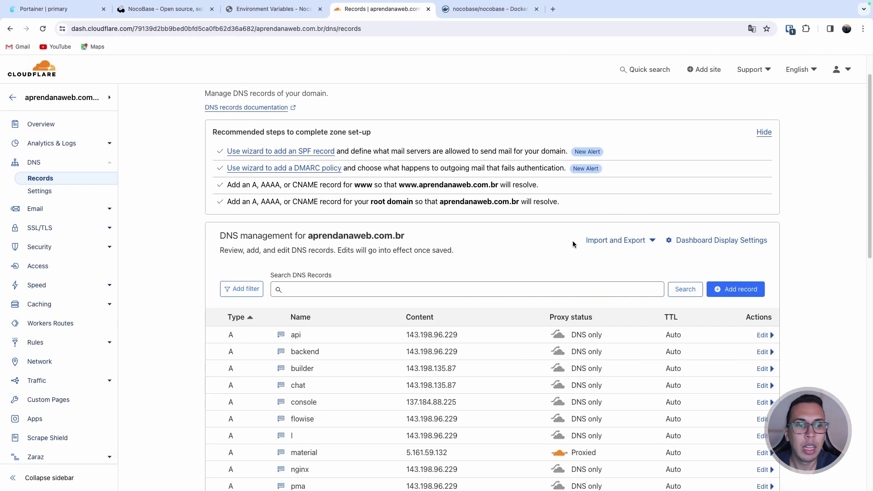
Step: Add a new A record named nocobase pointing to 143.198.96.229
click(732, 209)
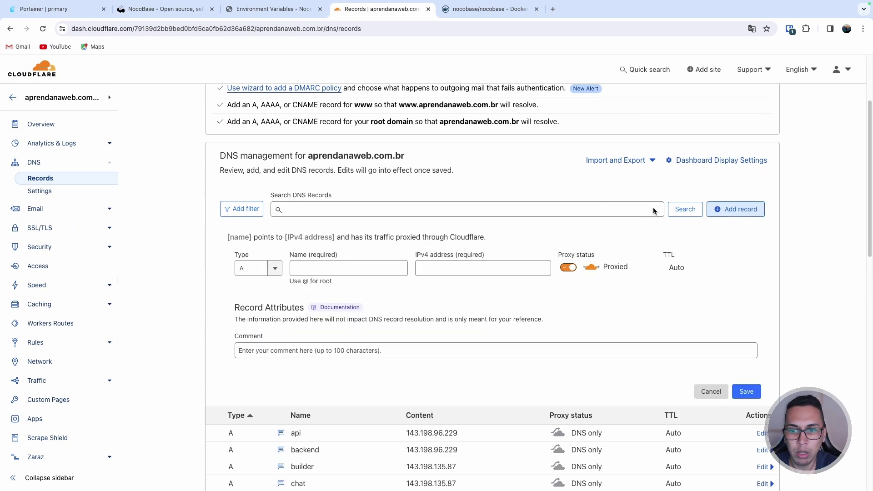
click(339, 267)
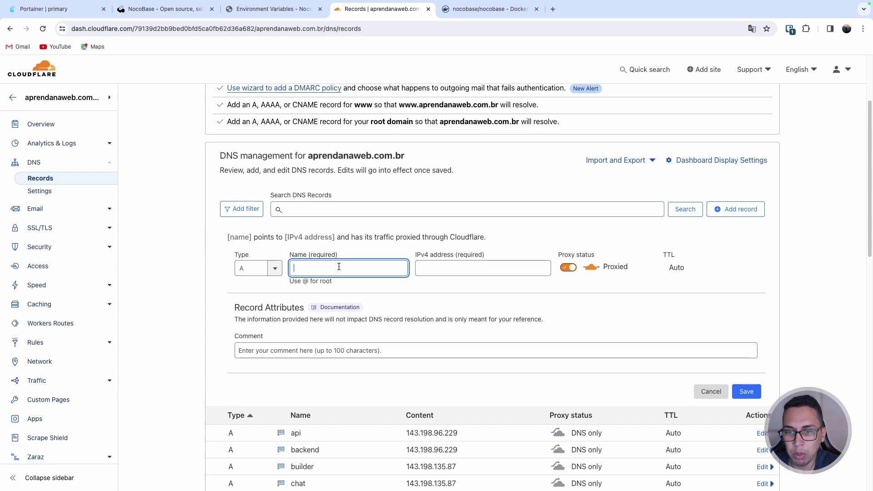
text(nocobase)
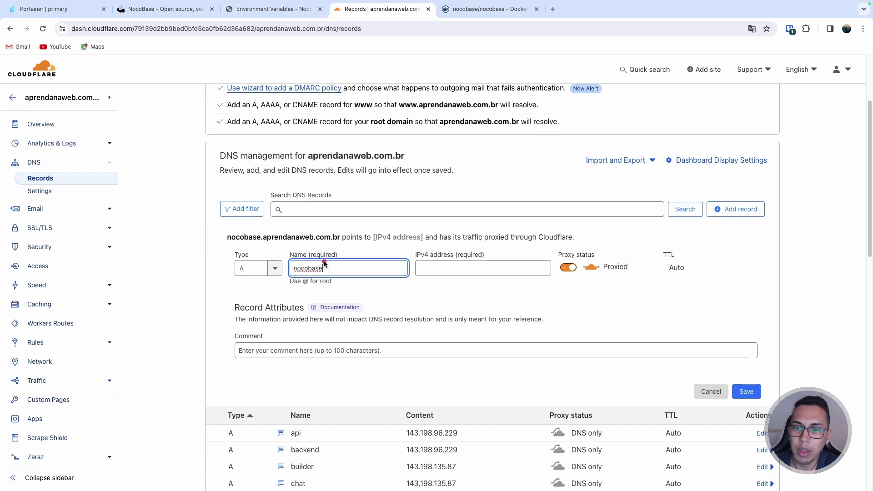
mouse_move(226, 244)
mouse_down()
mouse_move(344, 248)
mouse_move(332, 242)
mouse_move(394, 210)
mouse_move(402, 229)
mouse_move(395, 228)
mouse_move(413, 233)
mouse_move(391, 228)
mouse_up()
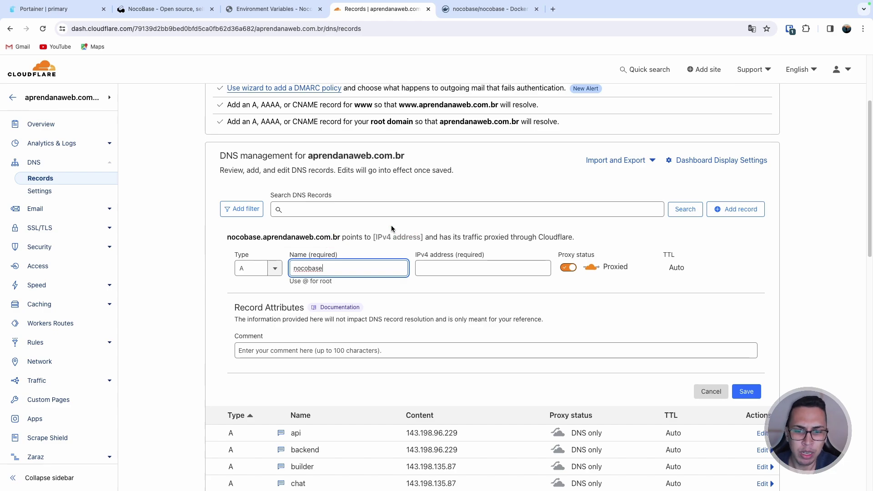
double_click(438, 432)
key(ctrl+c)
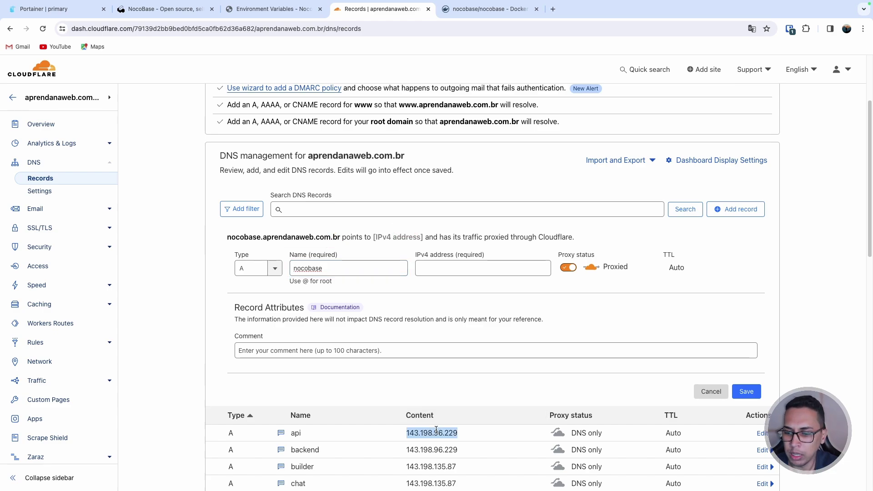
click(481, 268)
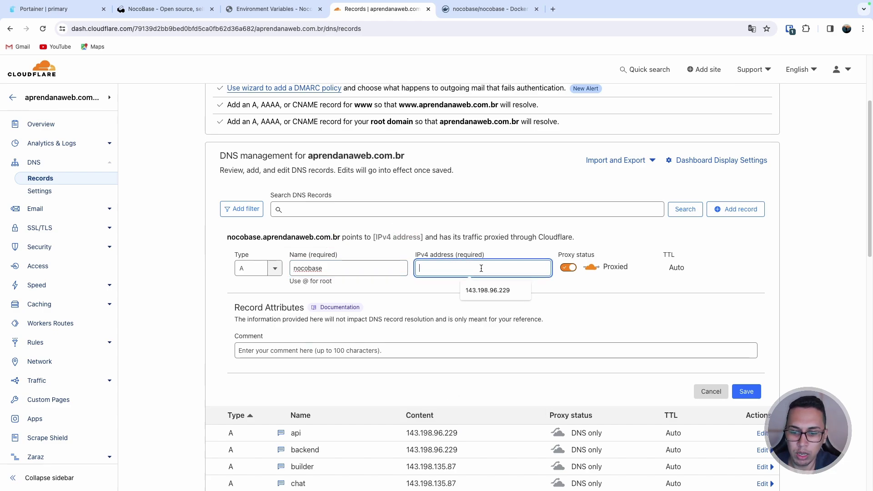
key(ctrl+v)
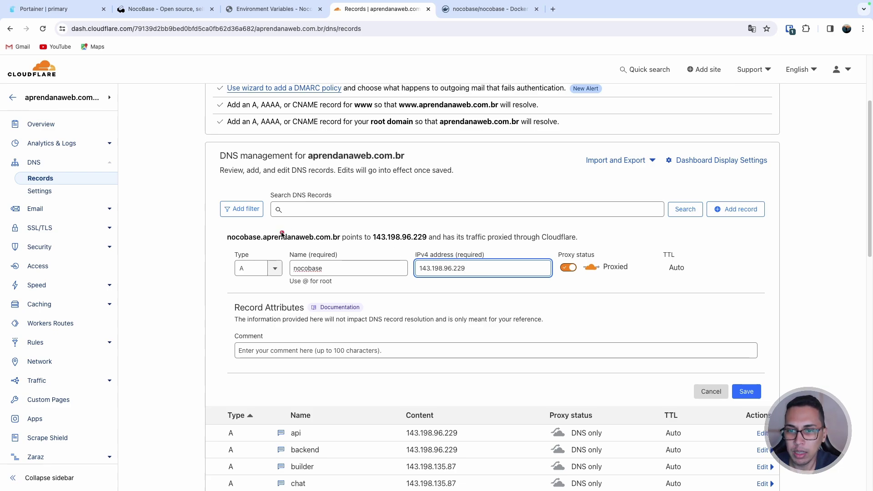
Step: Make the record DNS only with comment Deletar, save it, and return to the compose file
mouse_move(279, 232)
mouse_down()
mouse_move(409, 215)
mouse_move(420, 229)
mouse_move(410, 225)
mouse_up()
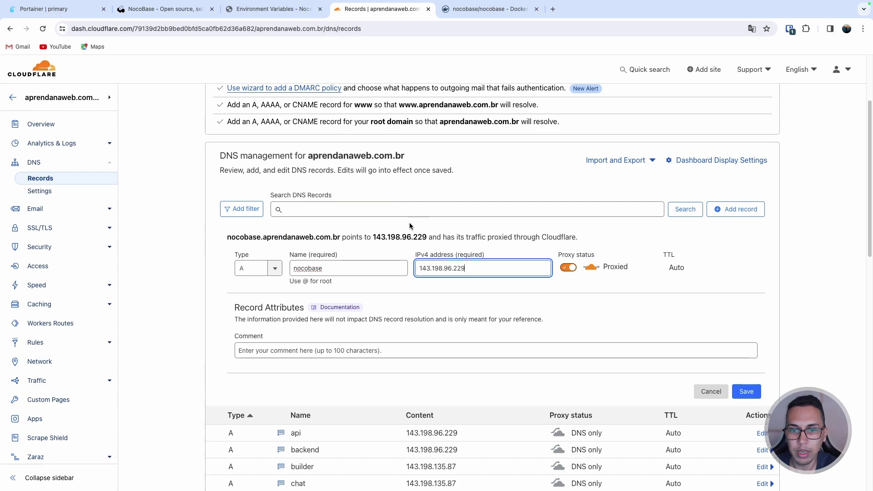
click(566, 268)
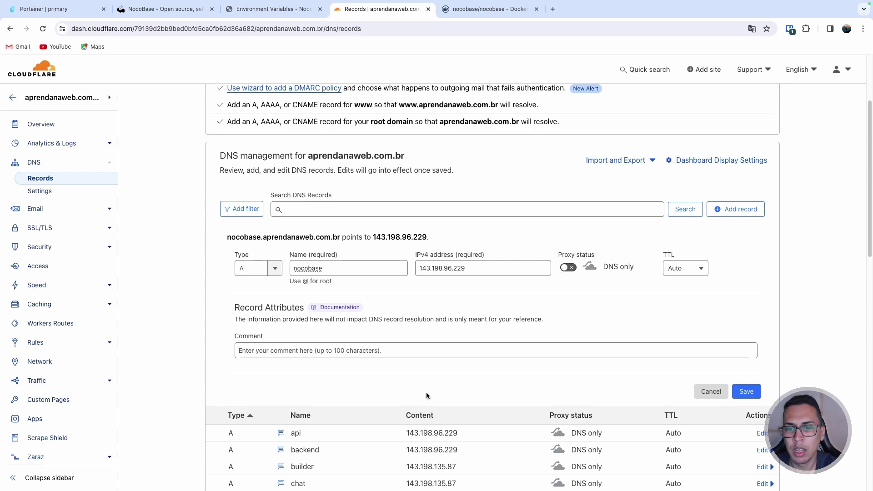
click(416, 351)
text(De)
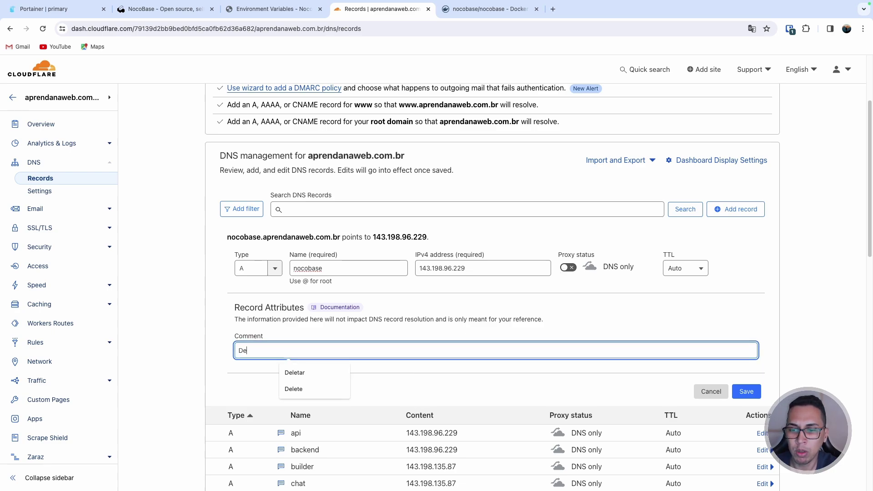
click(318, 373)
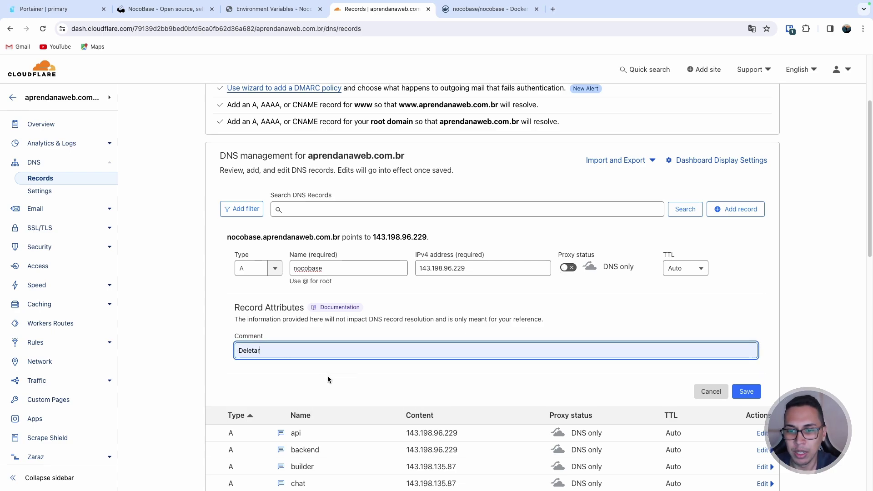
click(736, 391)
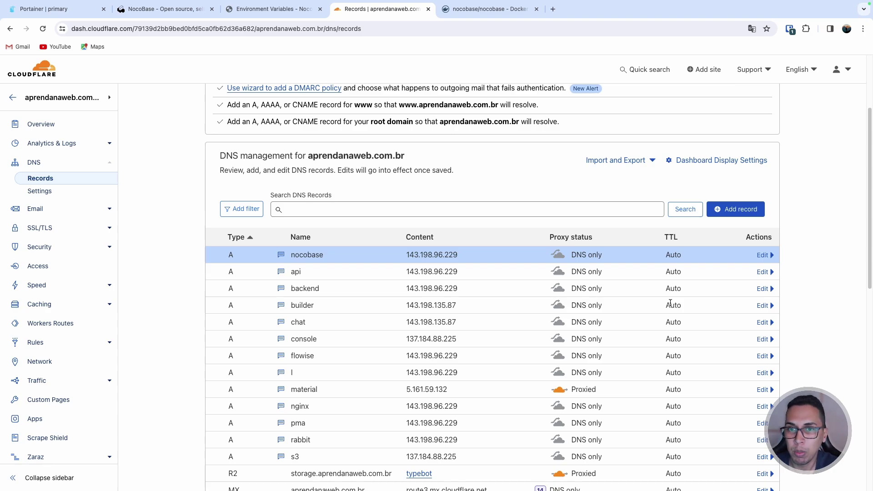
key(ctrl+Left)
key(ctrl+Left)
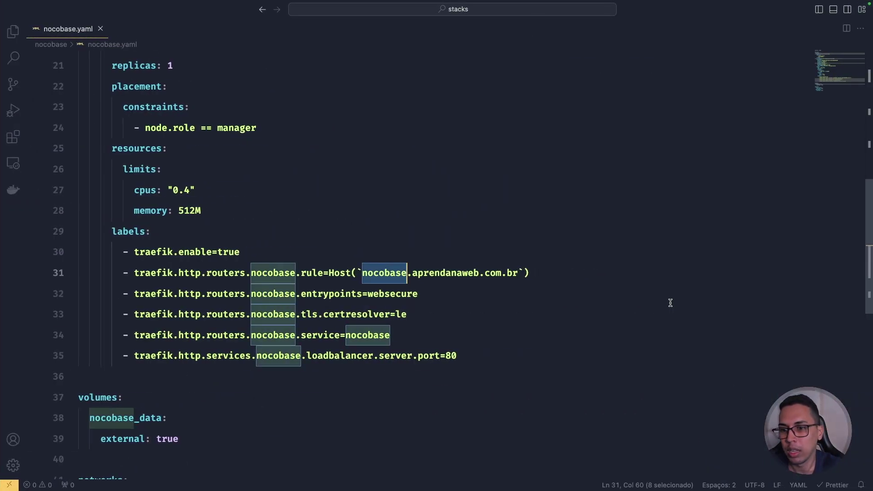
Step: Copy the entire nocobase.yaml contents and bring up Portainer's Stacks list in Chrome
click(223, 271)
key(super+a)
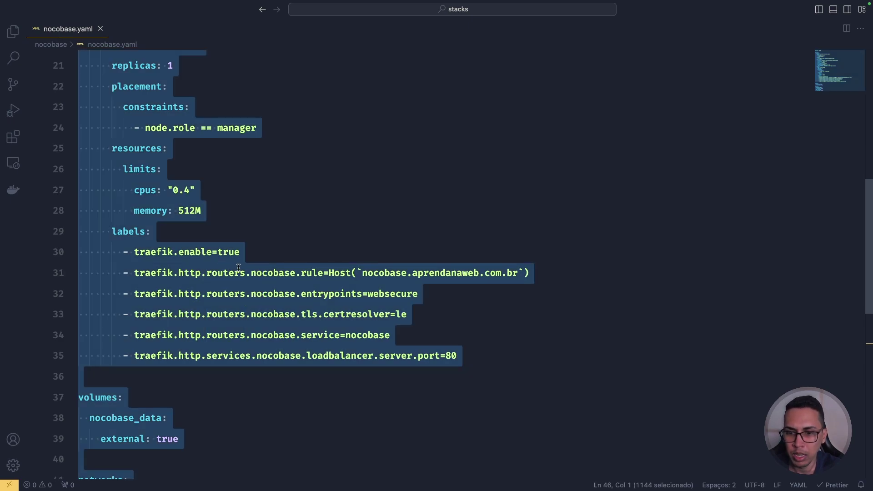
key(ctrl+Right)
key(ctrl+Right)
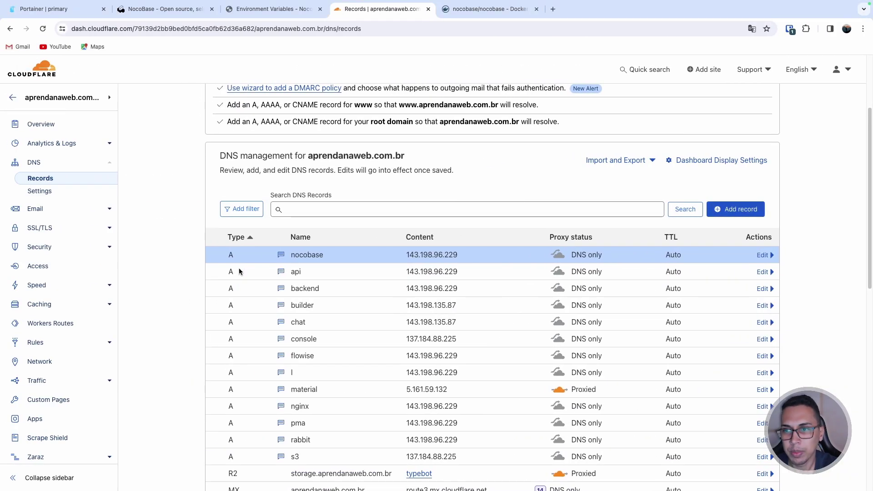
click(75, 15)
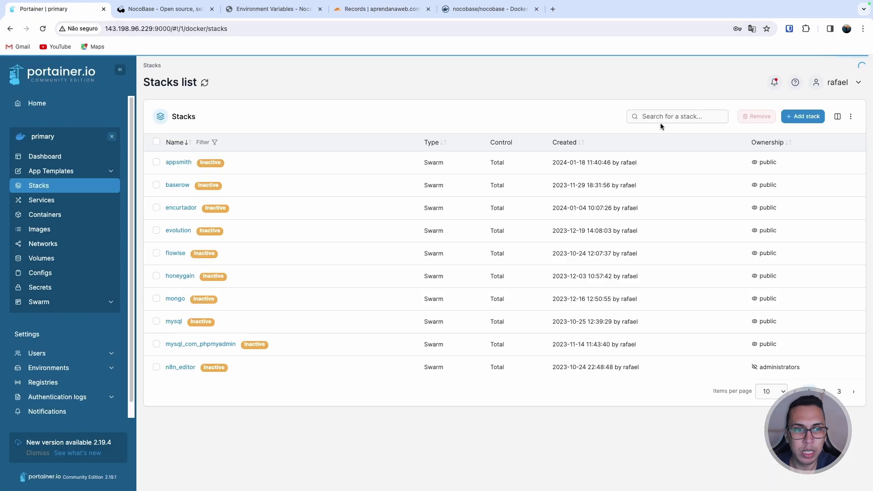
Step: Add a stack named nocobase and paste the compose file into the Web editor
click(809, 119)
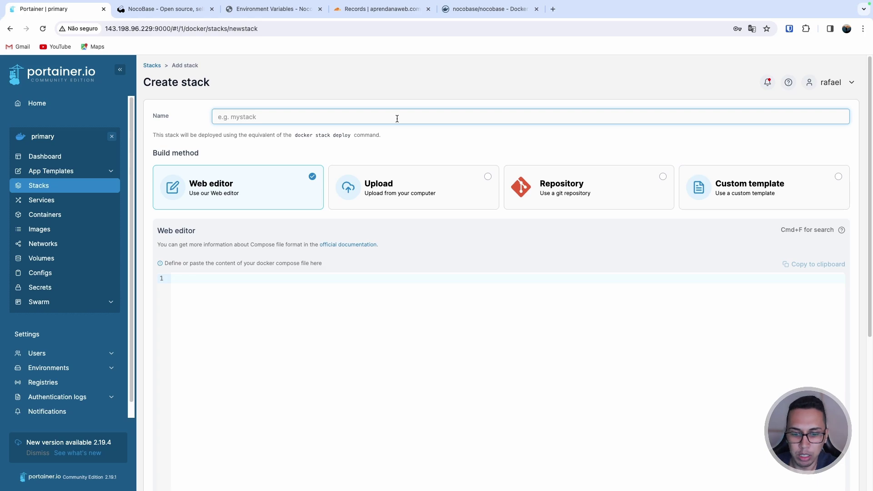
text(nocobase)
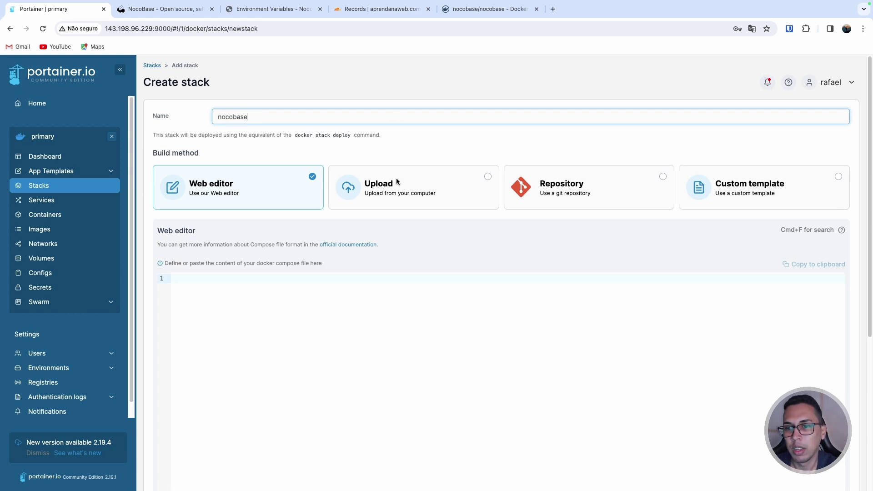
scroll(346, 237, down, 1)
click(322, 273)
key(super+v)
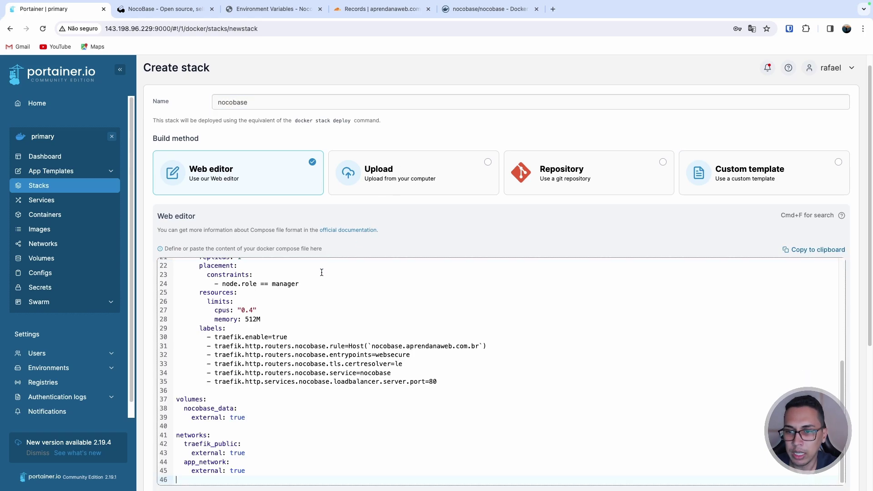
scroll(339, 252, down, 3)
scroll(338, 259, up, 5)
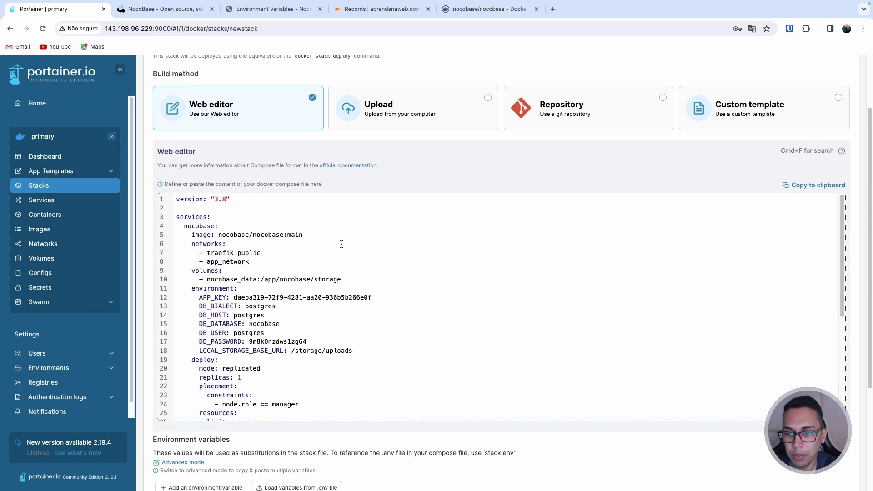
drag(222, 235, 318, 233)
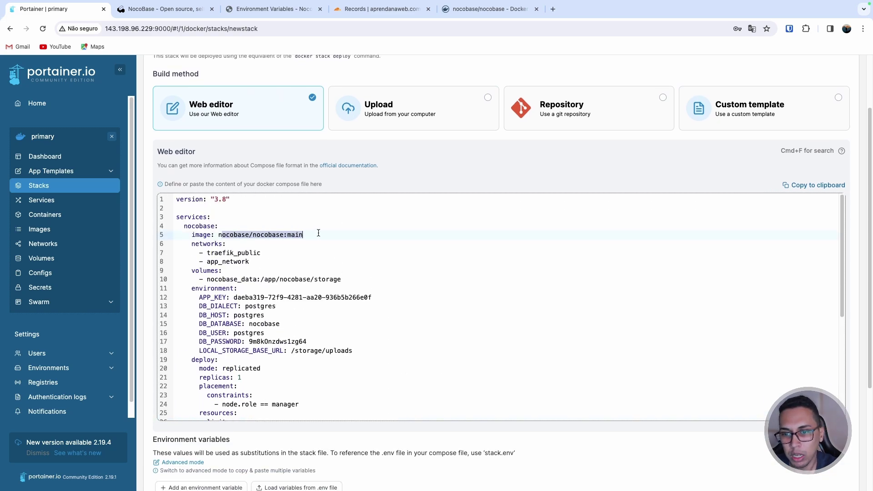
Step: Disable access control for the nocobase stack and deploy it
scroll(346, 255, down, 5)
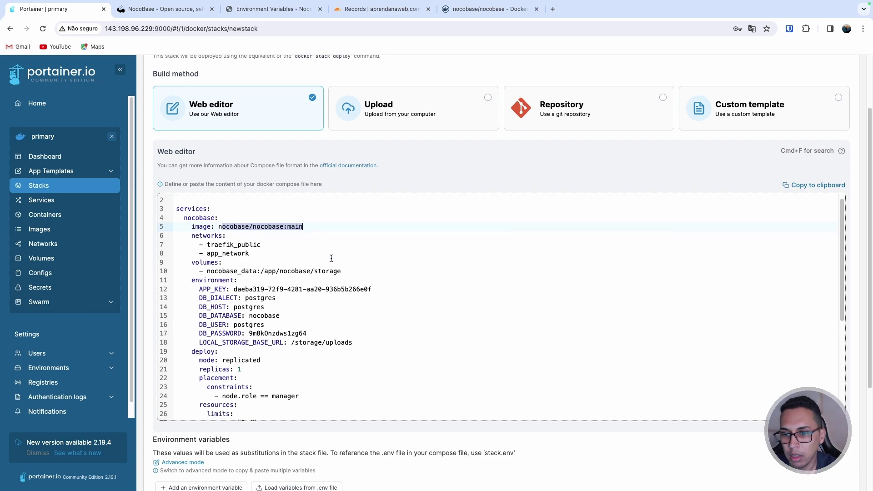
scroll(407, 287, down, 2)
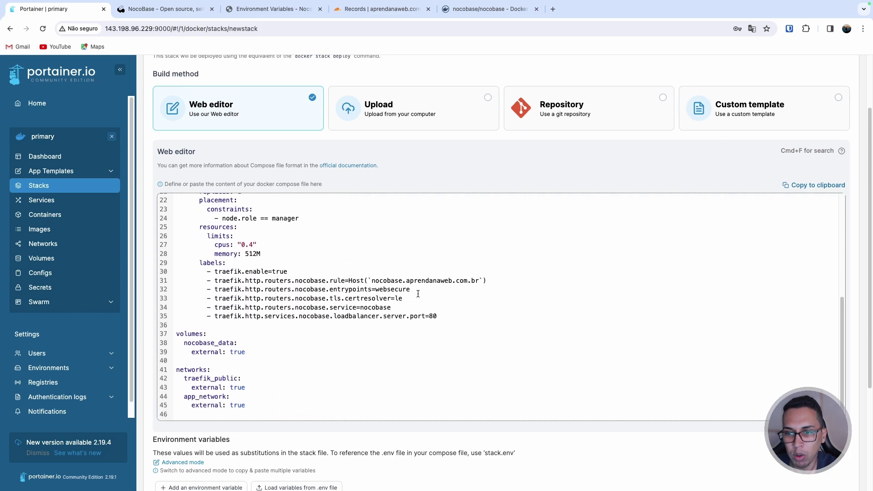
scroll(520, 415, down, 1)
scroll(597, 436, down, 5)
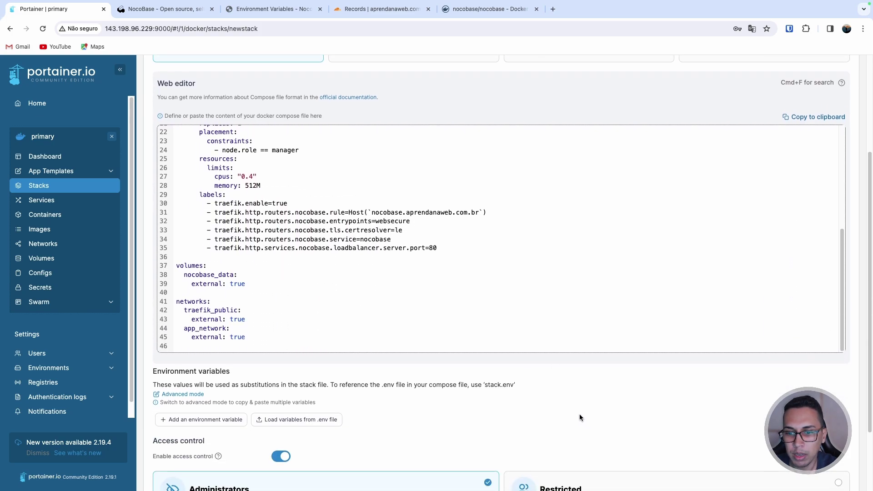
click(280, 369)
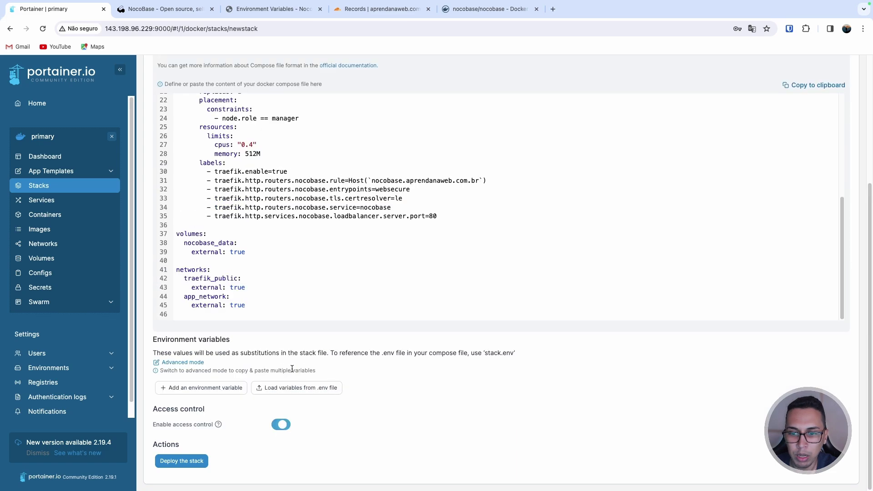
click(184, 461)
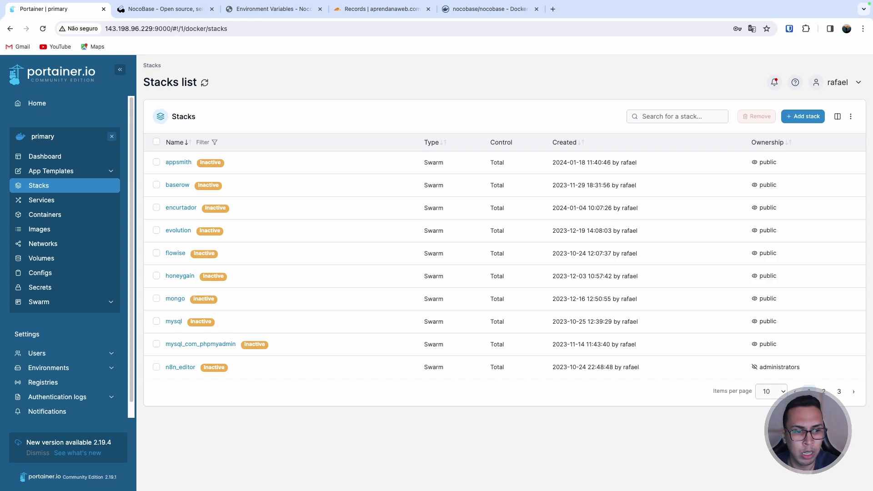
Step: Stop the old noco stack from its details page on stacks page 2
click(823, 391)
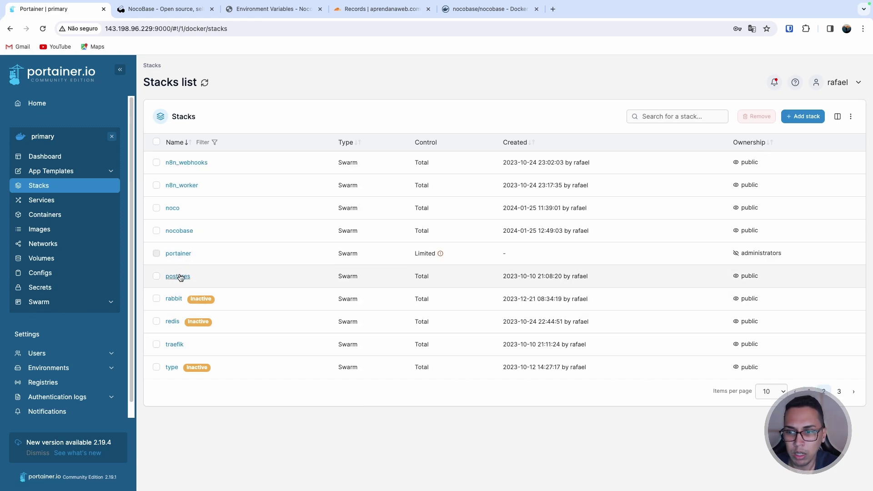
click(174, 209)
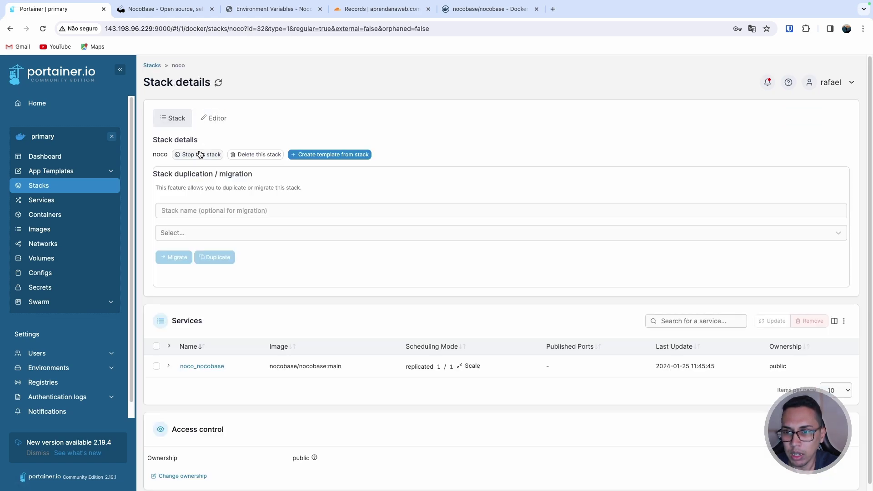
click(200, 154)
click(476, 298)
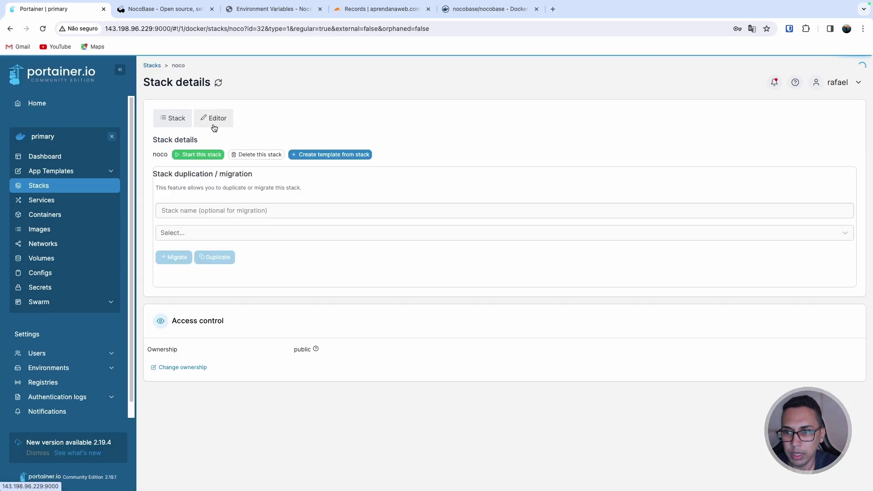
Step: Open the new nocobase stack's details from page 2 of the Stacks list
click(95, 188)
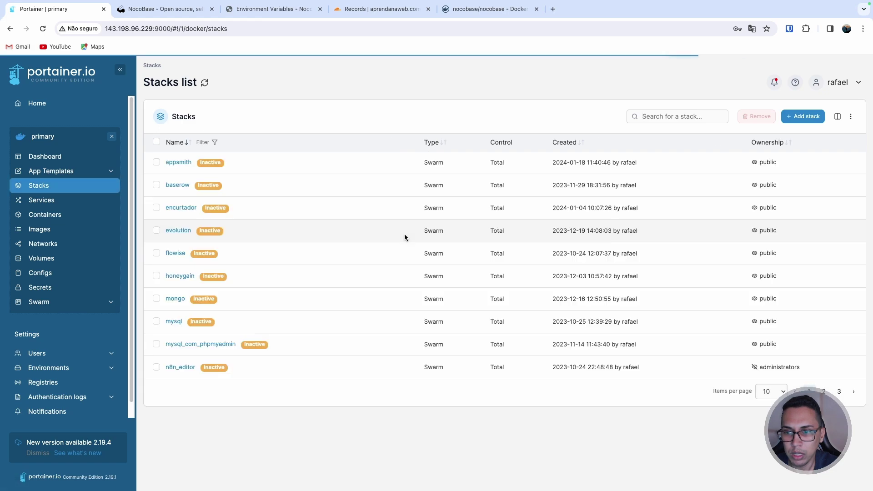
click(828, 393)
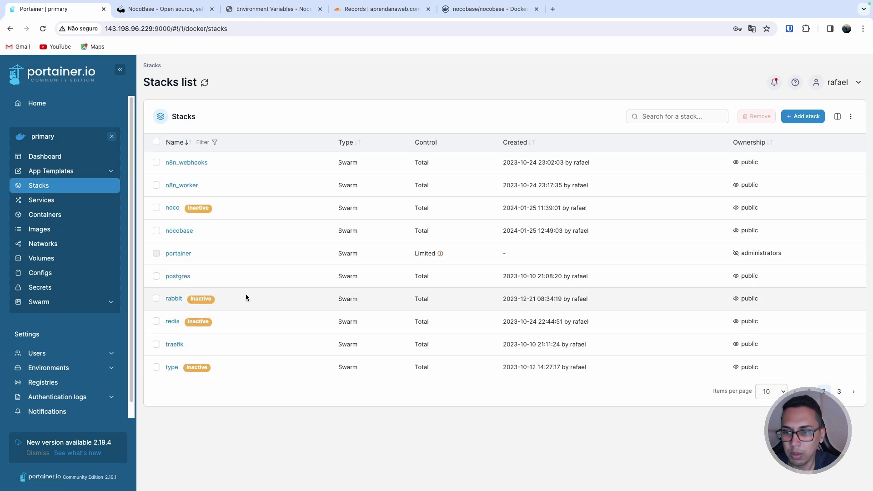
click(179, 231)
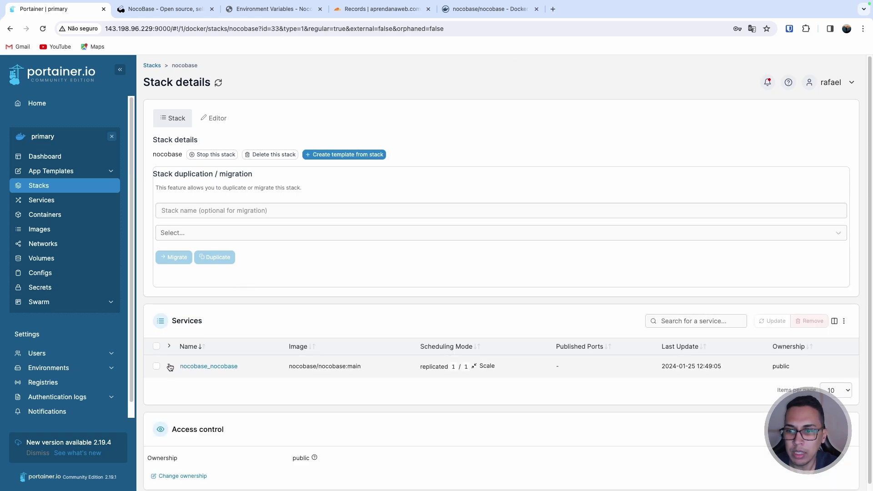
Step: Expand the nocobase_nocobase service and view its running task's startup logs
click(168, 365)
scroll(272, 353, down, 1)
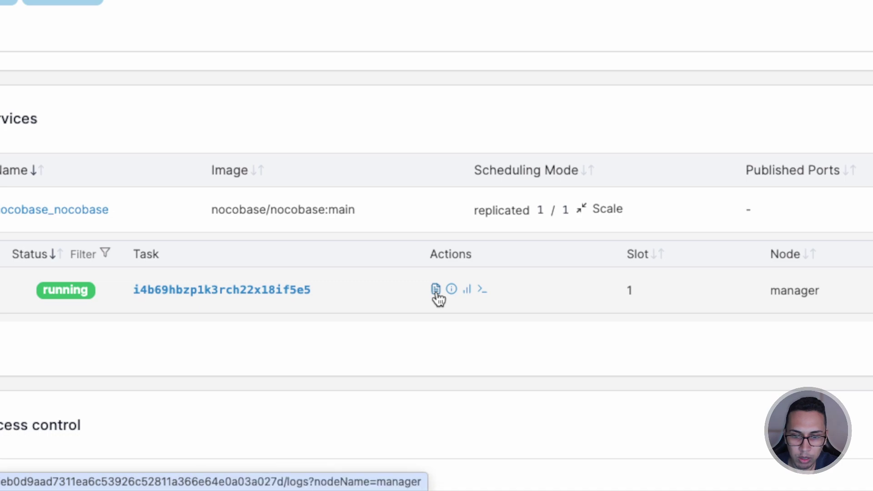
click(436, 292)
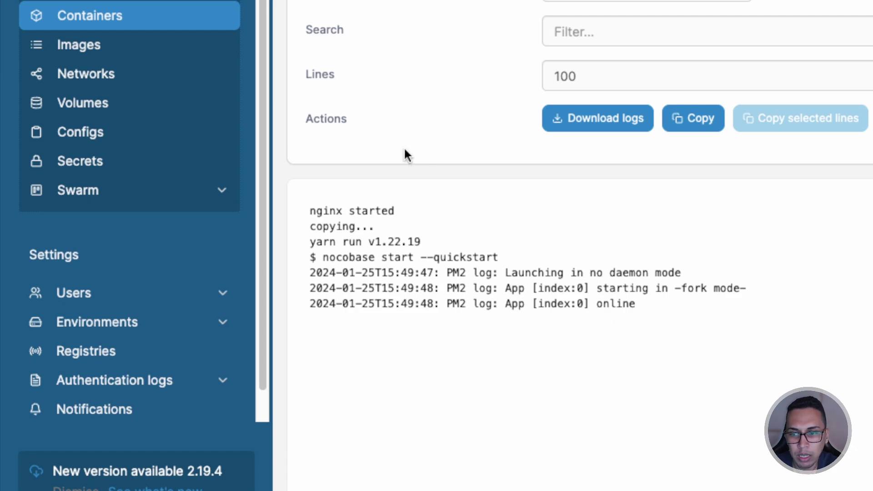
scroll(311, 163, down, 1)
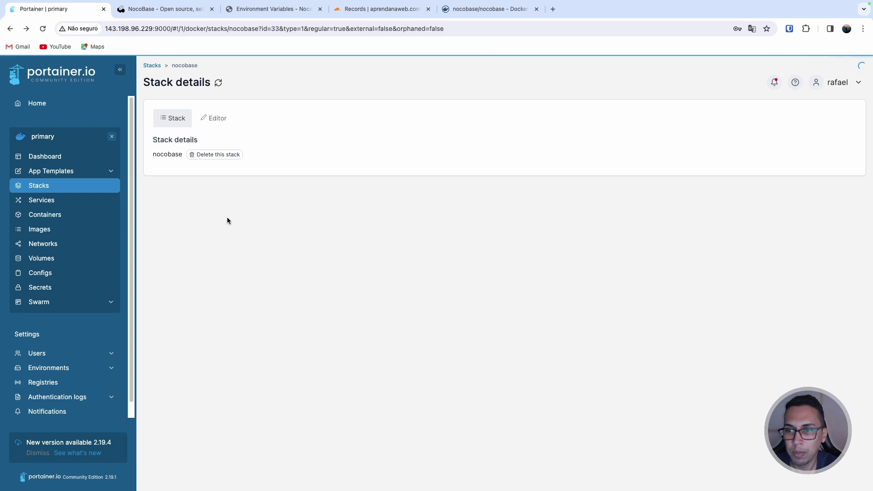
Step: Reload the stack page, review its compose file and DB_PASSWORD value, then open a blank tab
click(43, 28)
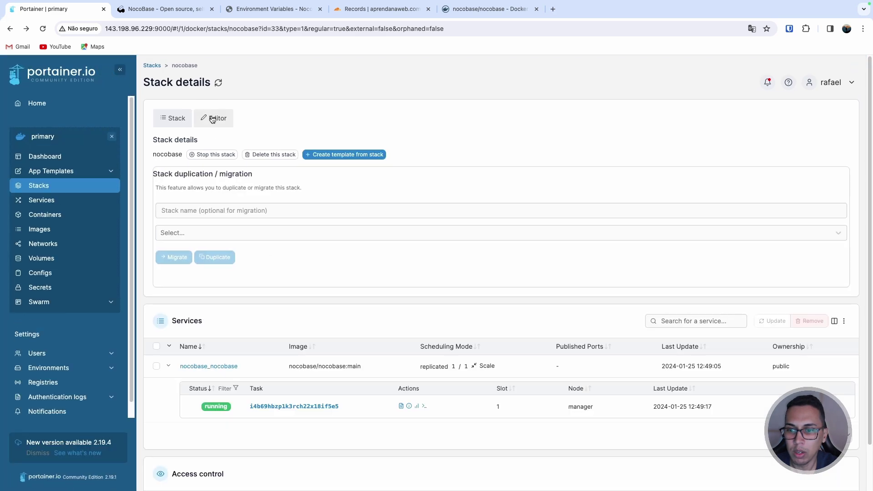
click(212, 119)
scroll(297, 259, down, 3)
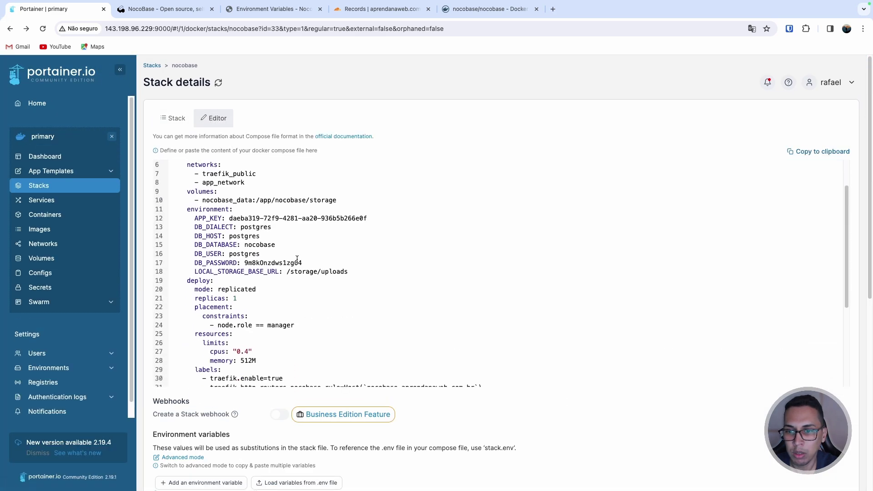
double_click(282, 264)
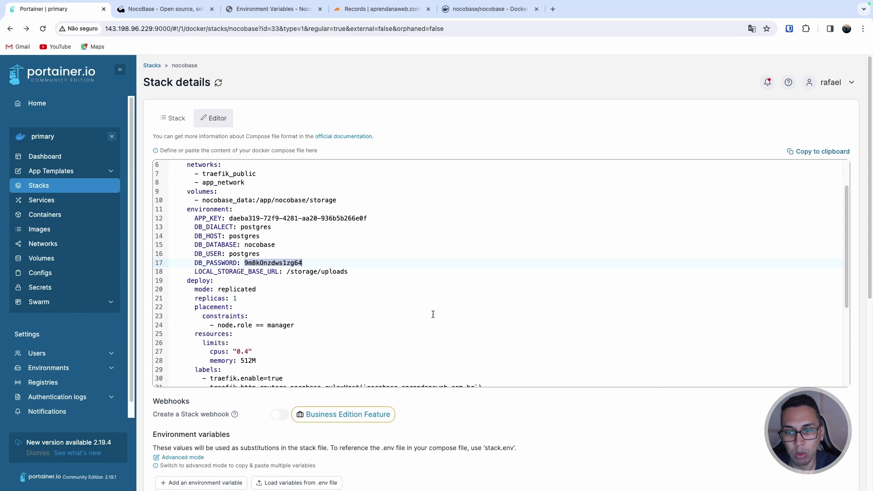
scroll(432, 315, down, 2)
scroll(264, 189, up, 5)
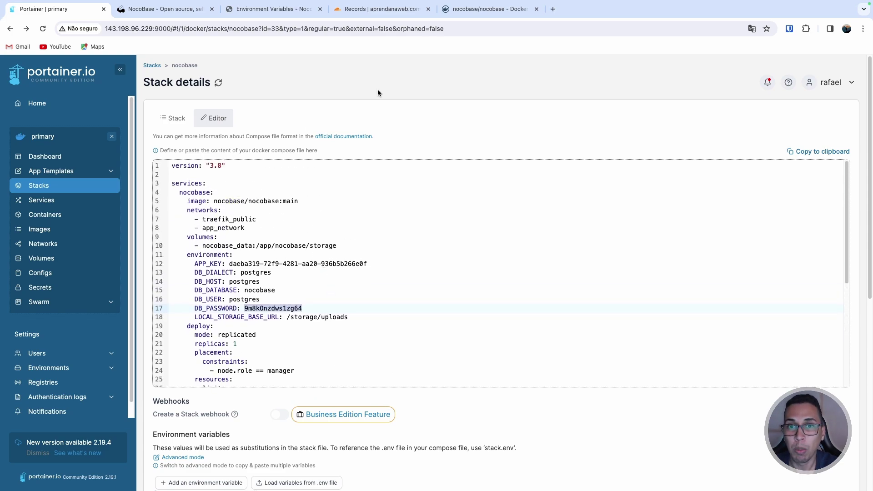
click(552, 9)
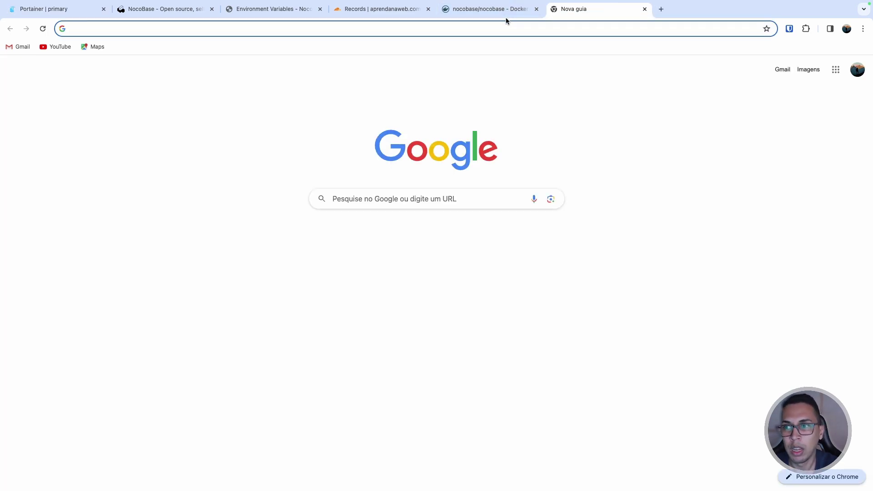
text(https)
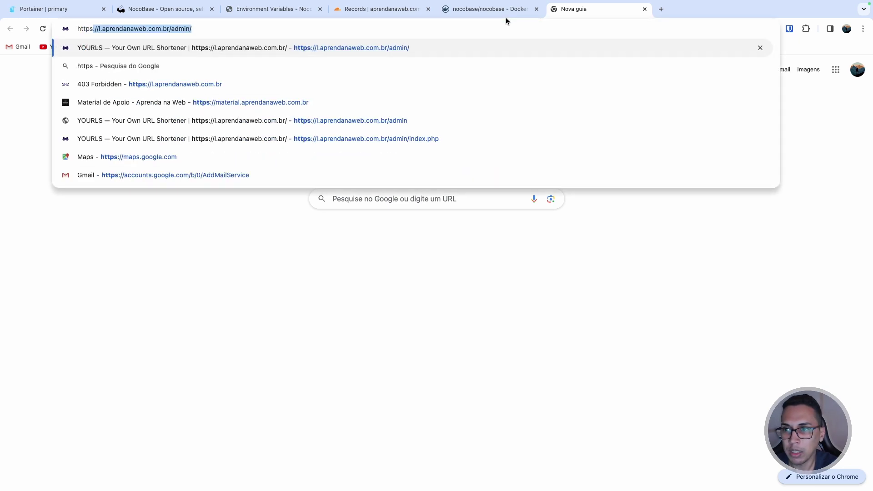
text(://)
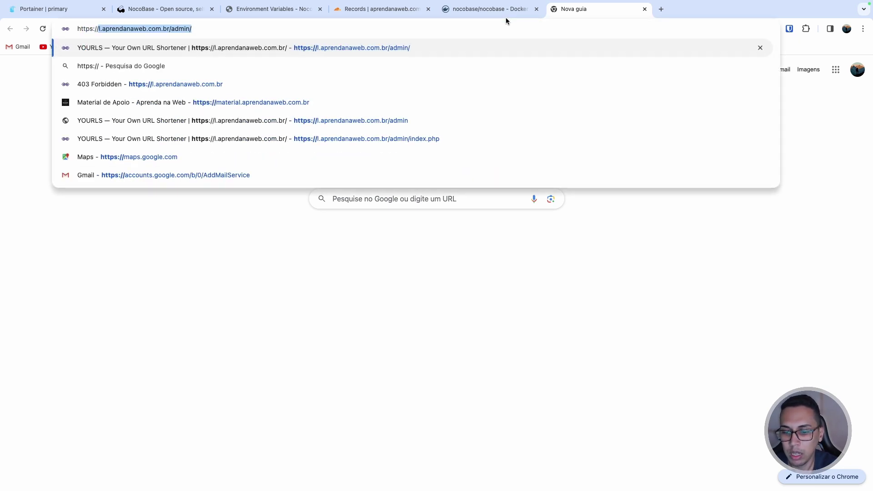
text(nocobase.apr)
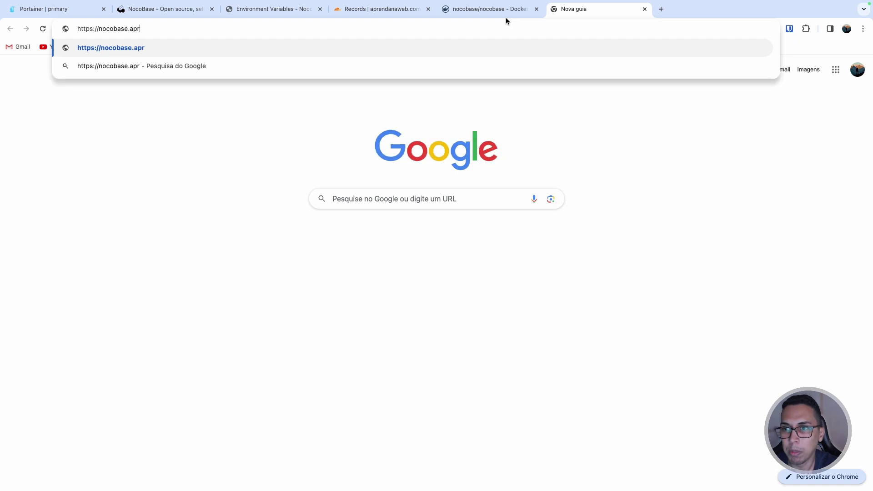
text(endanaweb.)
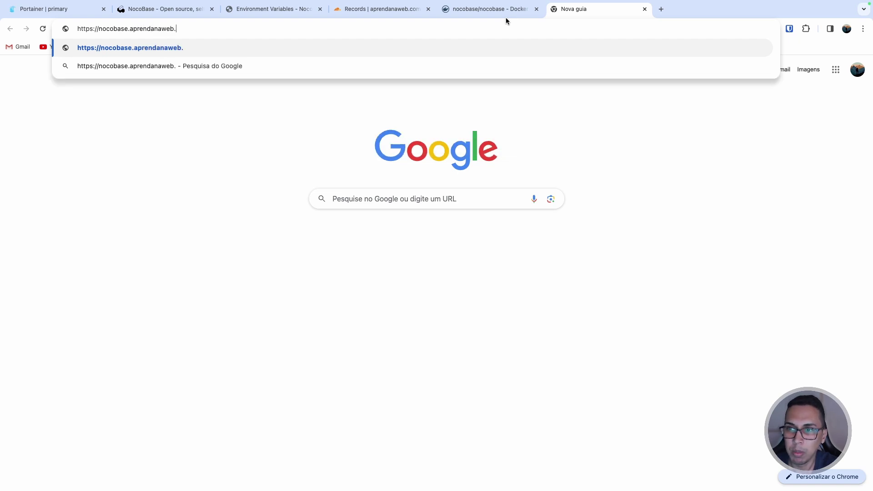
text(com.br)
key(Return)
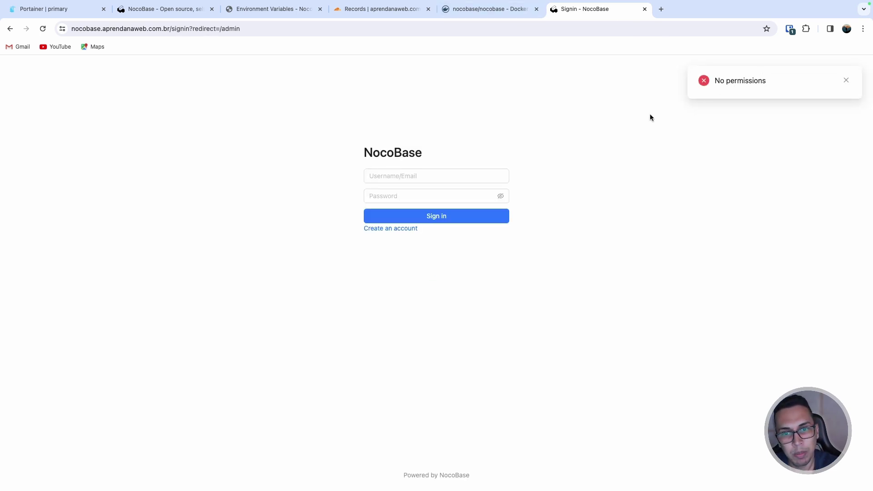
click(455, 180)
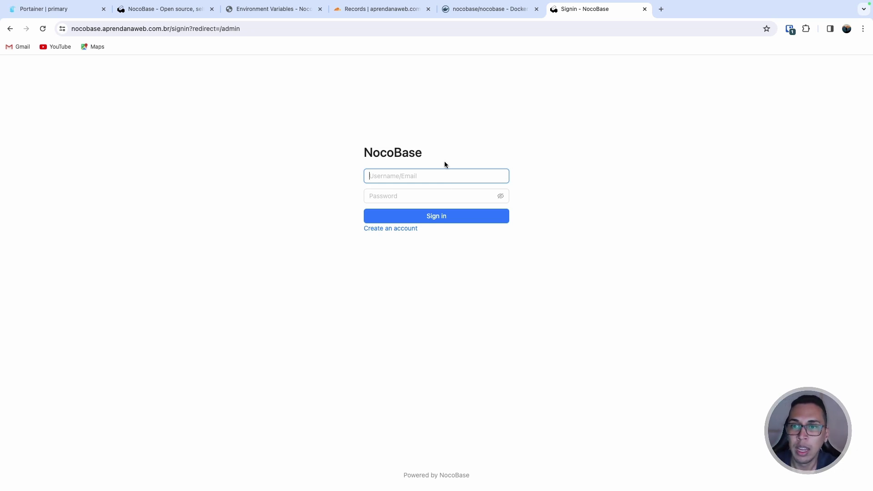
Step: Copy the default admin e-mail from the Docker guide's login section and return to the sign-in page
click(176, 12)
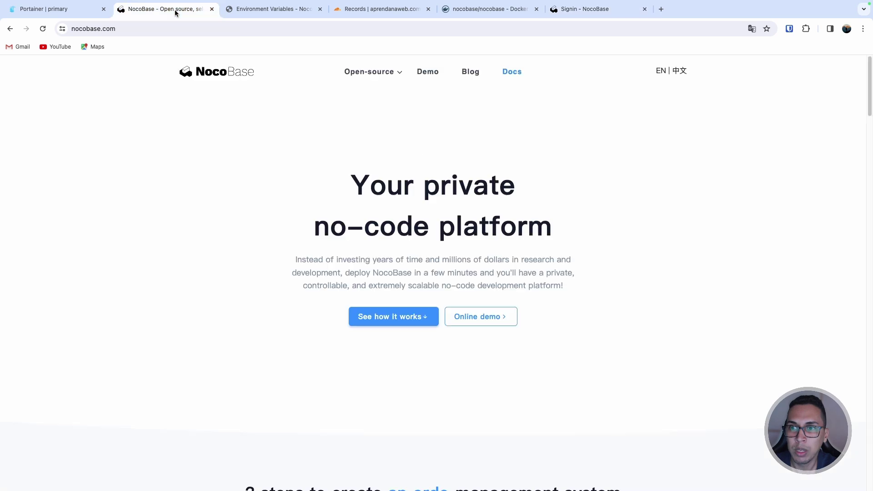
click(256, 10)
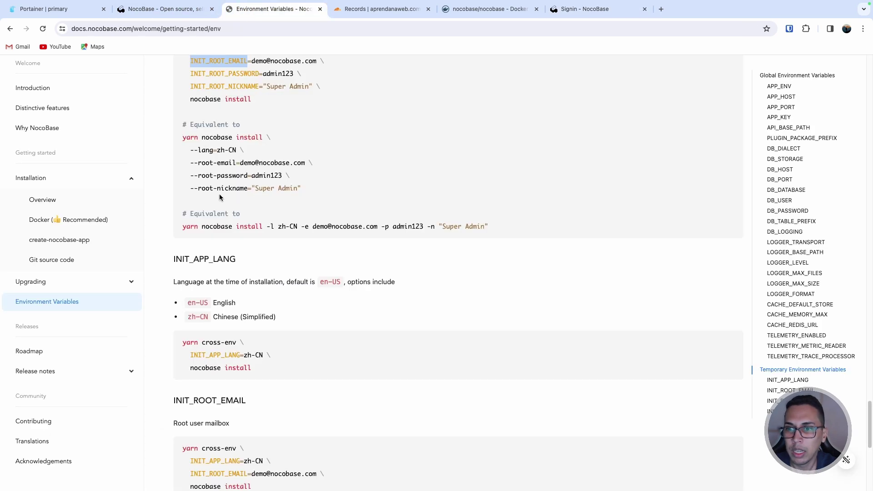
scroll(219, 197, up, 3)
click(268, 214)
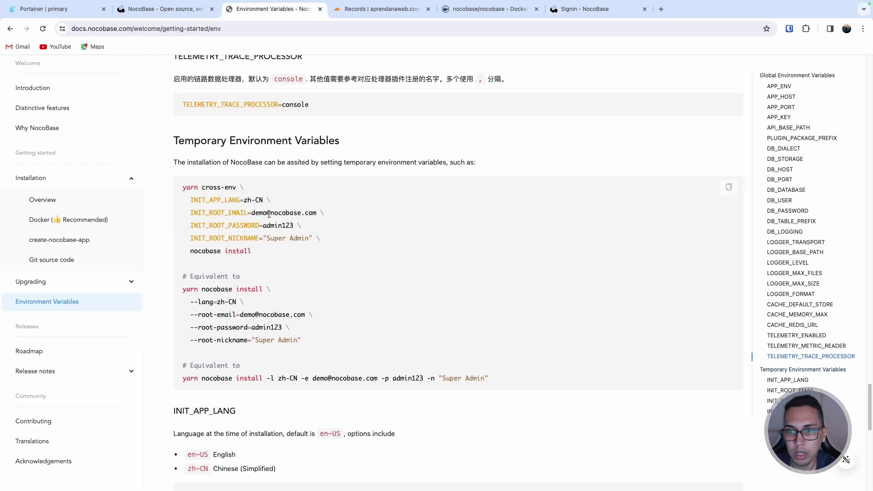
drag(251, 213, 317, 214)
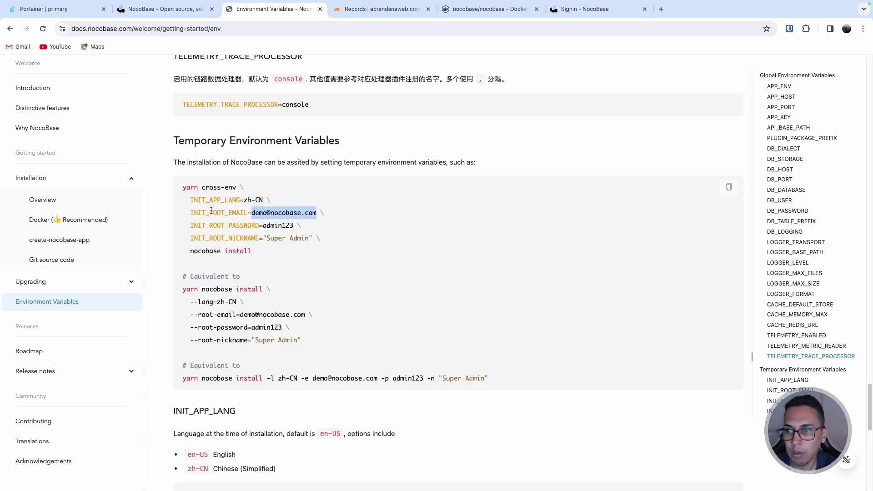
click(66, 223)
scroll(358, 231, down, 20)
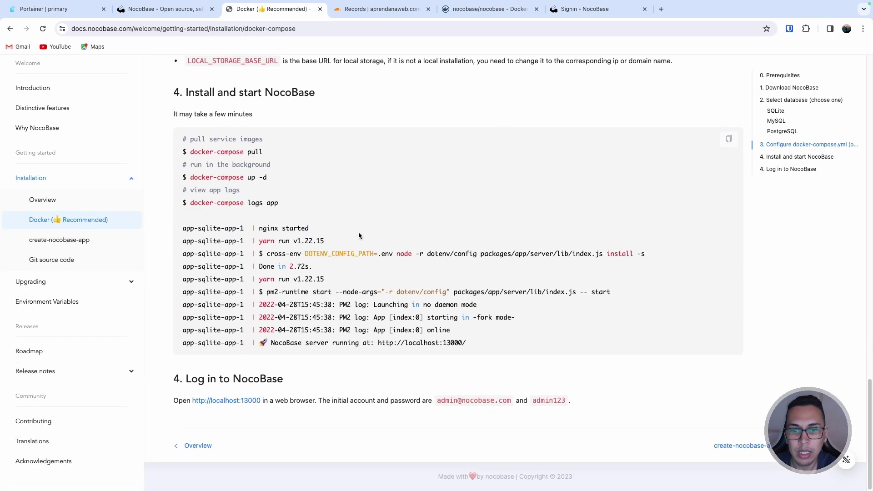
drag(438, 401, 511, 404)
key(ctrl+c)
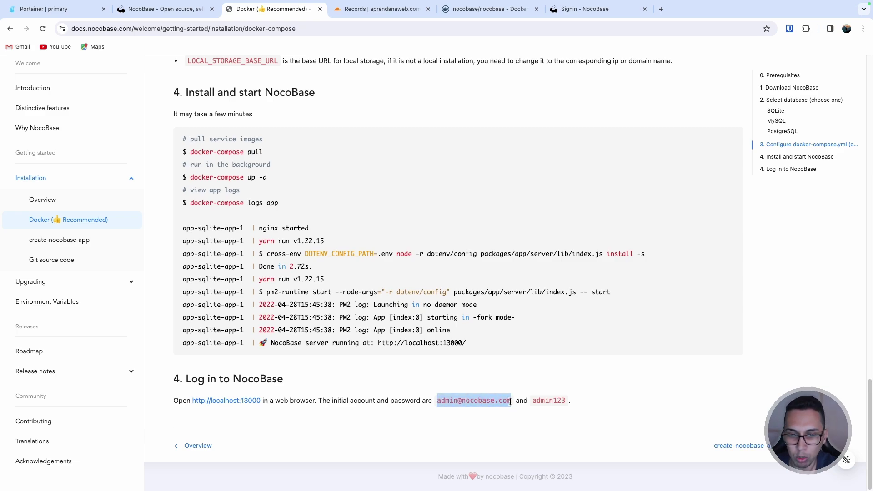
click(569, 10)
Step: Sign in to NocoBase with the pasted default admin e-mail and its password
key(ctrl+v)
click(400, 195)
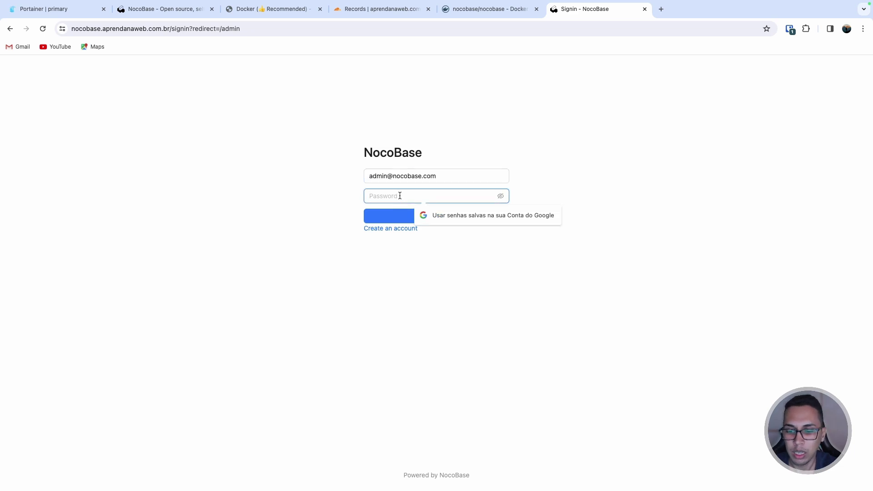
text(admi)
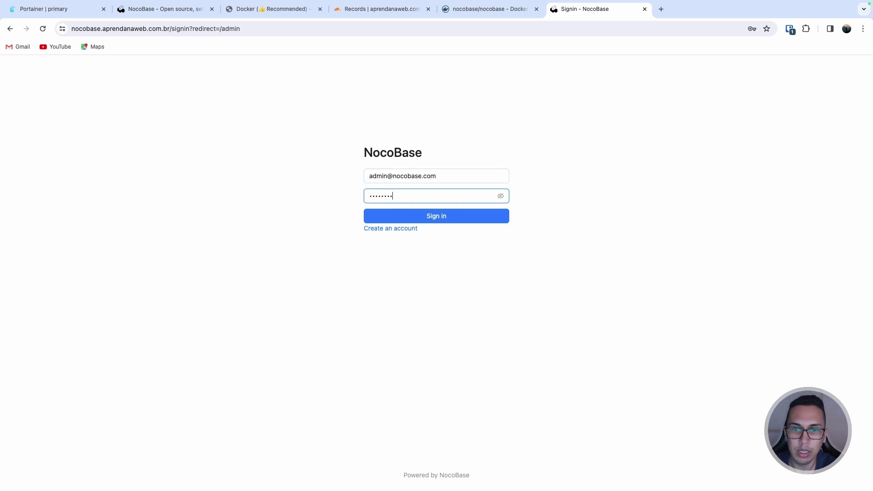
key(Return)
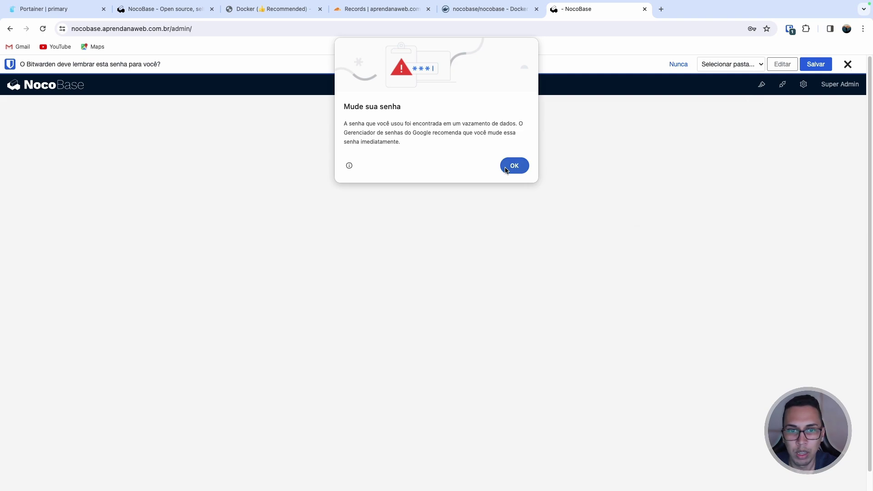
Step: Dismiss the leaked-password warning and decline the browser and password-manager save prompts
click(520, 167)
click(714, 166)
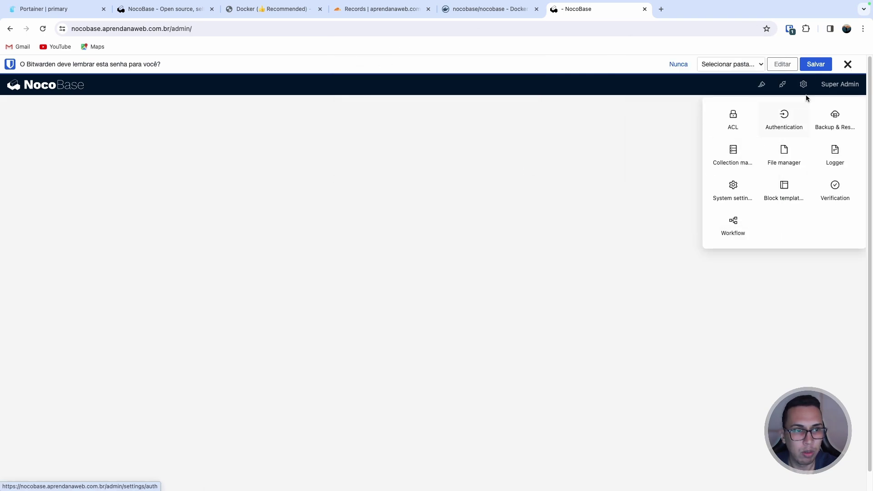
click(847, 64)
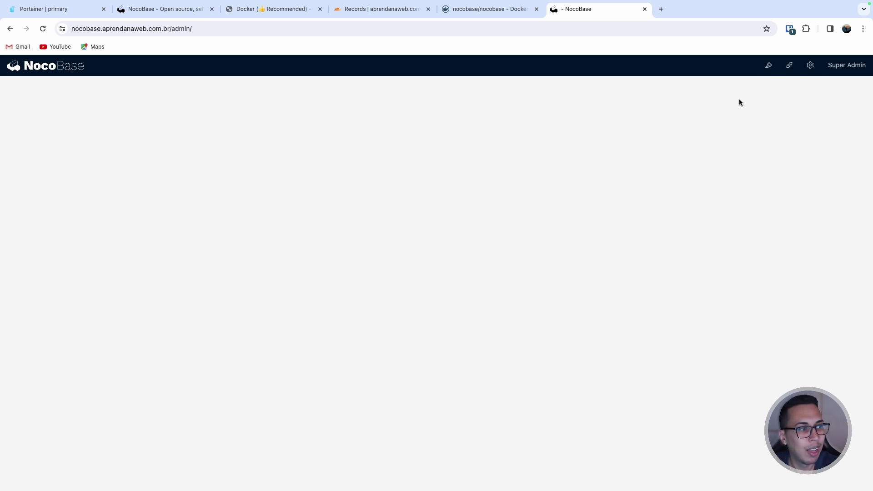
Step: Edit the admin profile: nickname 'Aprenda na Web', a new username and a contato e-mail address
mouse_move(842, 67)
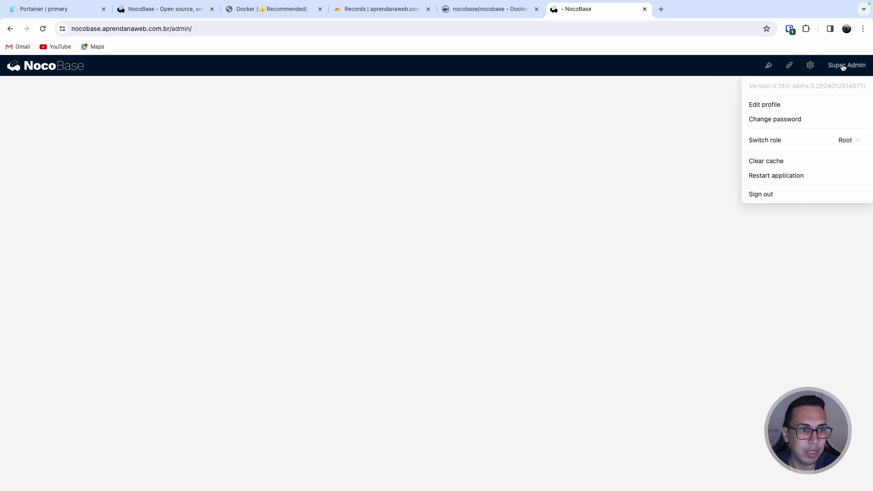
click(768, 106)
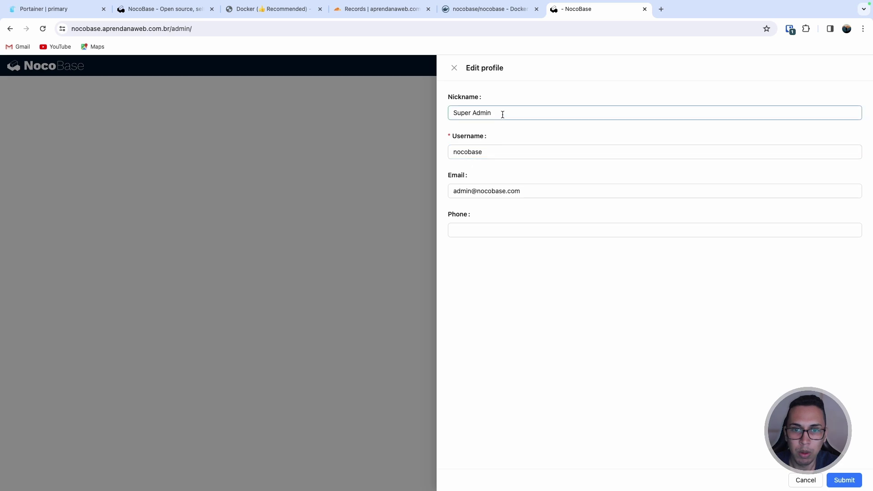
drag(502, 114, 419, 115)
text(Aprenda na Web)
double_click(495, 152)
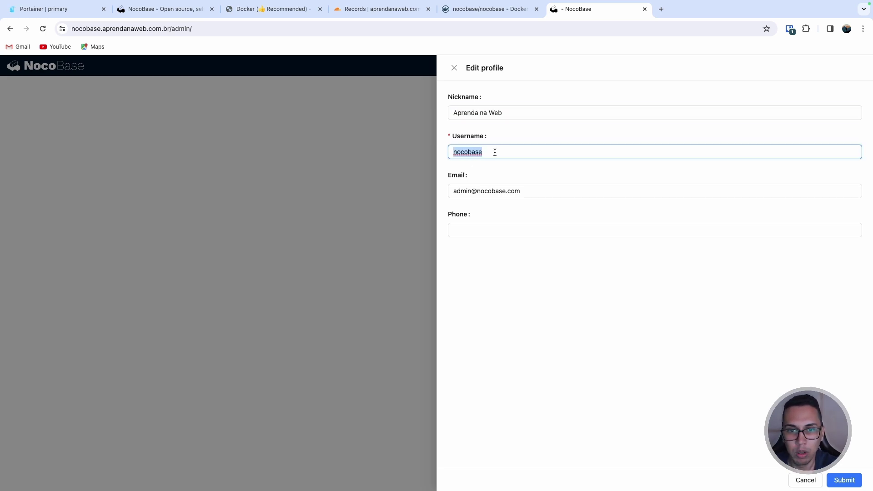
text(rafael)
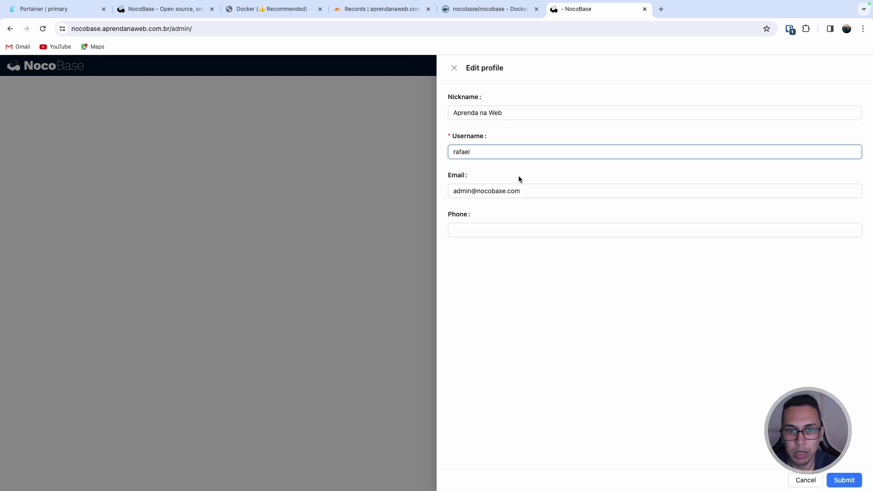
double_click(510, 191)
key(Right)
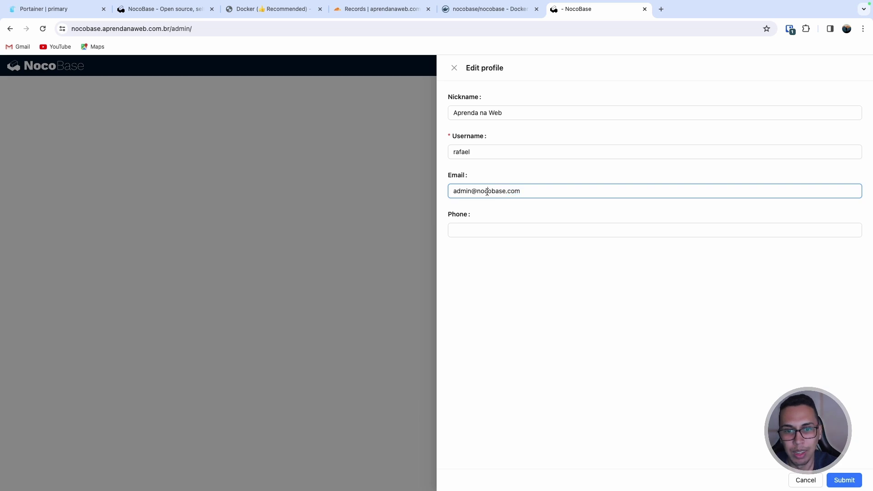
double_click(462, 192)
text(contato)
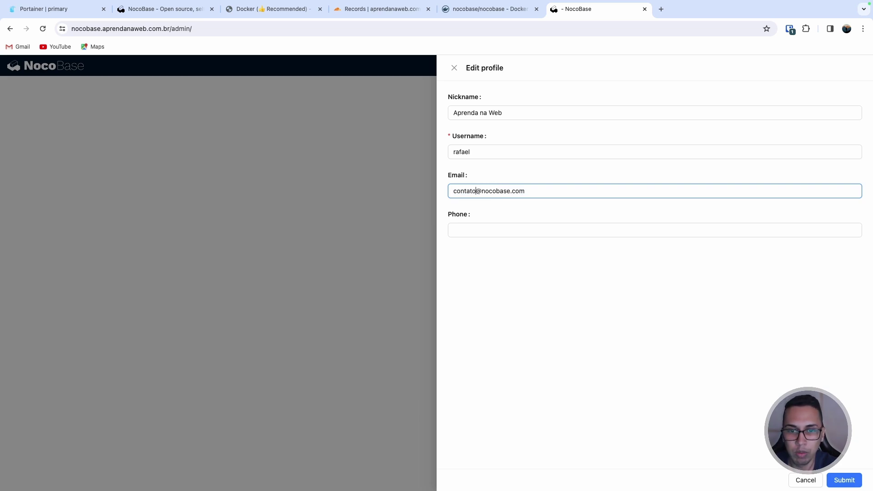
click(542, 206)
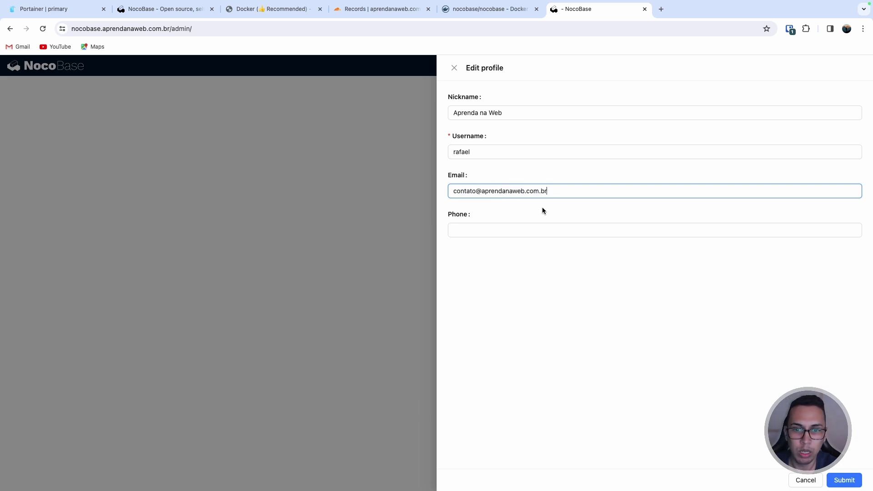
click(842, 480)
Step: Change the admin password by entering the current password and a new one
mouse_move(836, 68)
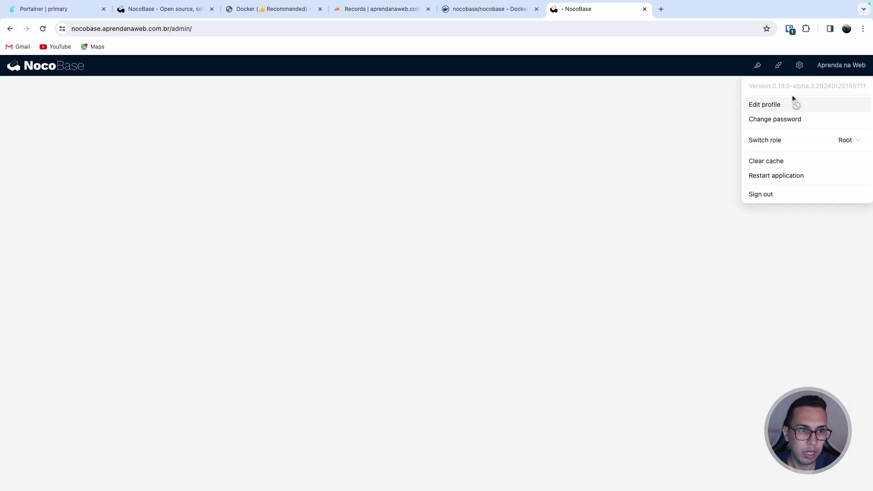
click(762, 120)
click(478, 111)
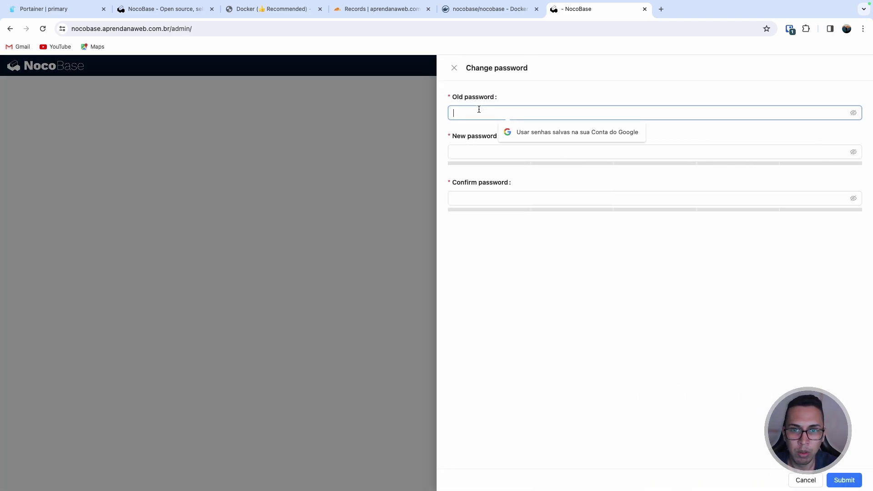
text(•••••••)
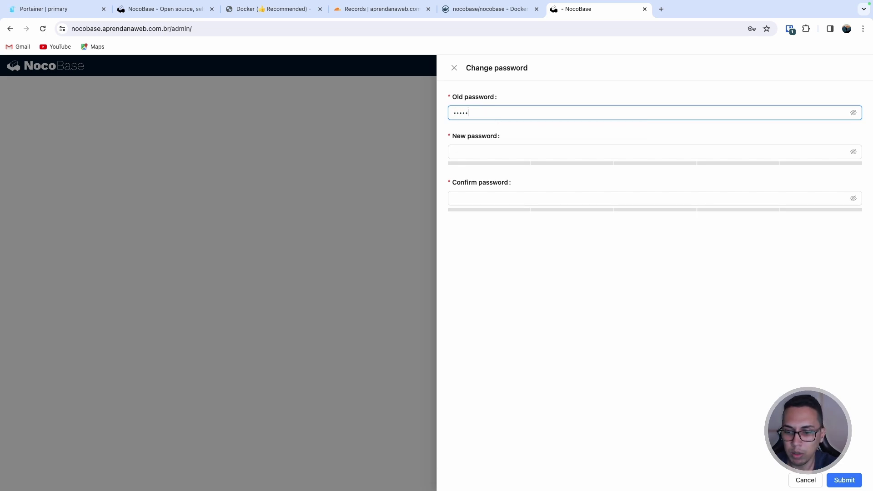
text(•)
key(Tab)
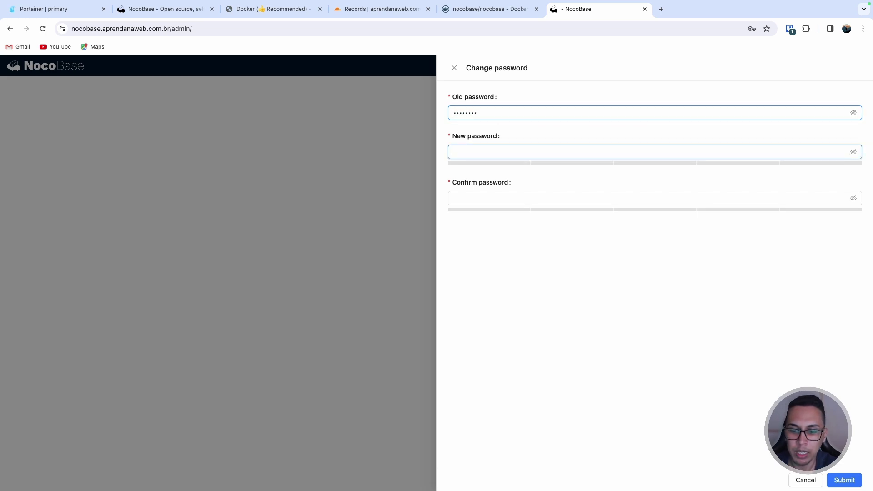
text(••)
key(BackSpace)
key(BackSpace)
text(••••)
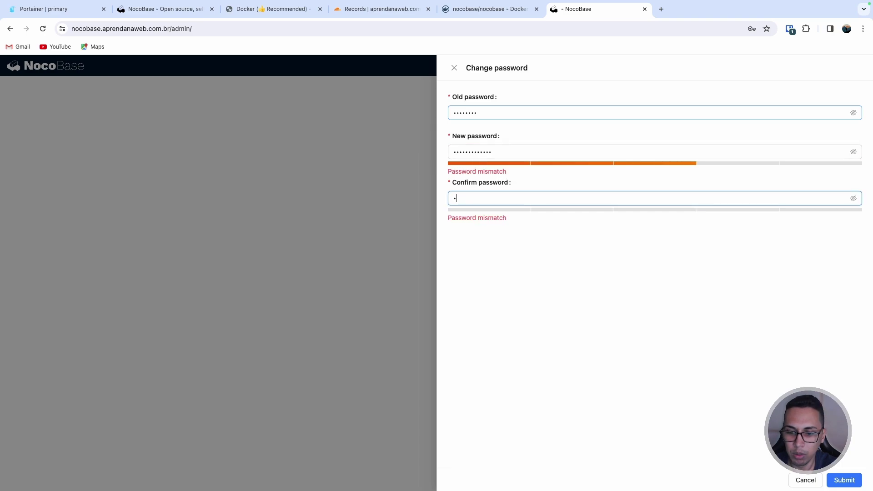
text(•••••••••)
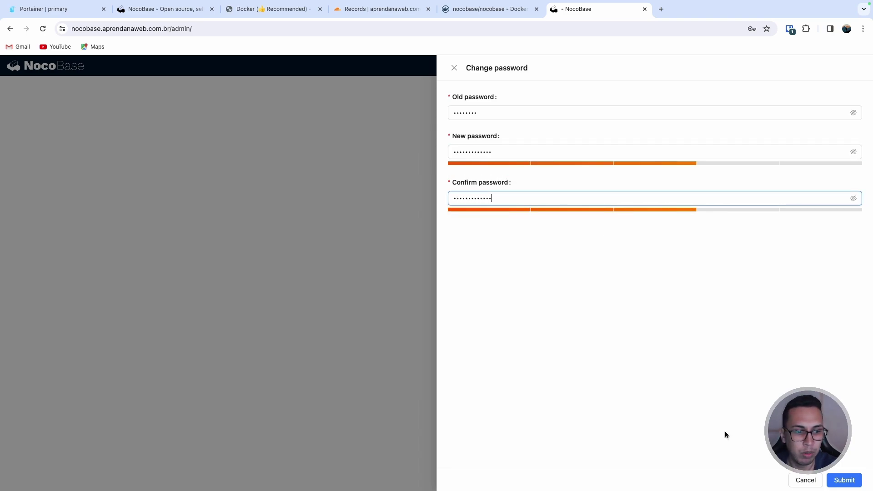
click(844, 480)
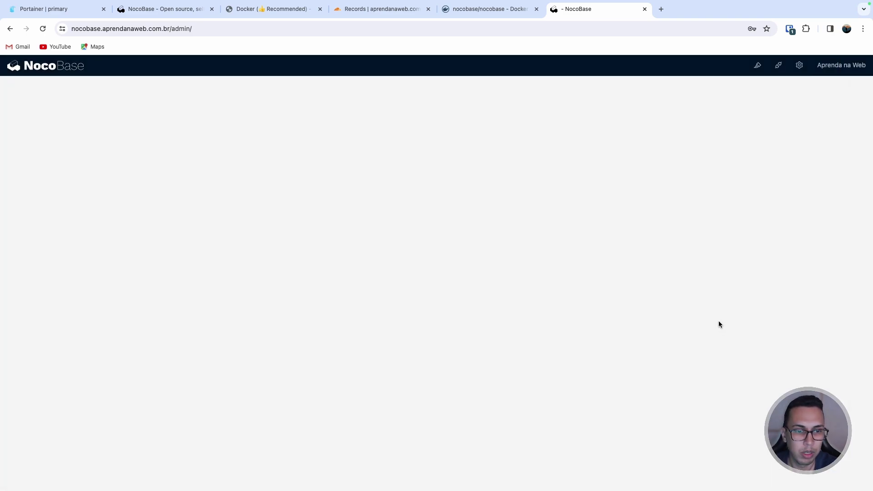
Step: Sign out and sign back in with the new username and password
mouse_move(830, 66)
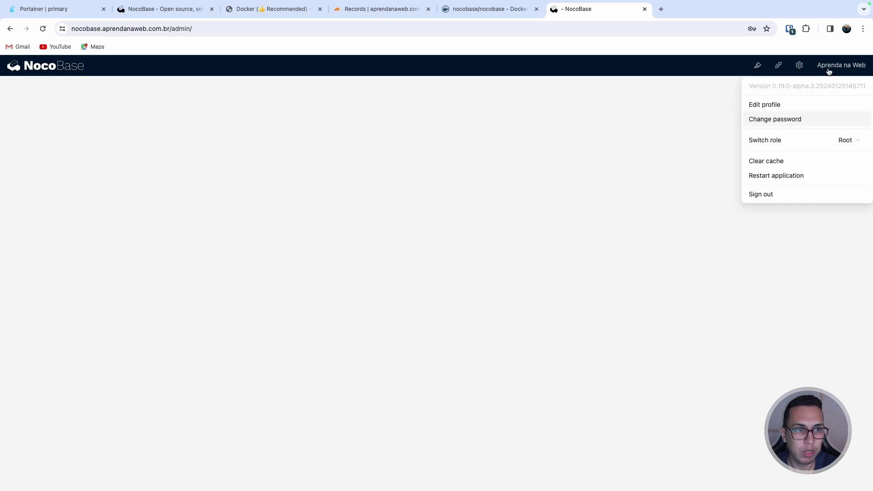
click(758, 195)
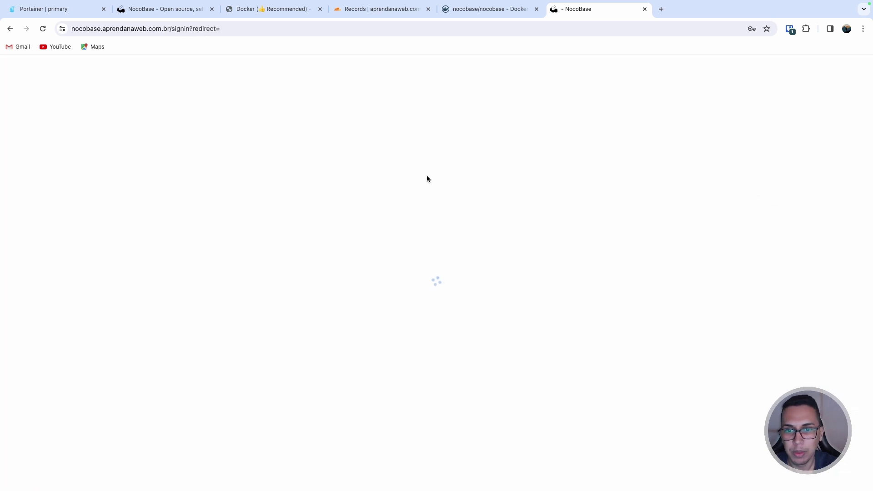
click(389, 178)
text(rafael)
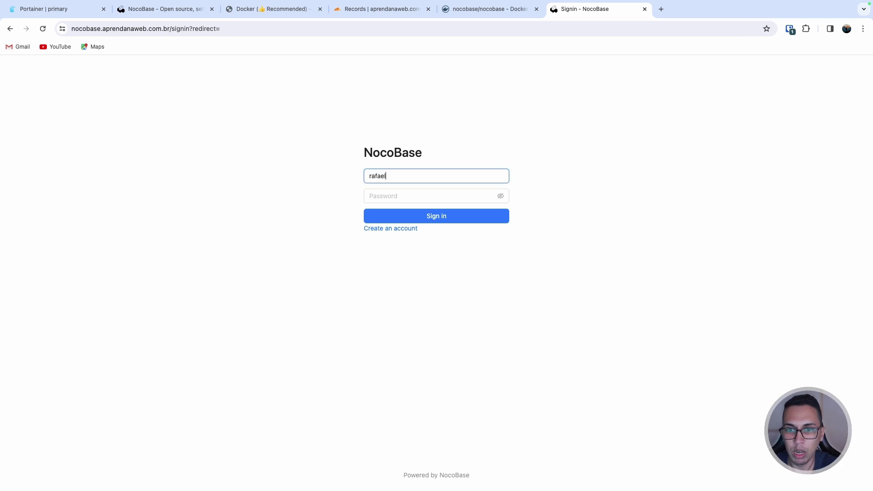
key(Tab)
text(••••••)
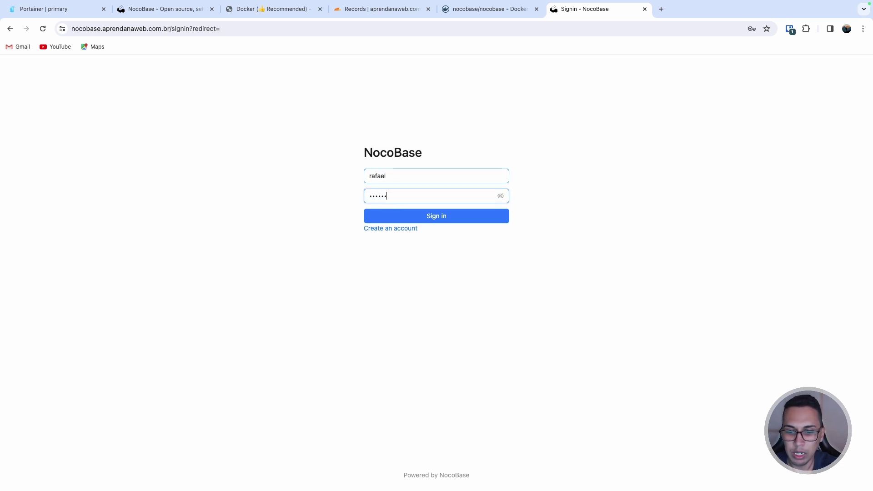
text(••••)
key(Return)
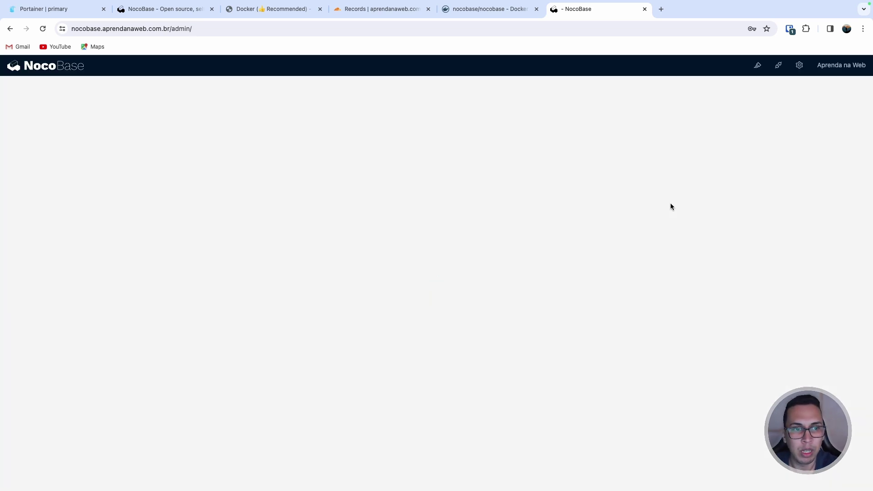
Step: Browse the installed plugins in the plugin manager and toggle UI editing mode on and off
click(779, 69)
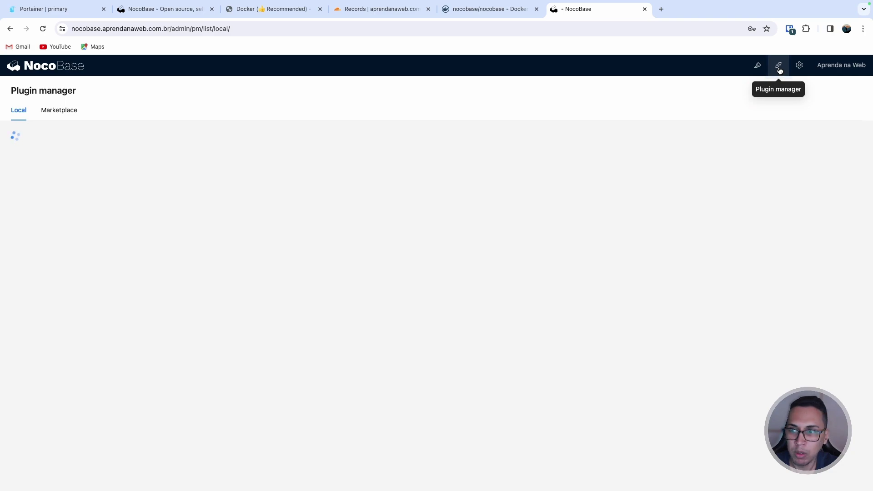
scroll(393, 168, down, 3)
scroll(397, 170, down, 4)
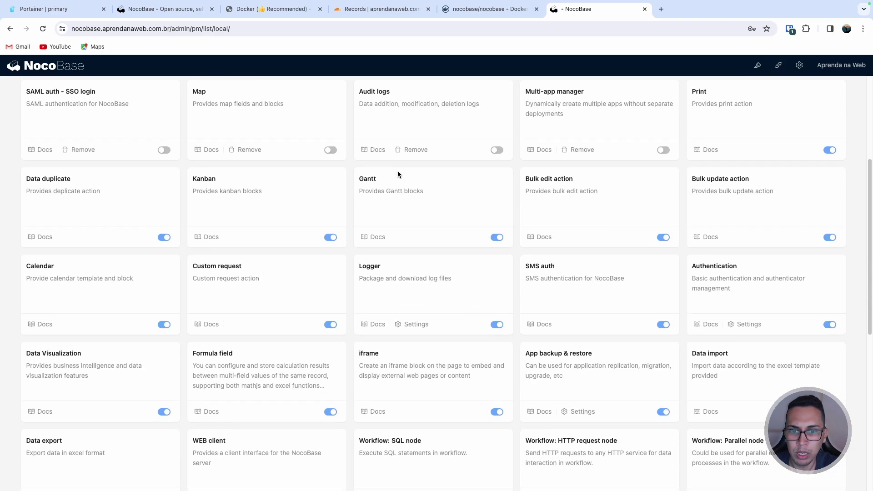
scroll(397, 172, up, 6)
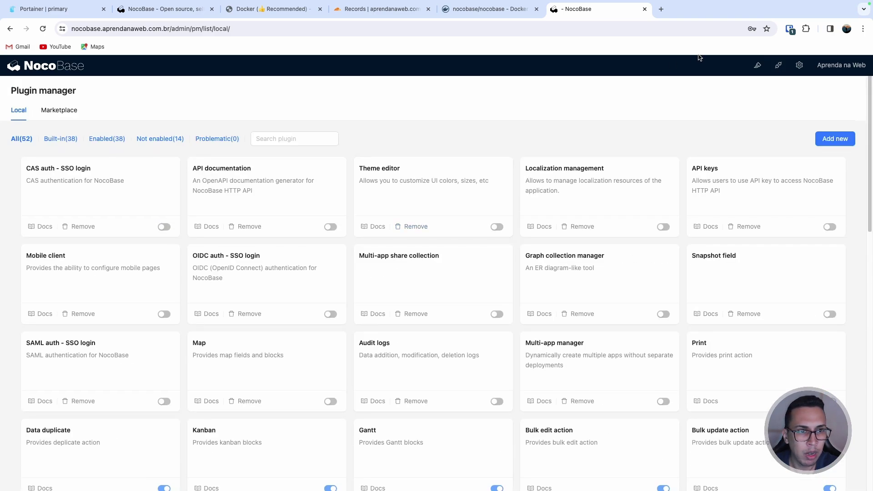
click(756, 69)
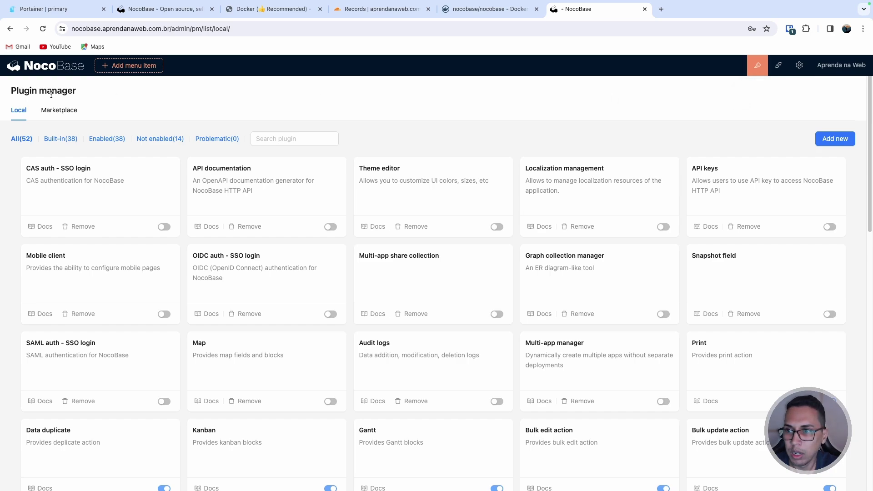
click(757, 65)
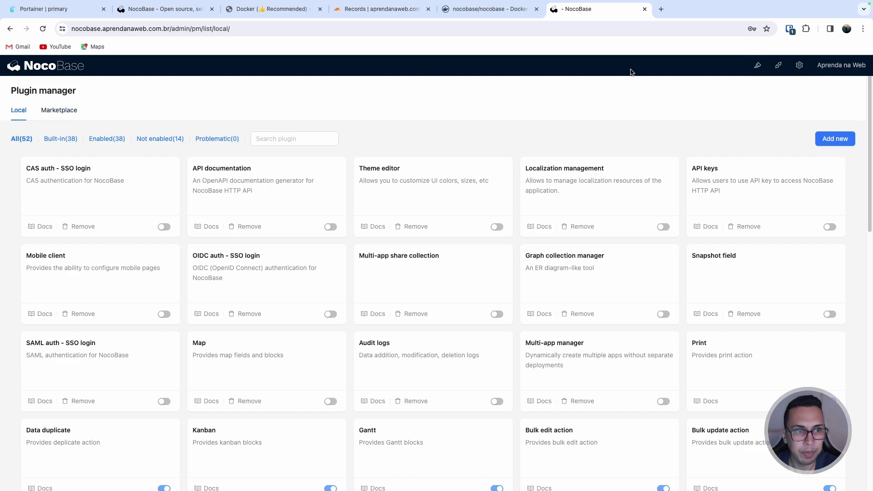
Step: Visit the ACL, Authentication, Backup & Restore, Collection manager, File manager and System settings pages
mouse_move(796, 68)
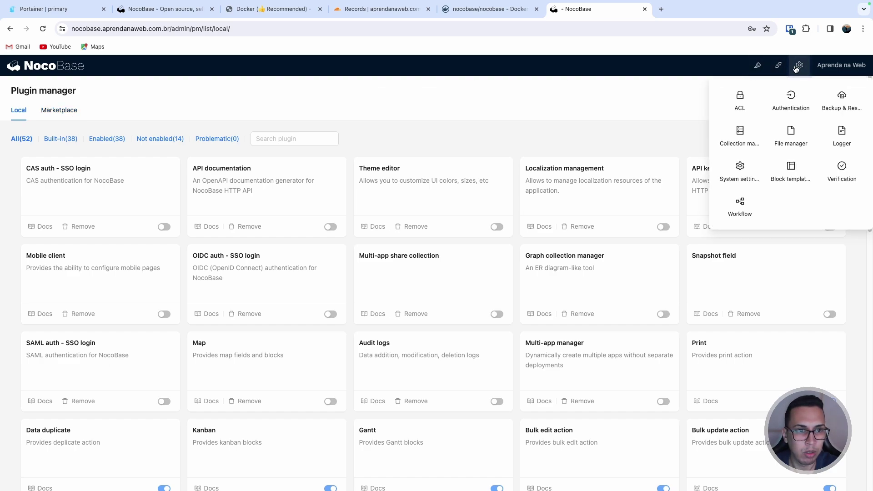
click(740, 97)
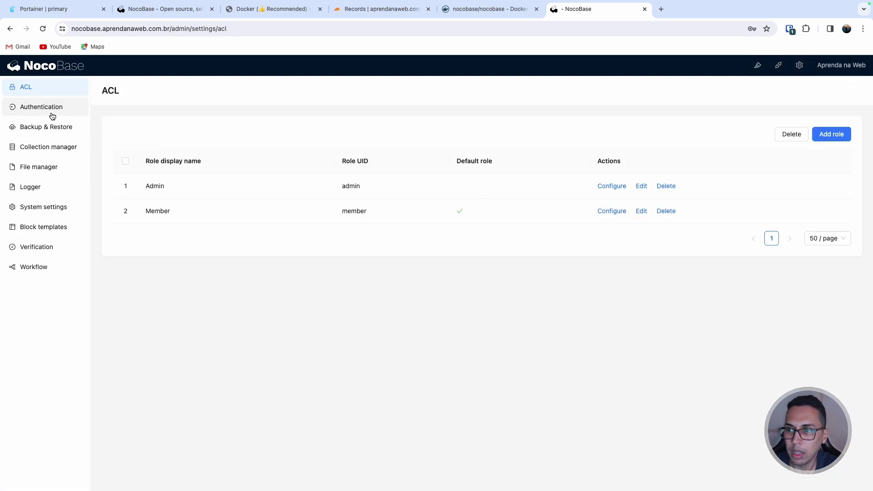
click(51, 113)
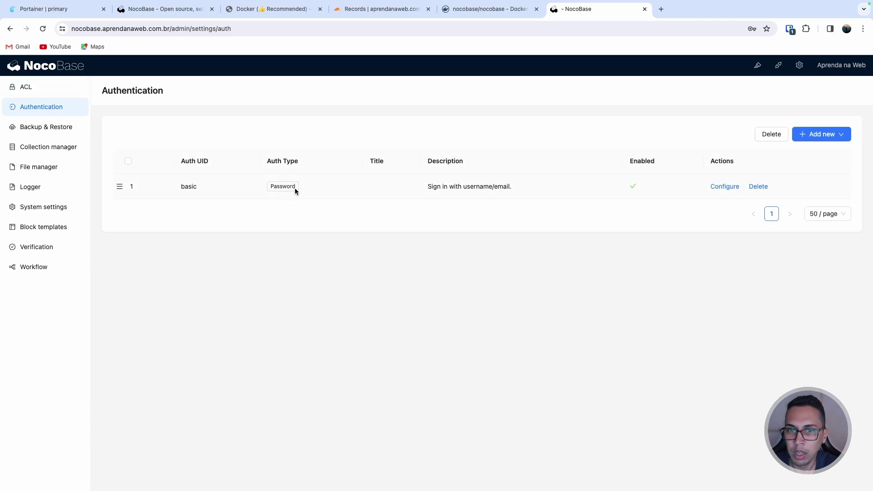
click(46, 130)
click(54, 150)
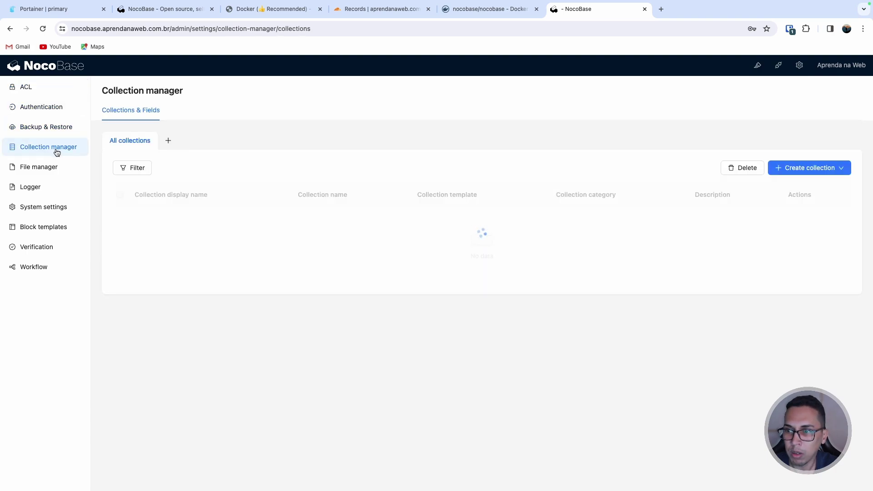
click(52, 170)
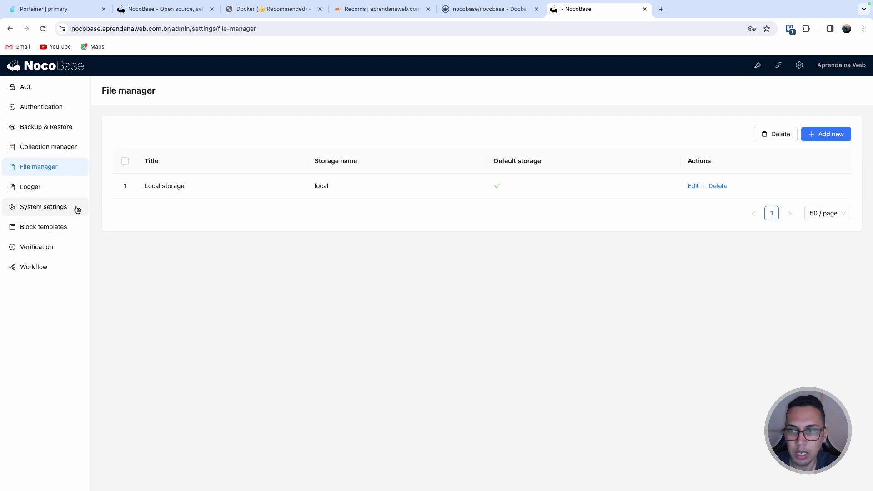
click(59, 210)
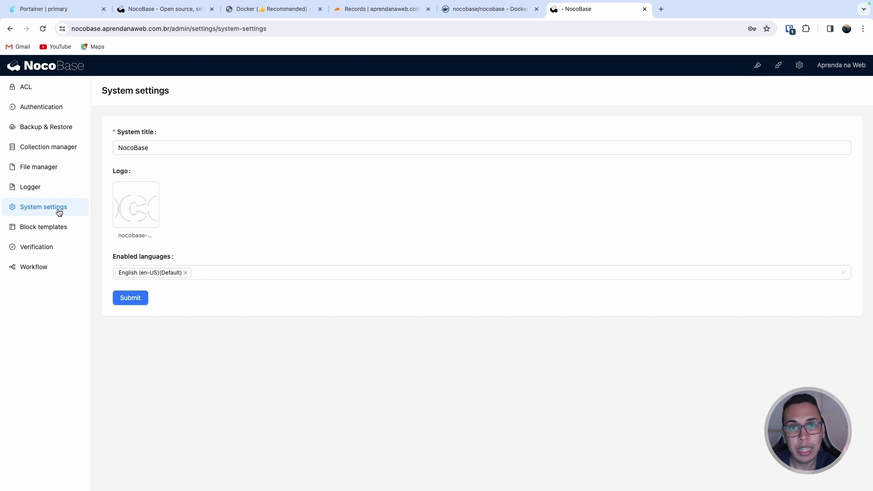
Step: Back in Portainer, open the running NocoBase container's memory, CPU, network and I/O stats
click(65, 10)
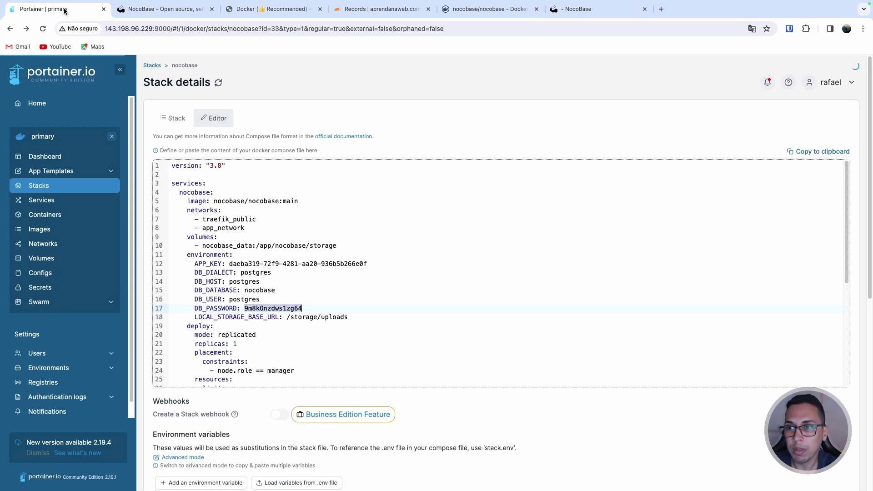
click(176, 118)
scroll(193, 360, down, 1)
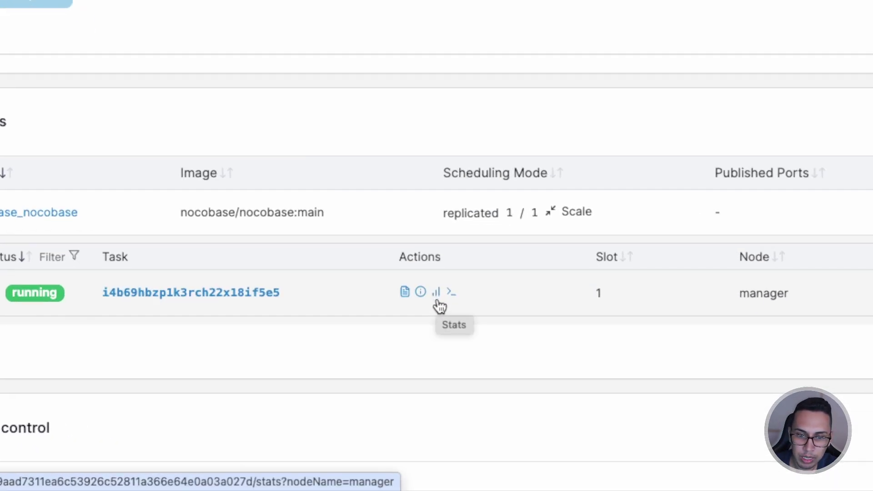
click(436, 293)
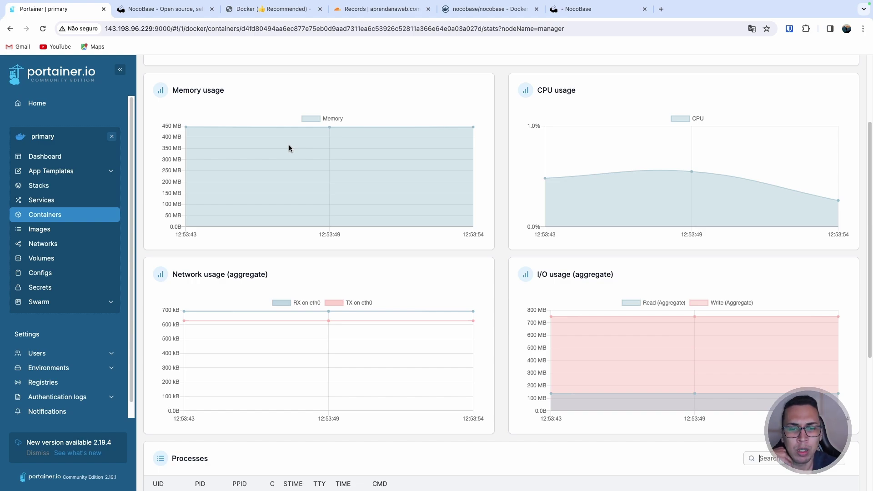
Step: Review the container's Processes table, highlighting the nginx master and worker entries
scroll(487, 235, down, 5)
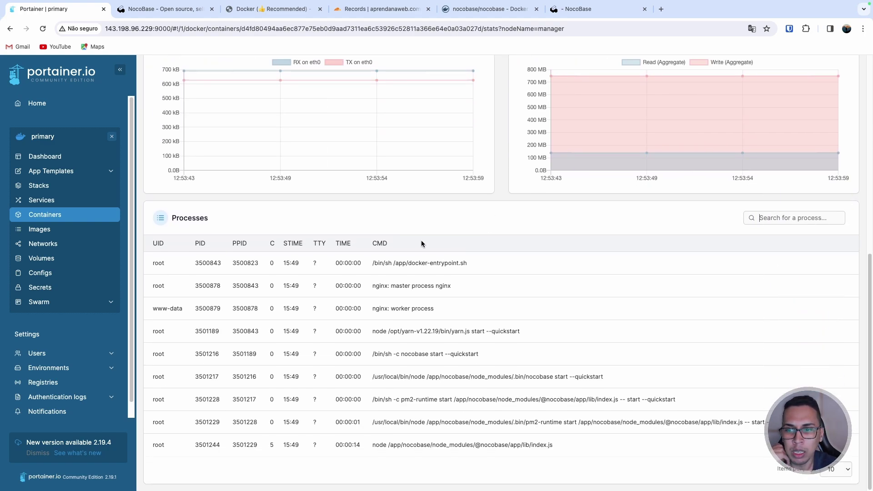
double_click(191, 219)
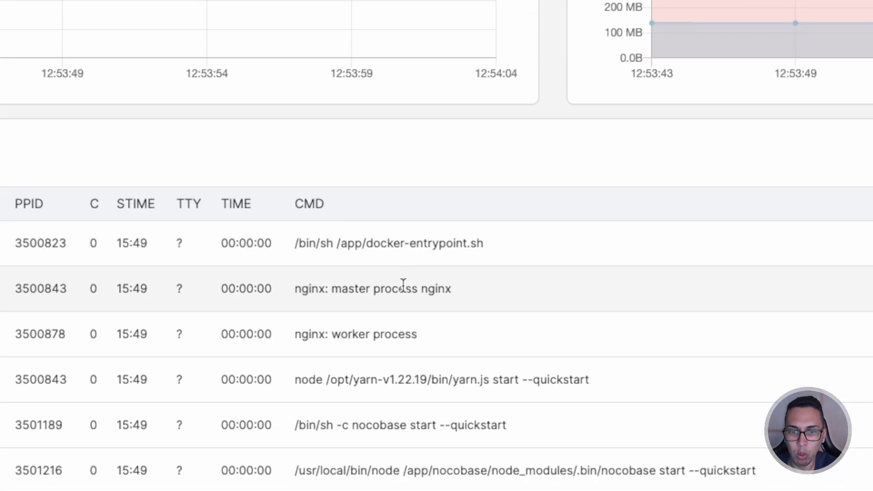
double_click(432, 288)
double_click(389, 334)
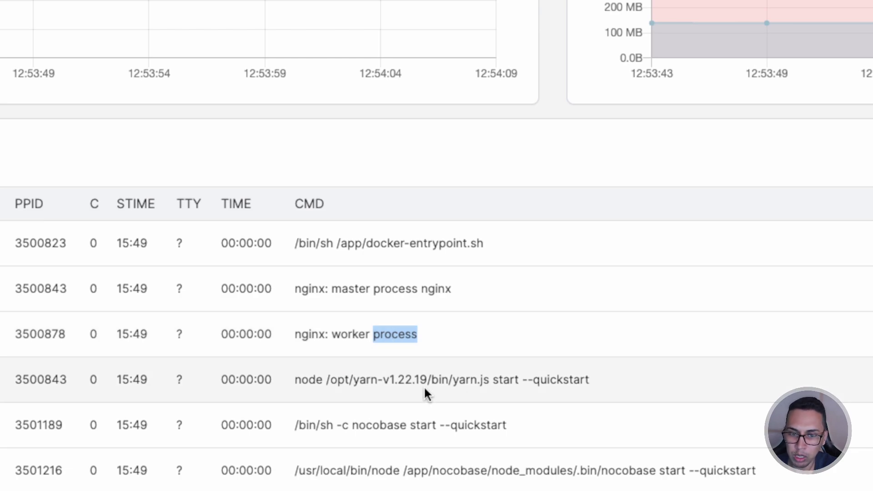
scroll(437, 433, down, 3)
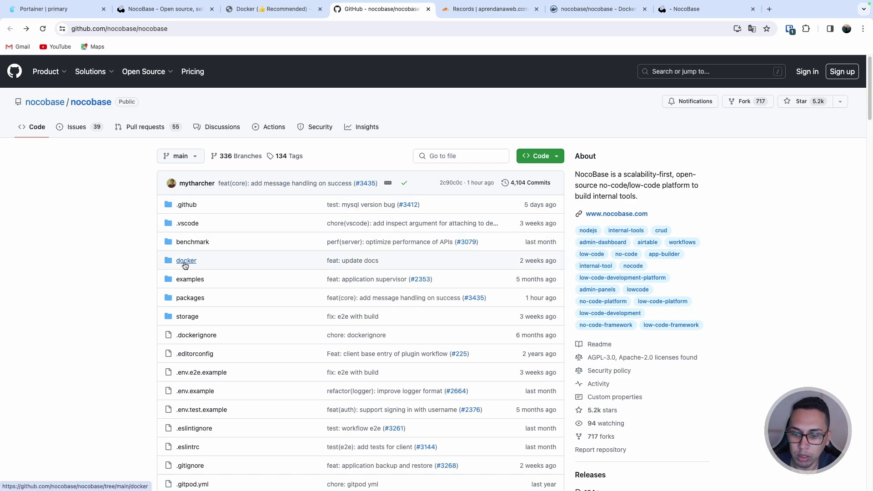
Step: Open docker/app-mariadb/docker-compose.yml in the nocobase GitHub repository
click(185, 265)
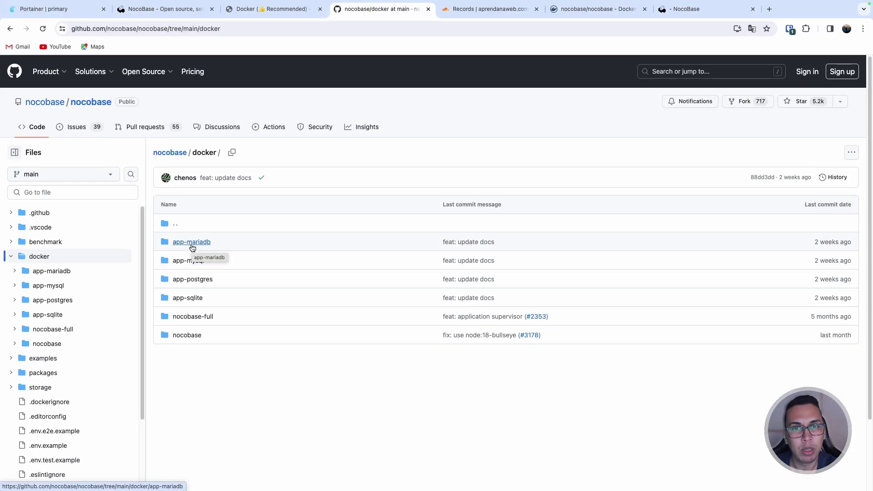
click(192, 248)
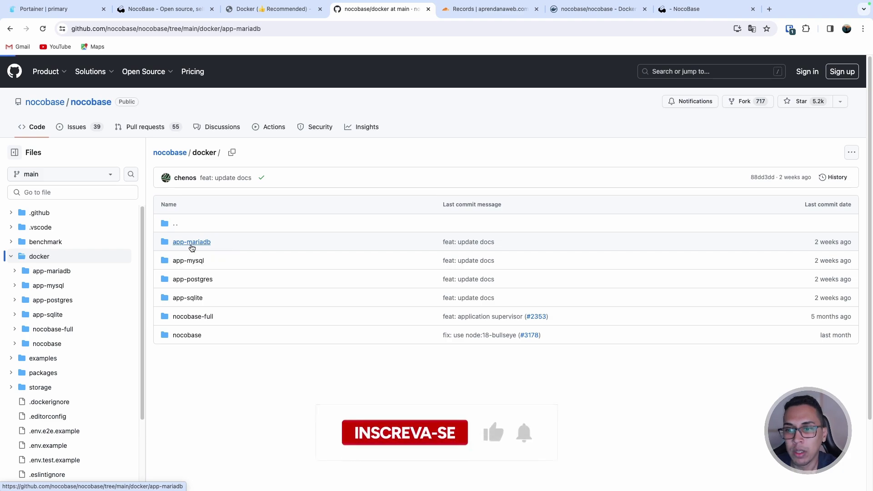
click(198, 246)
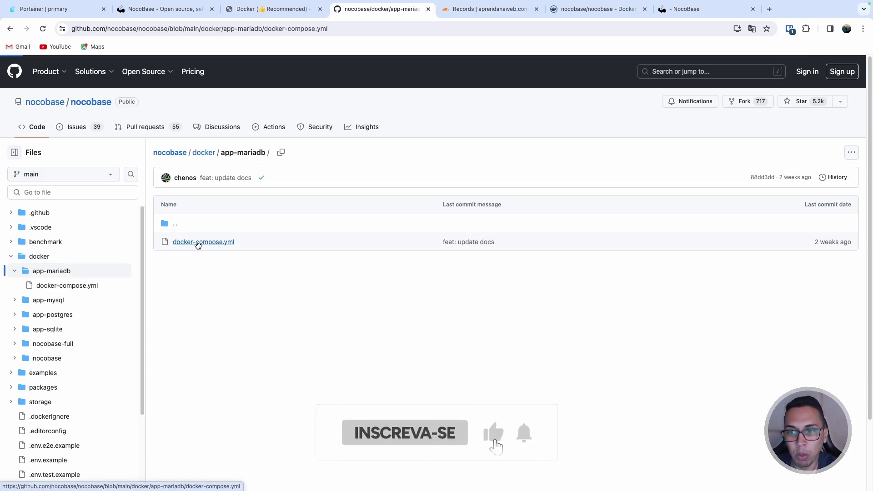
scroll(224, 239, down, 1)
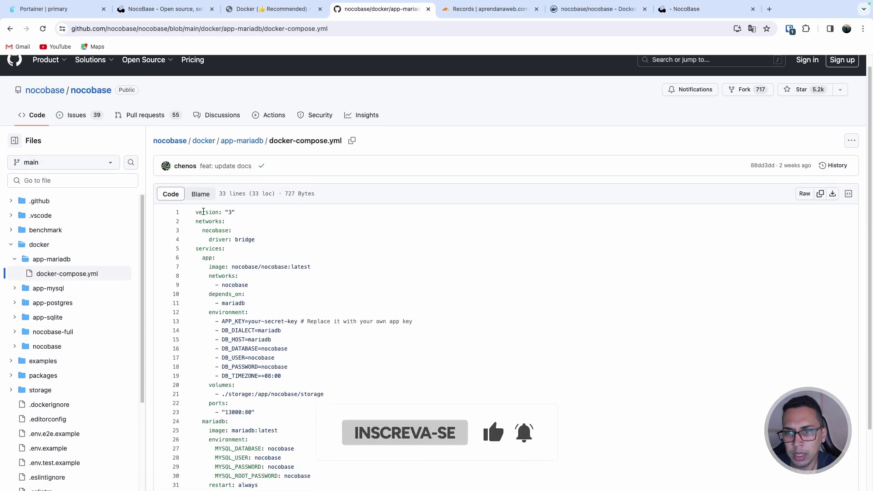
Step: Highlight the compose file's opening lines, the app service's image and networks, and the mariadb service
drag(202, 212, 272, 309)
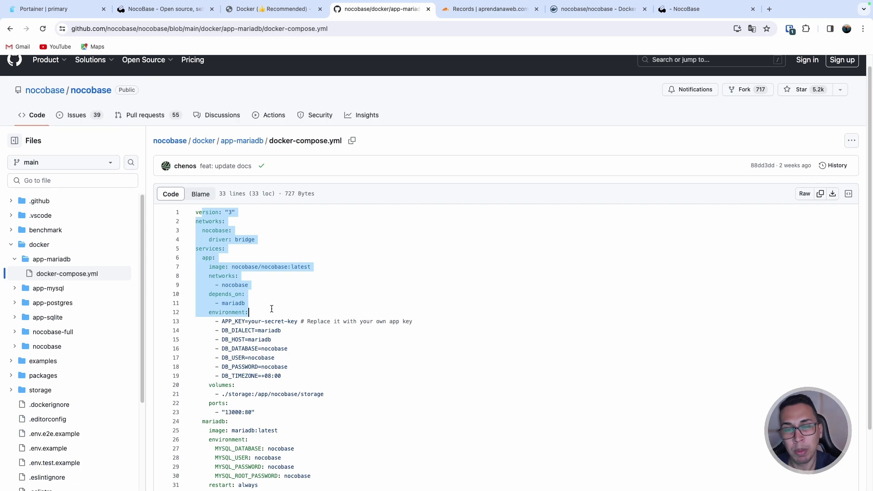
click(291, 332)
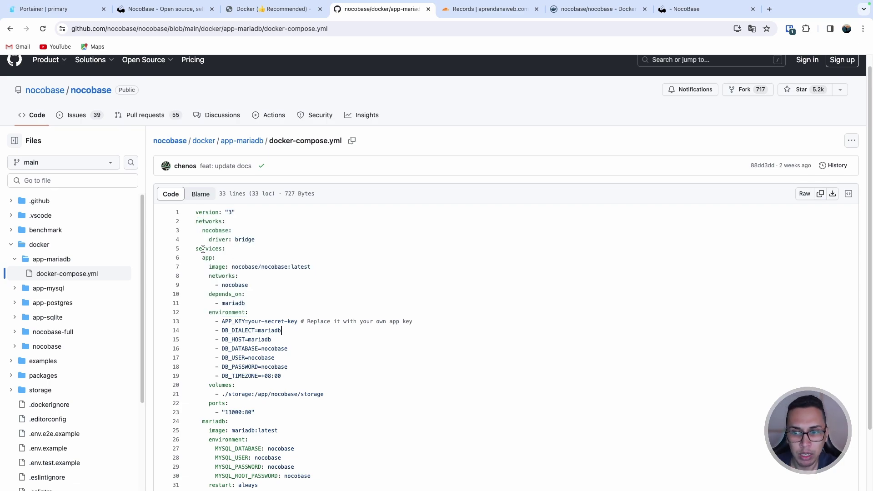
drag(202, 249, 310, 288)
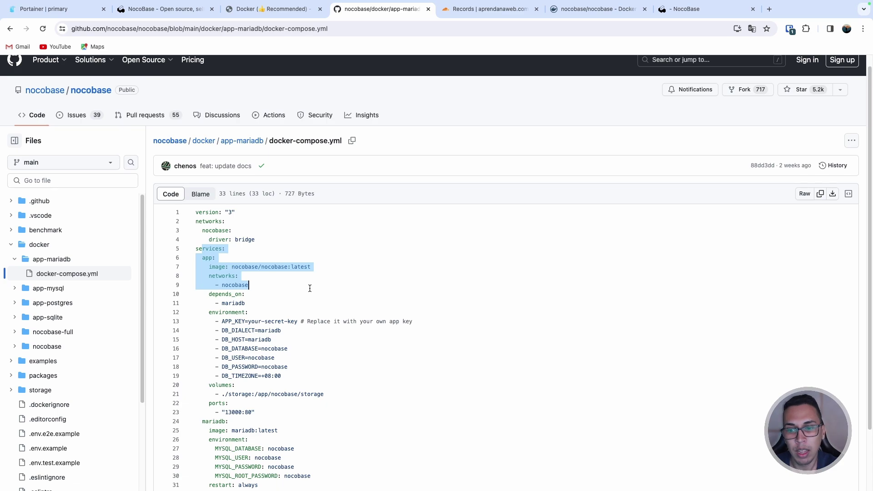
click(281, 321)
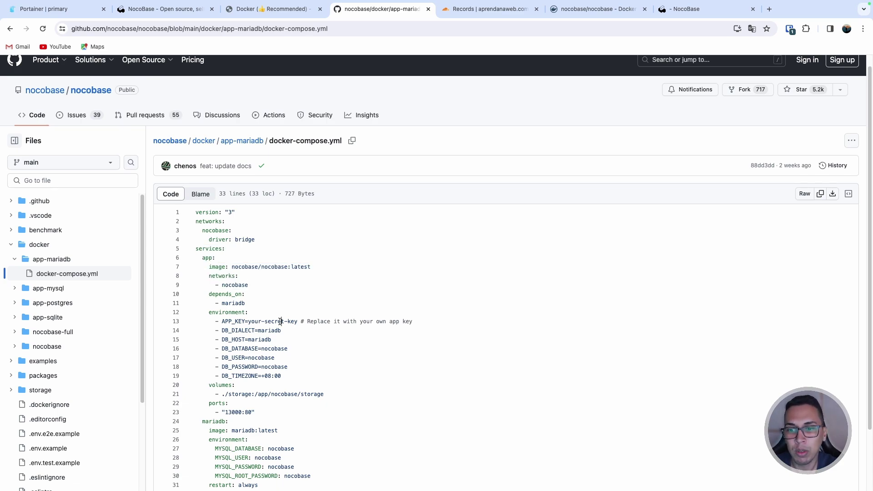
scroll(272, 296, down, 2)
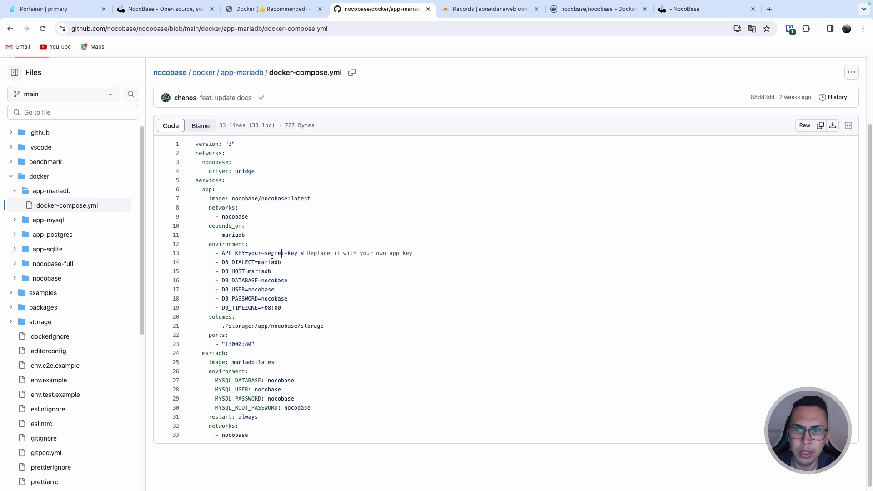
double_click(233, 235)
drag(220, 353, 270, 430)
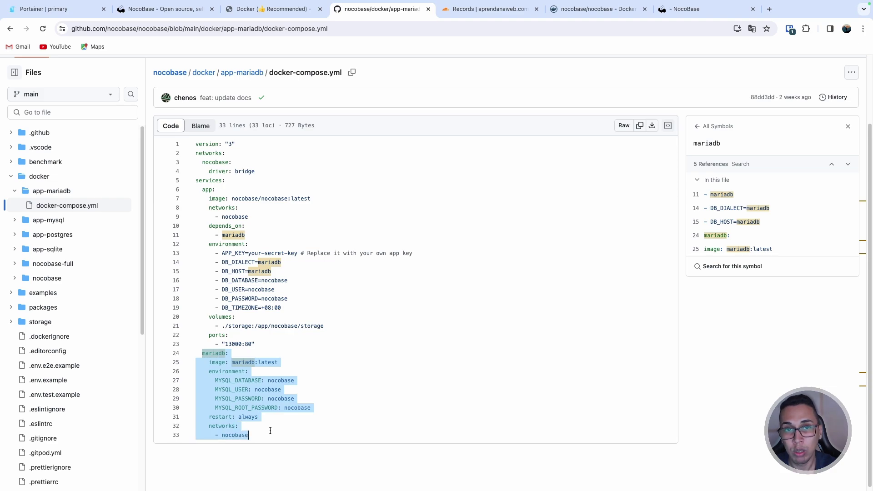